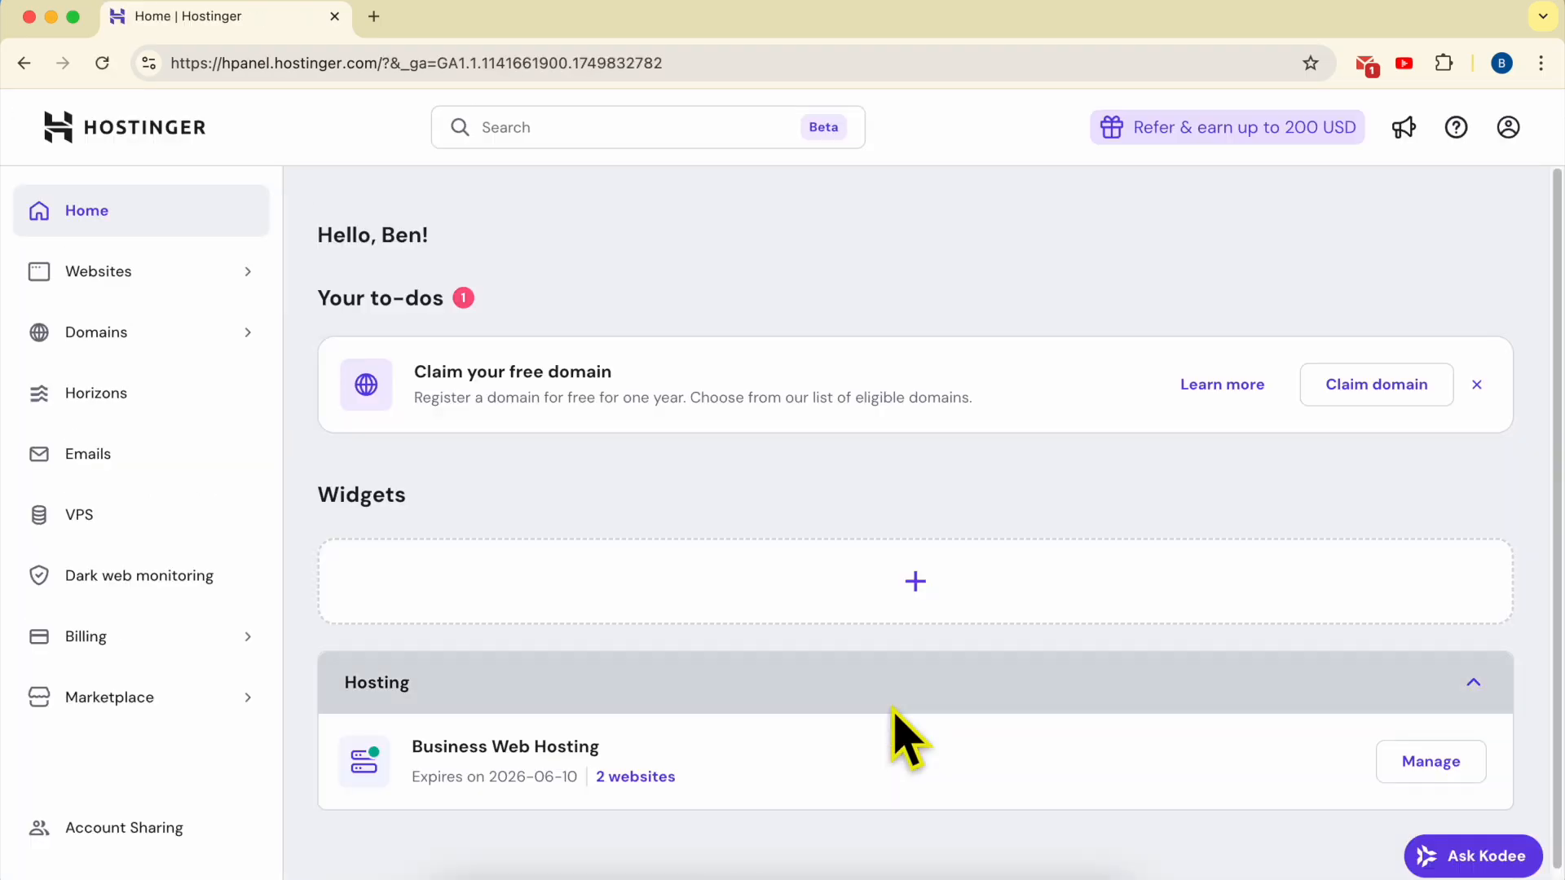
Open the website with the temporary builder-preview.com domain from the websites list for editing
click(178, 279)
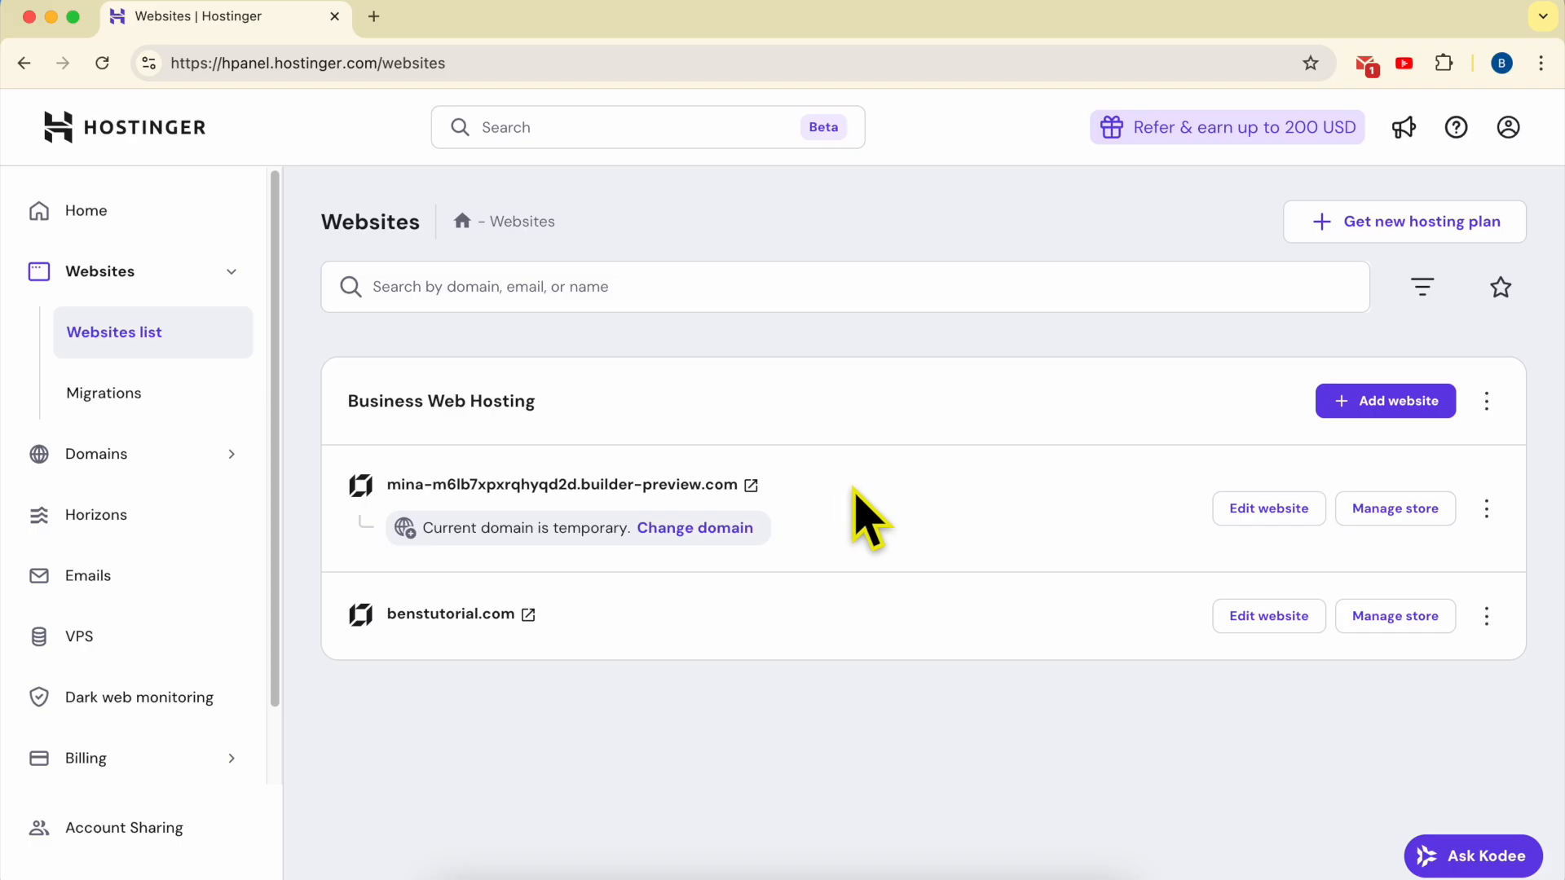
triple_click(855, 488)
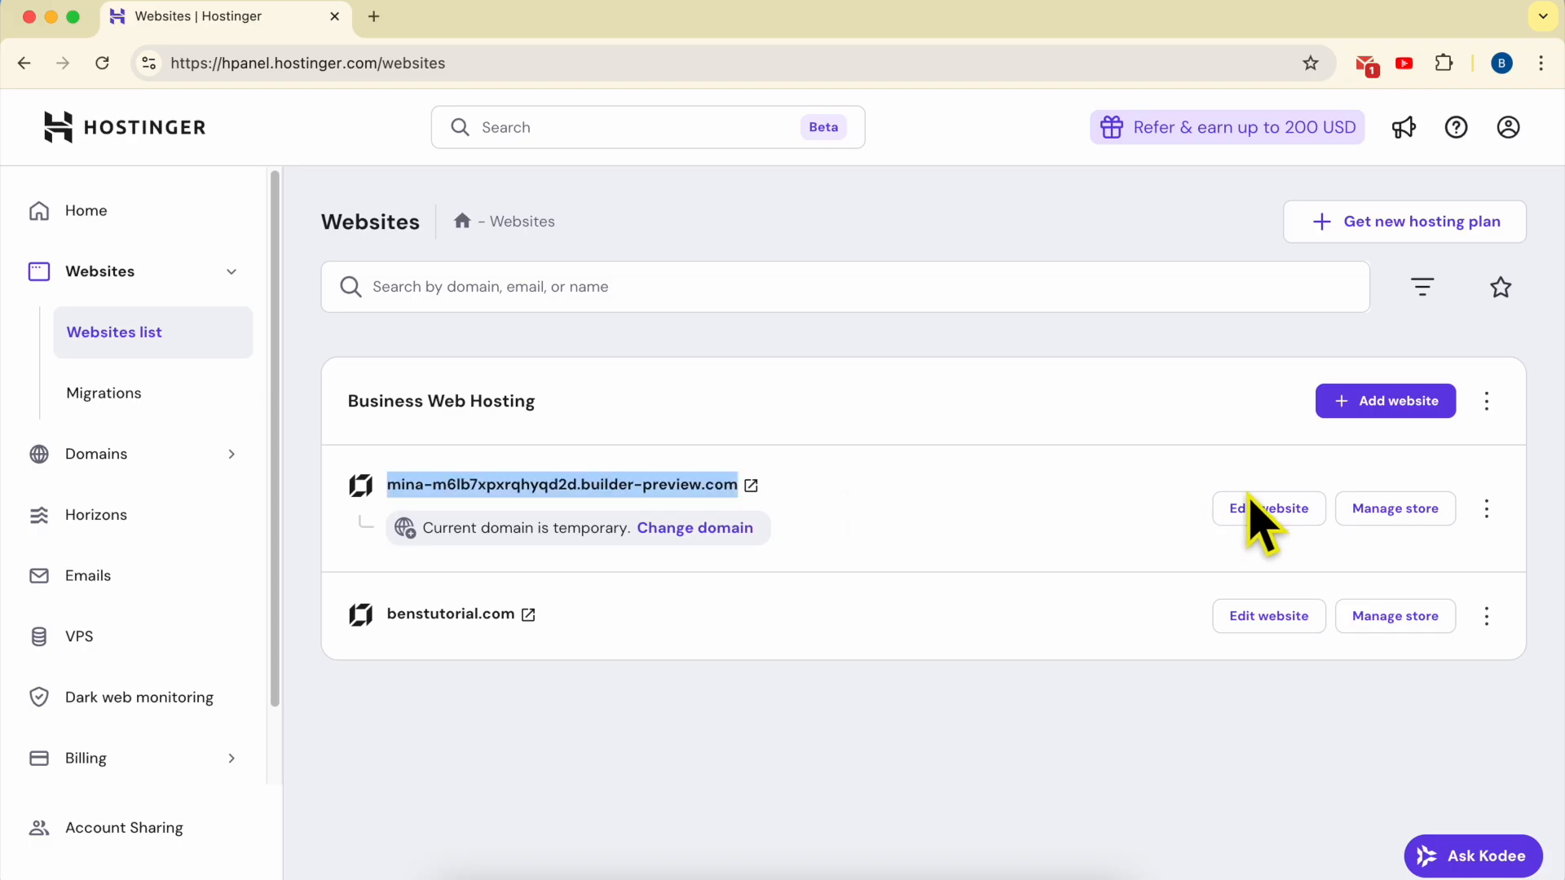
click(1286, 509)
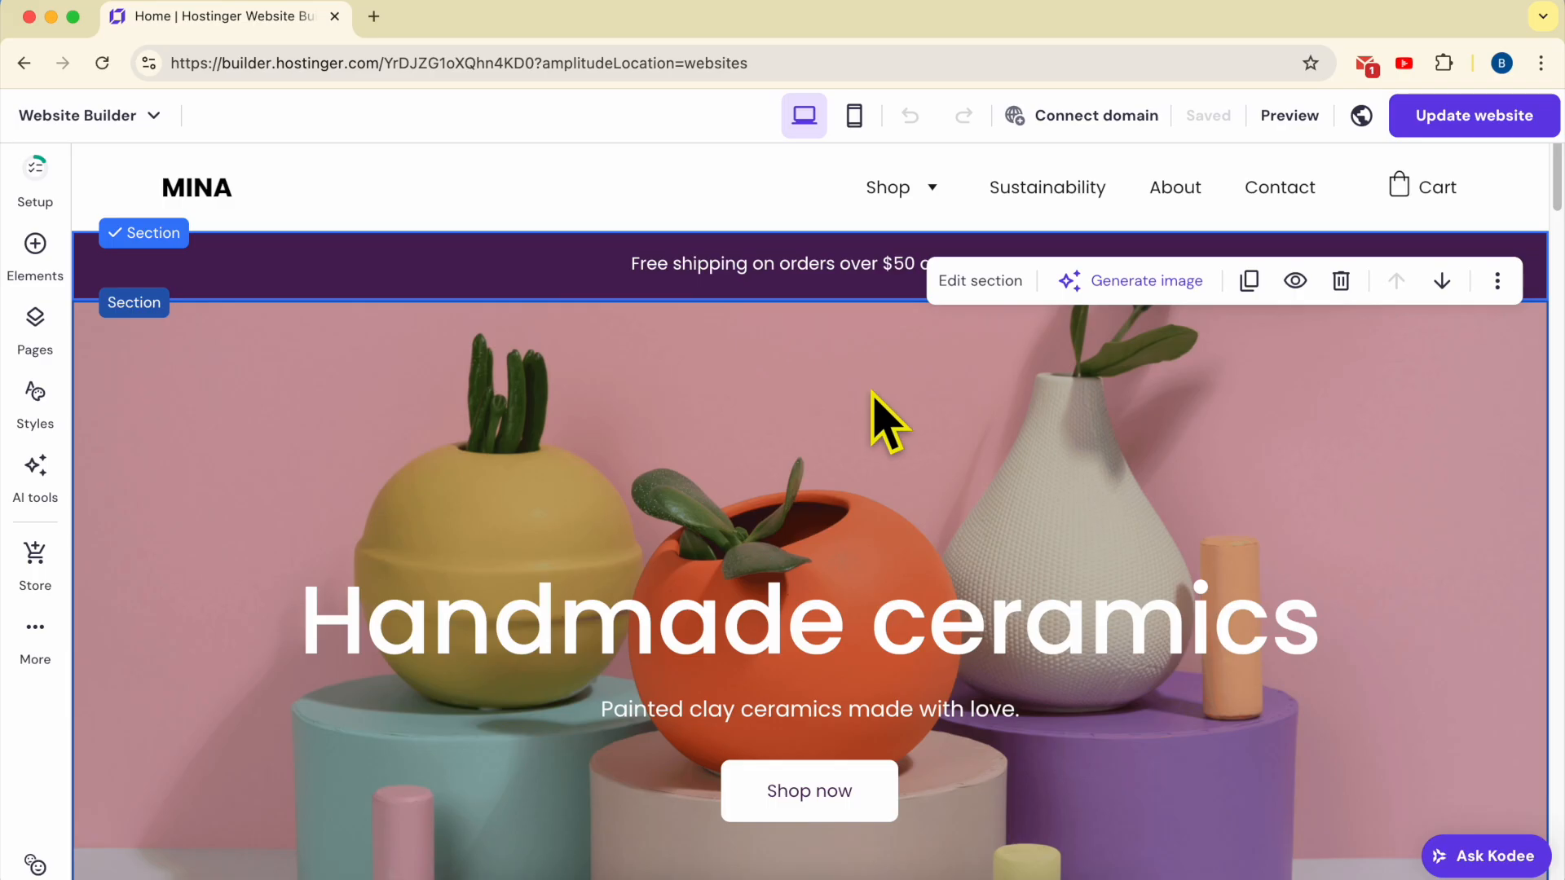
Start a blog on the website and add its blog page
click(37, 644)
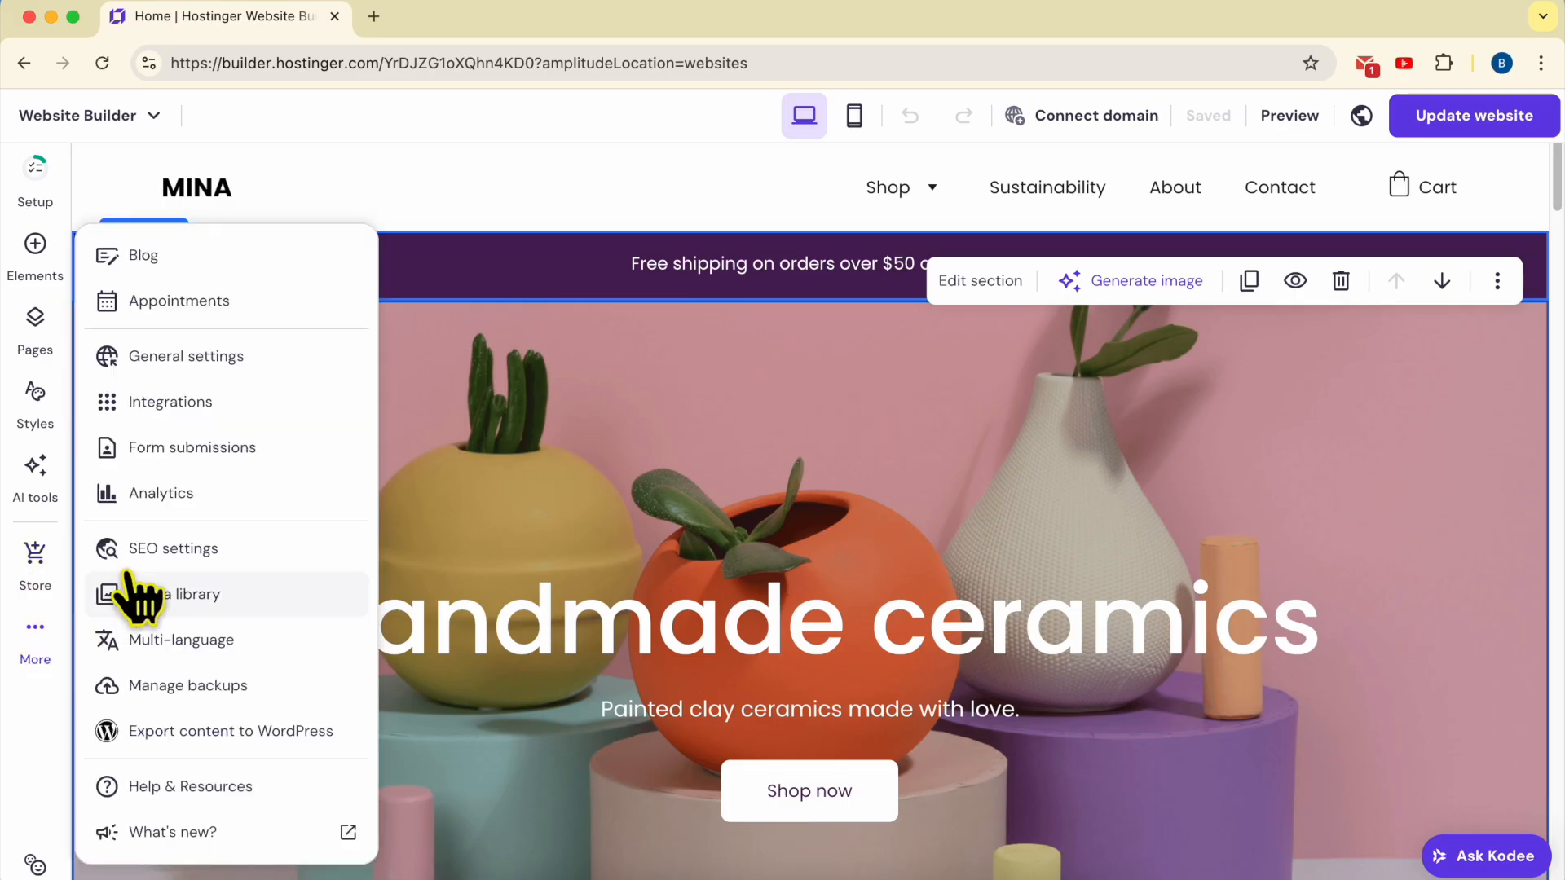
click(208, 261)
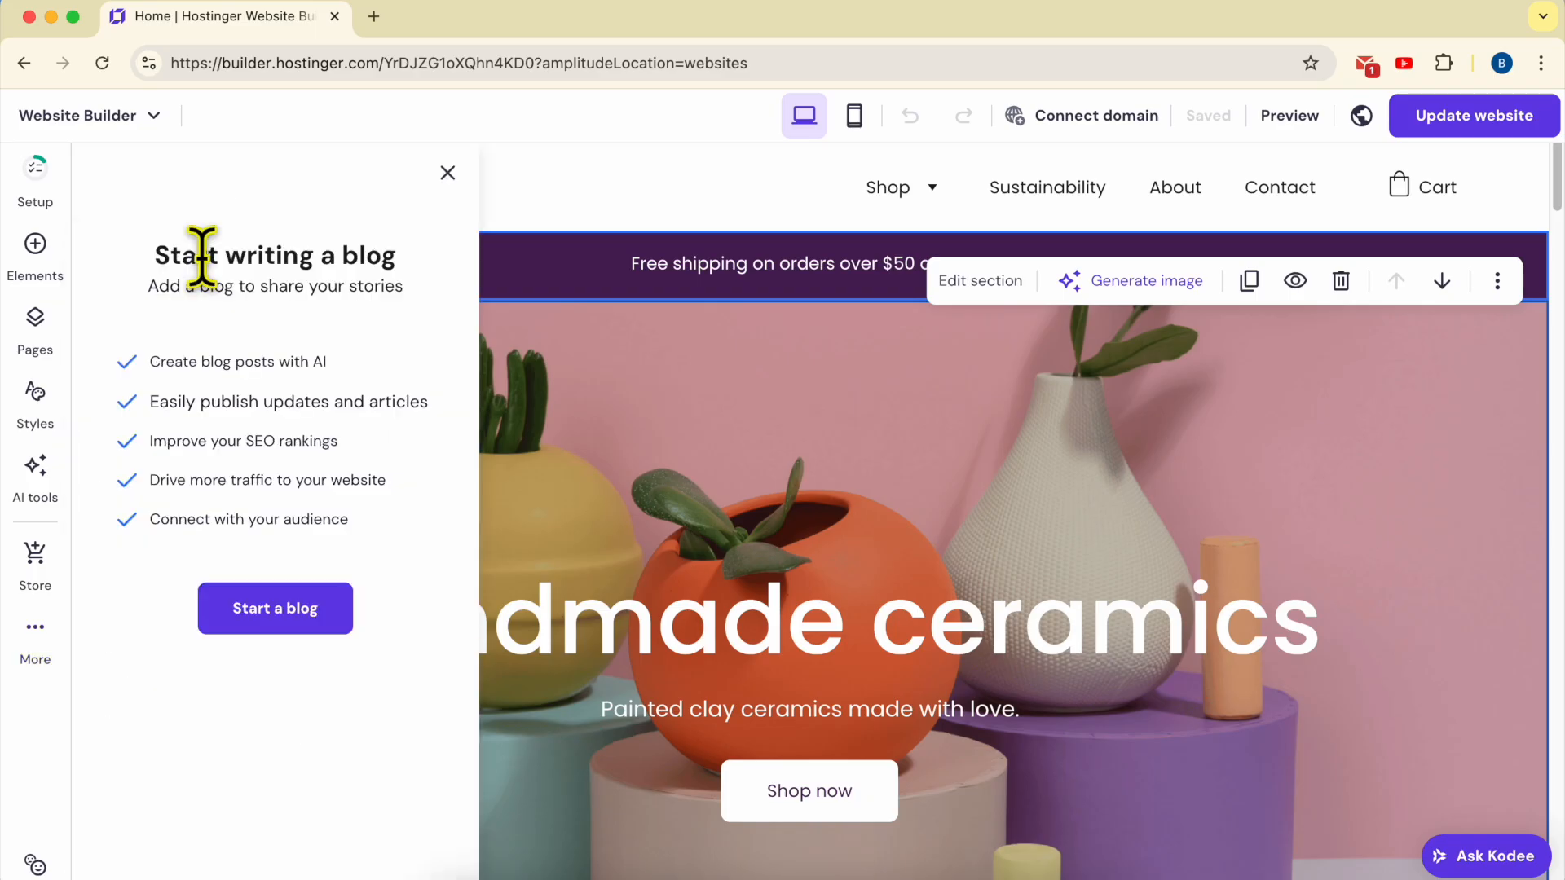
click(296, 628)
click(815, 517)
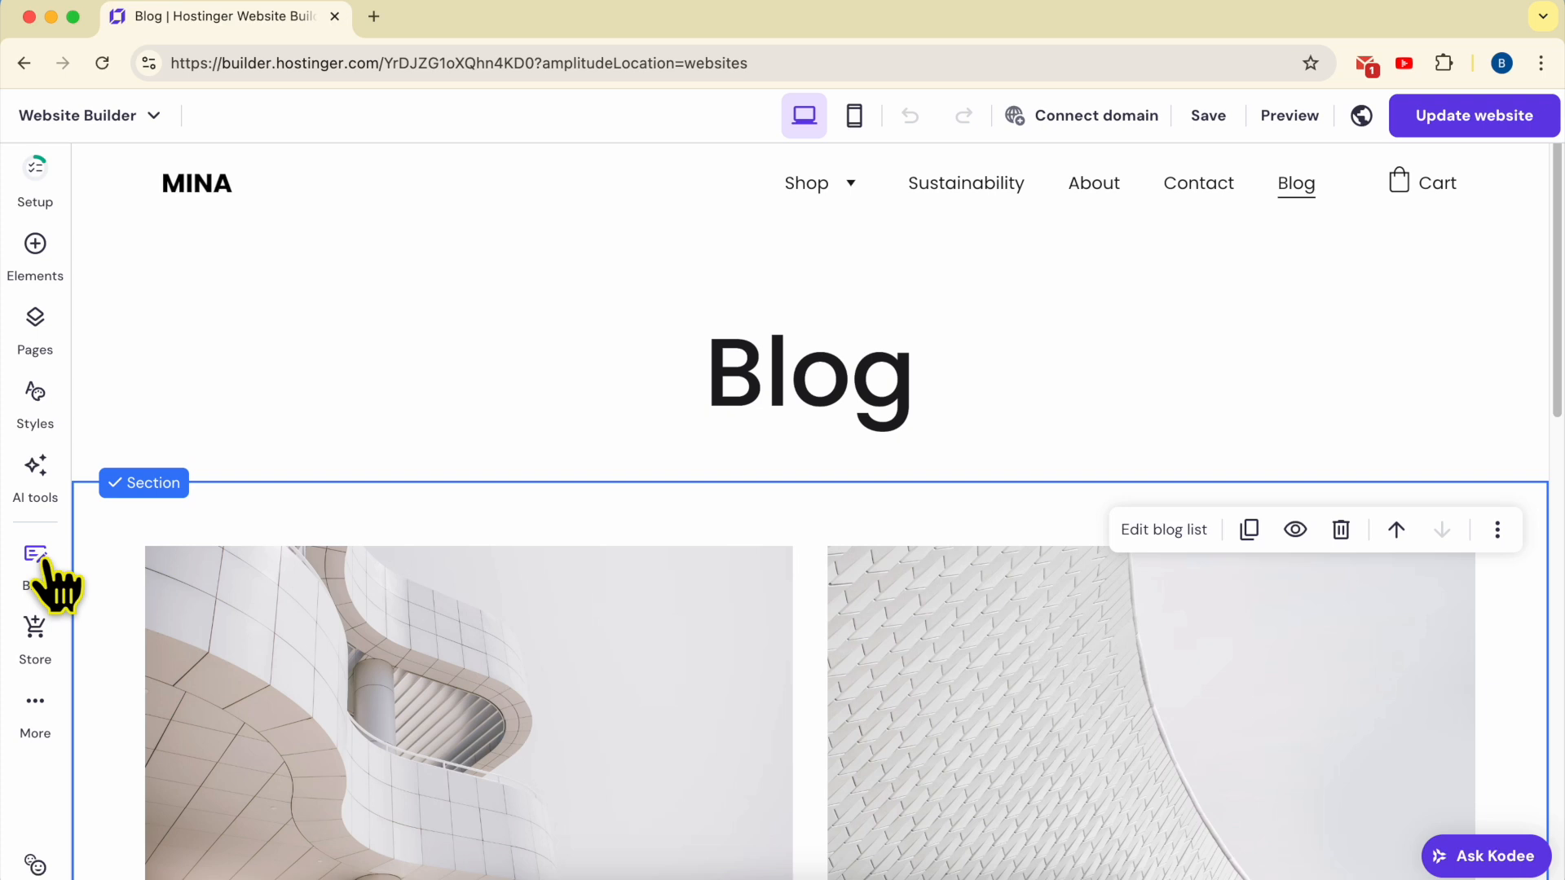
Delete the first sample post from the blog post list
click(43, 571)
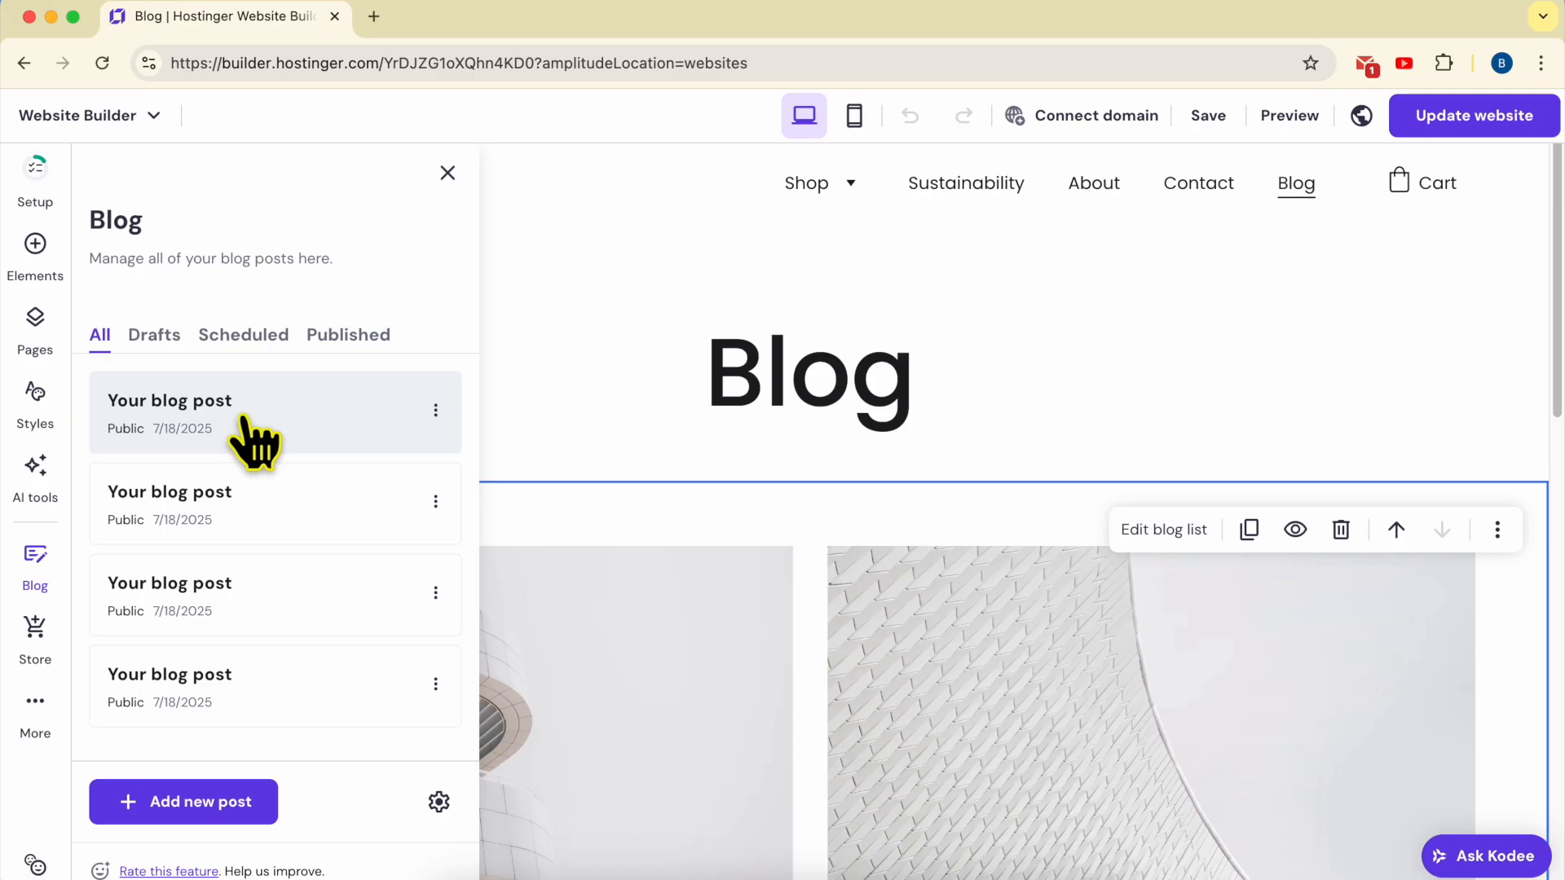
click(440, 410)
click(526, 728)
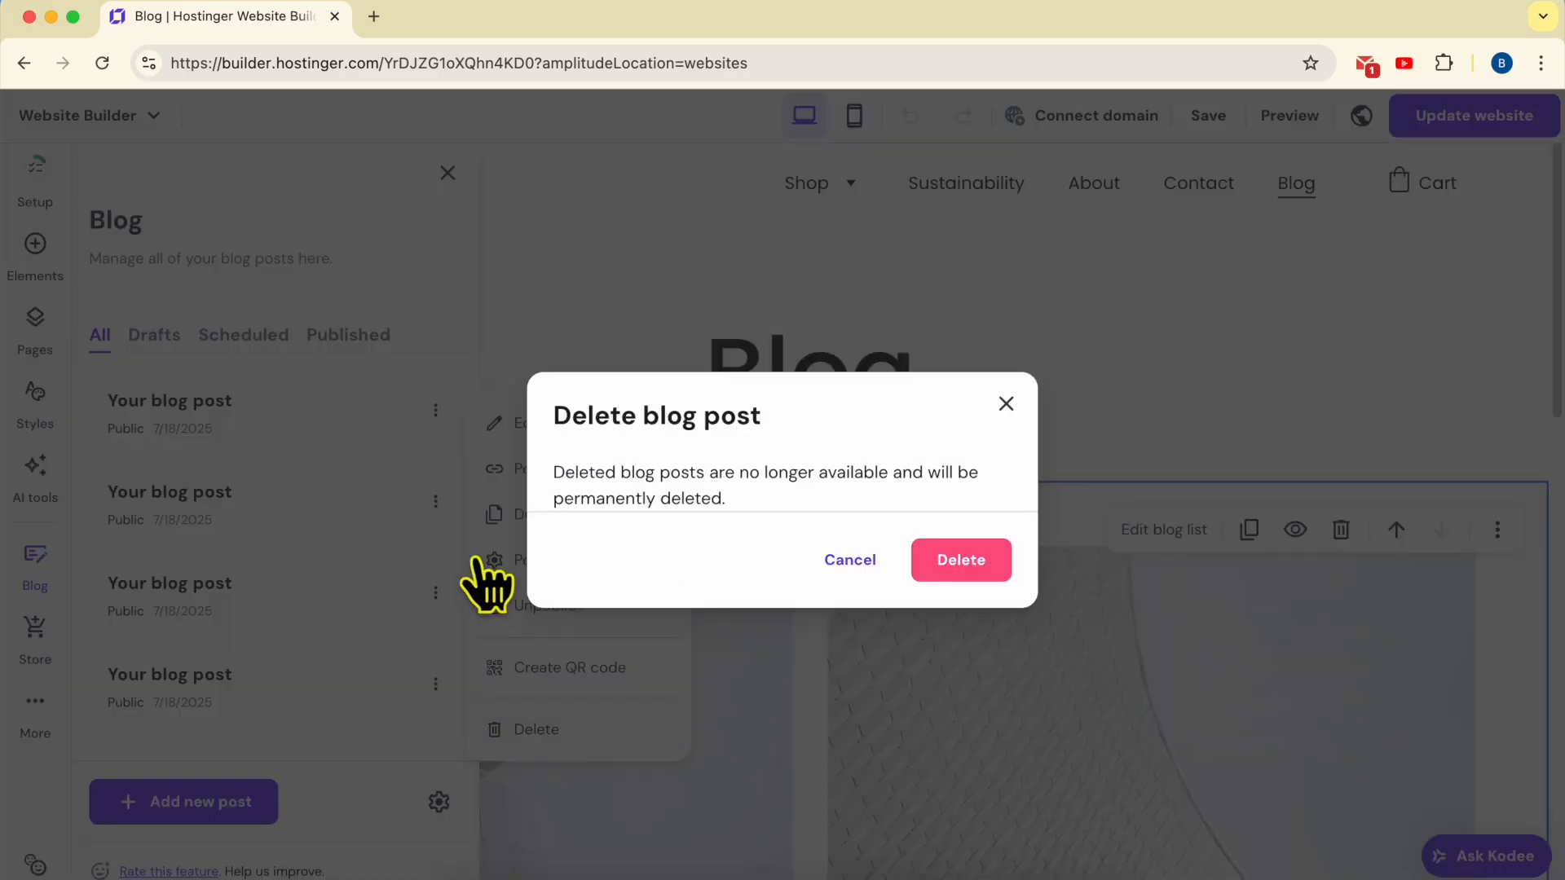
click(946, 563)
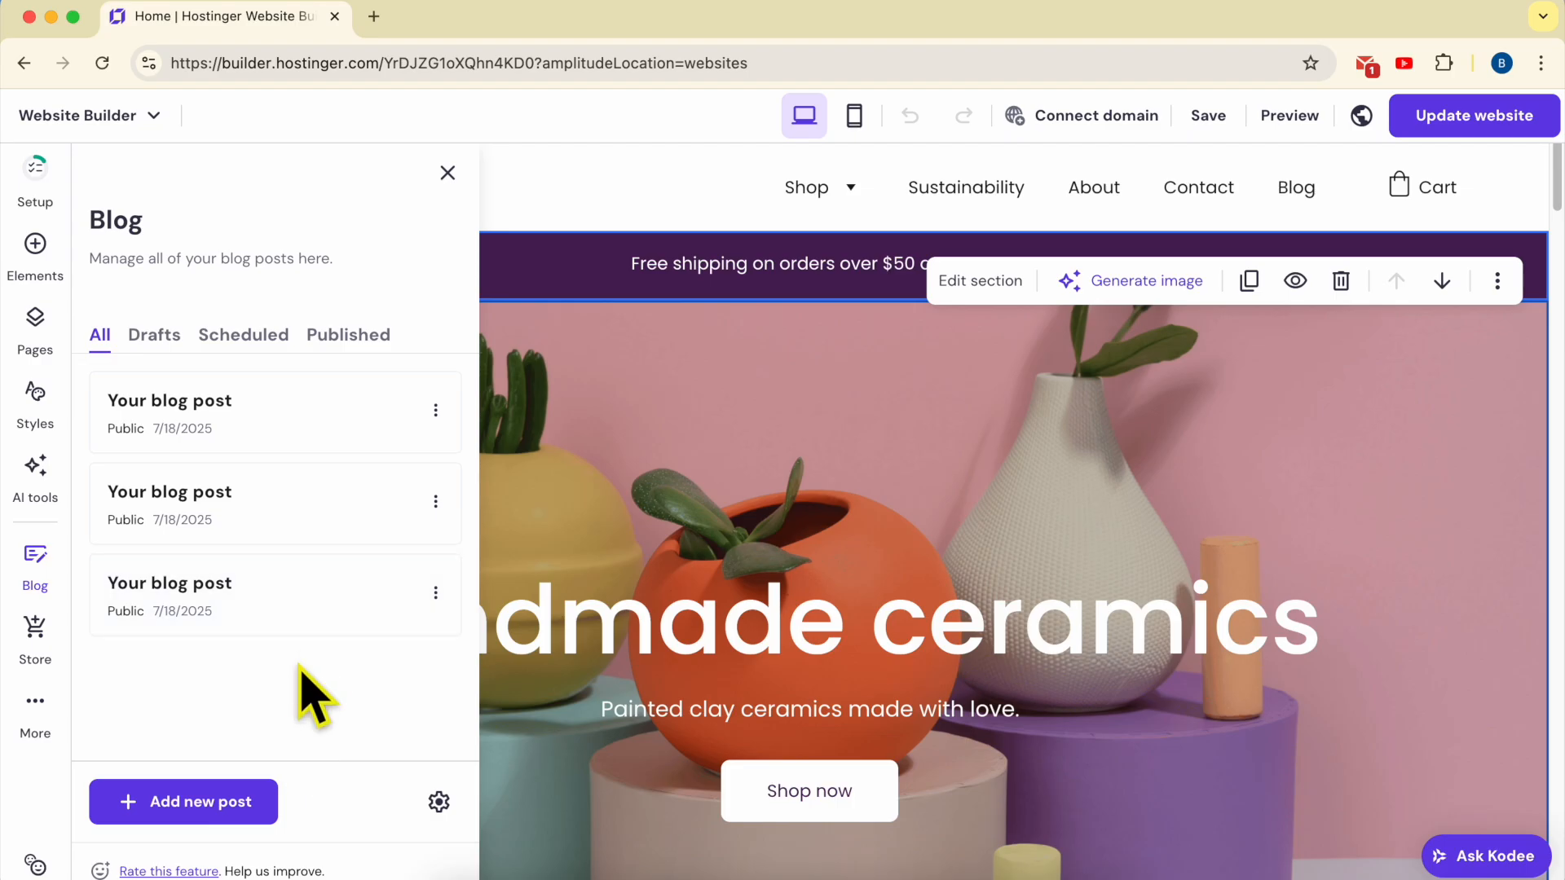
Add a new blog post to be written manually instead of with AI, and close the blog post list
click(213, 825)
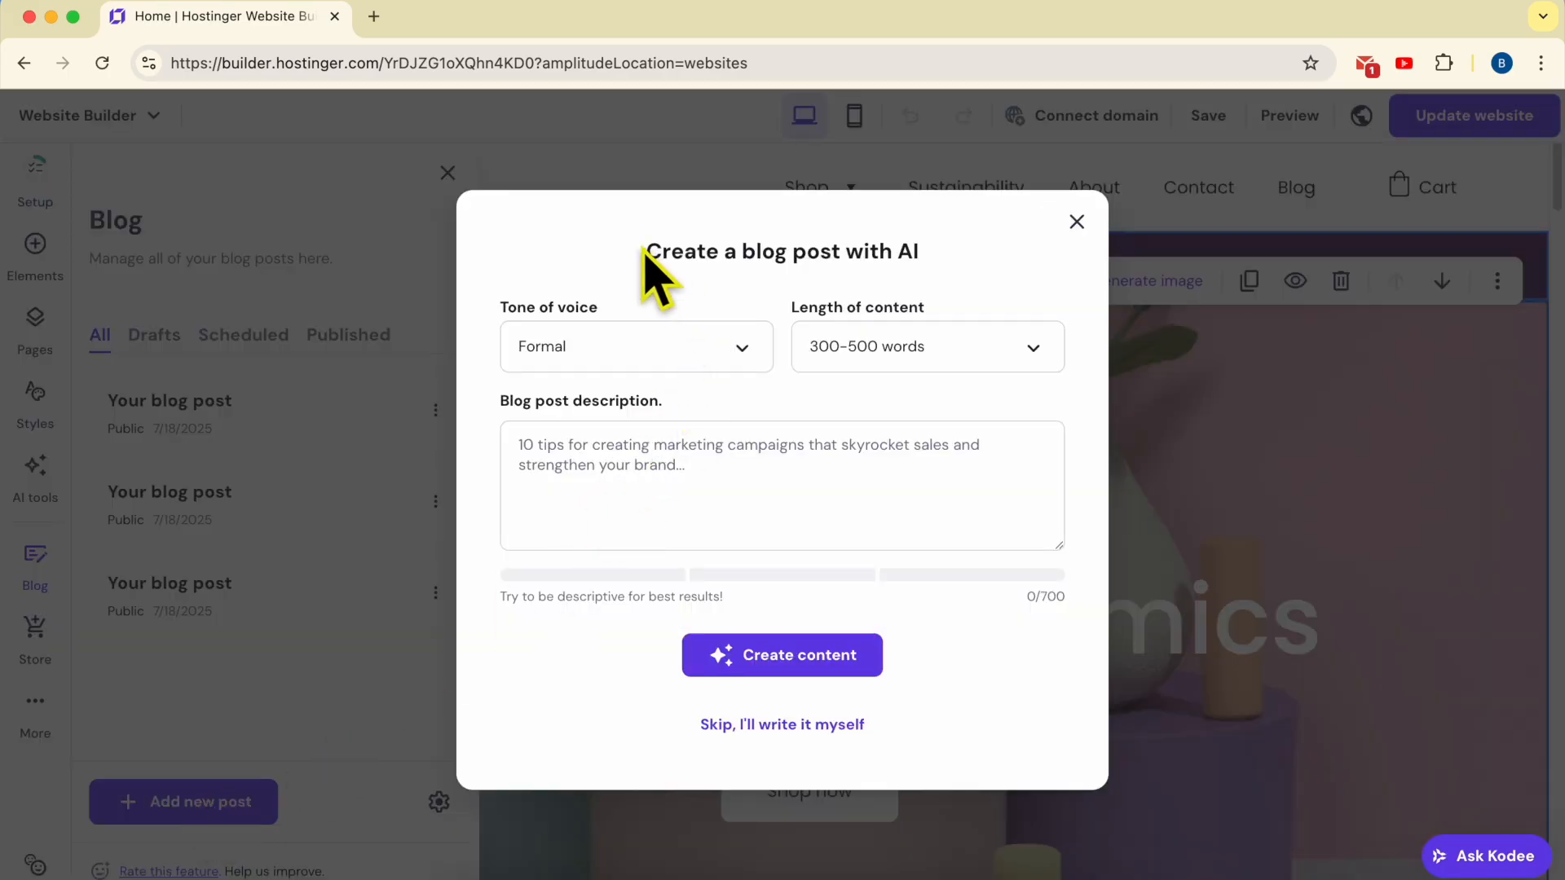
drag(644, 247, 928, 249)
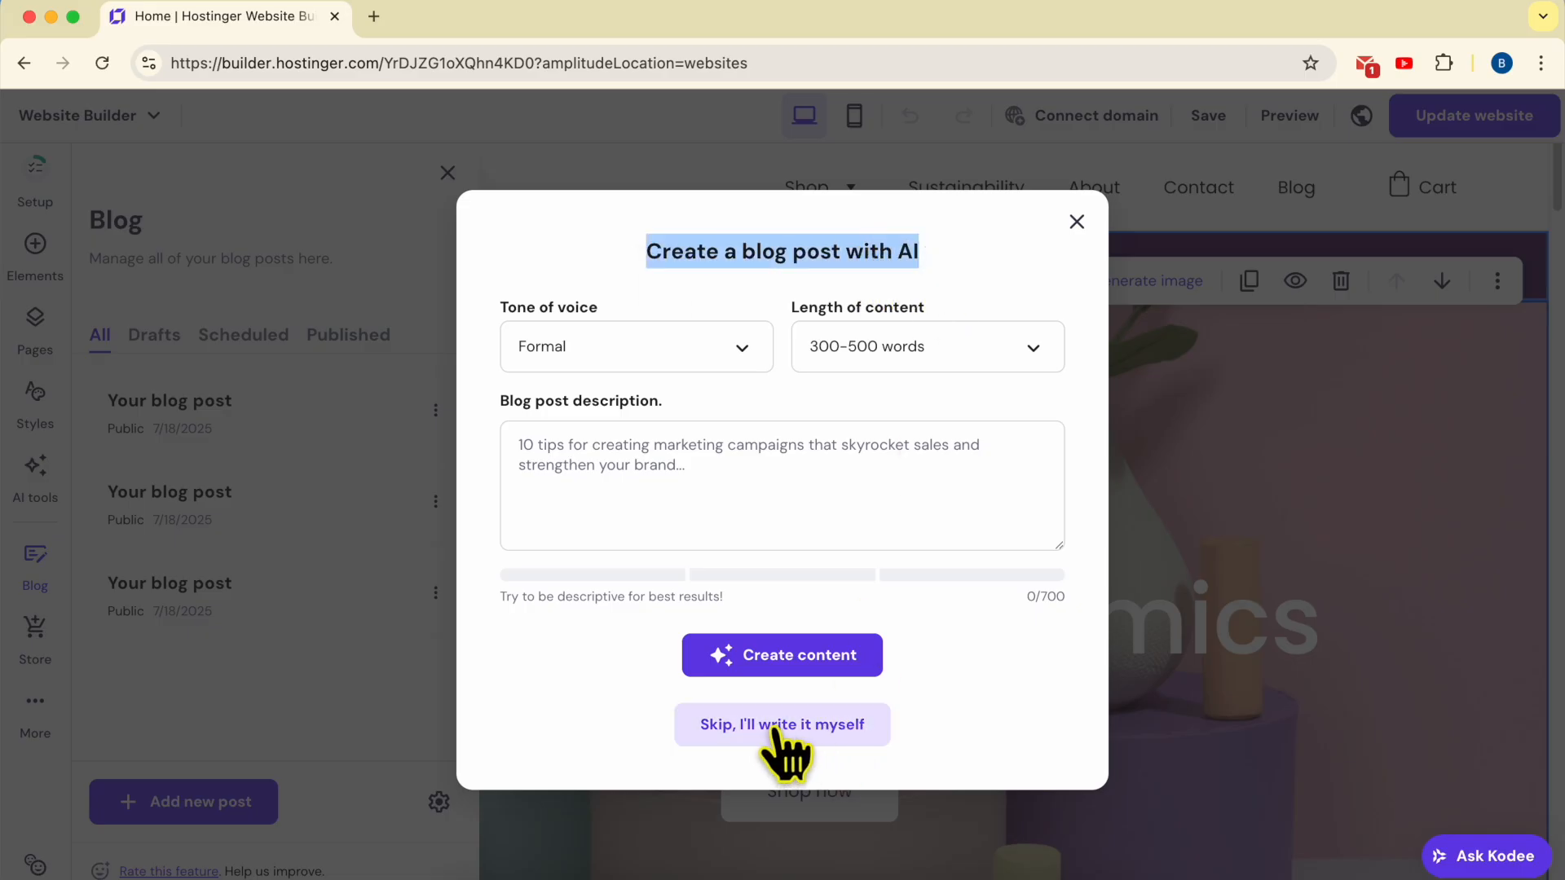
click(803, 728)
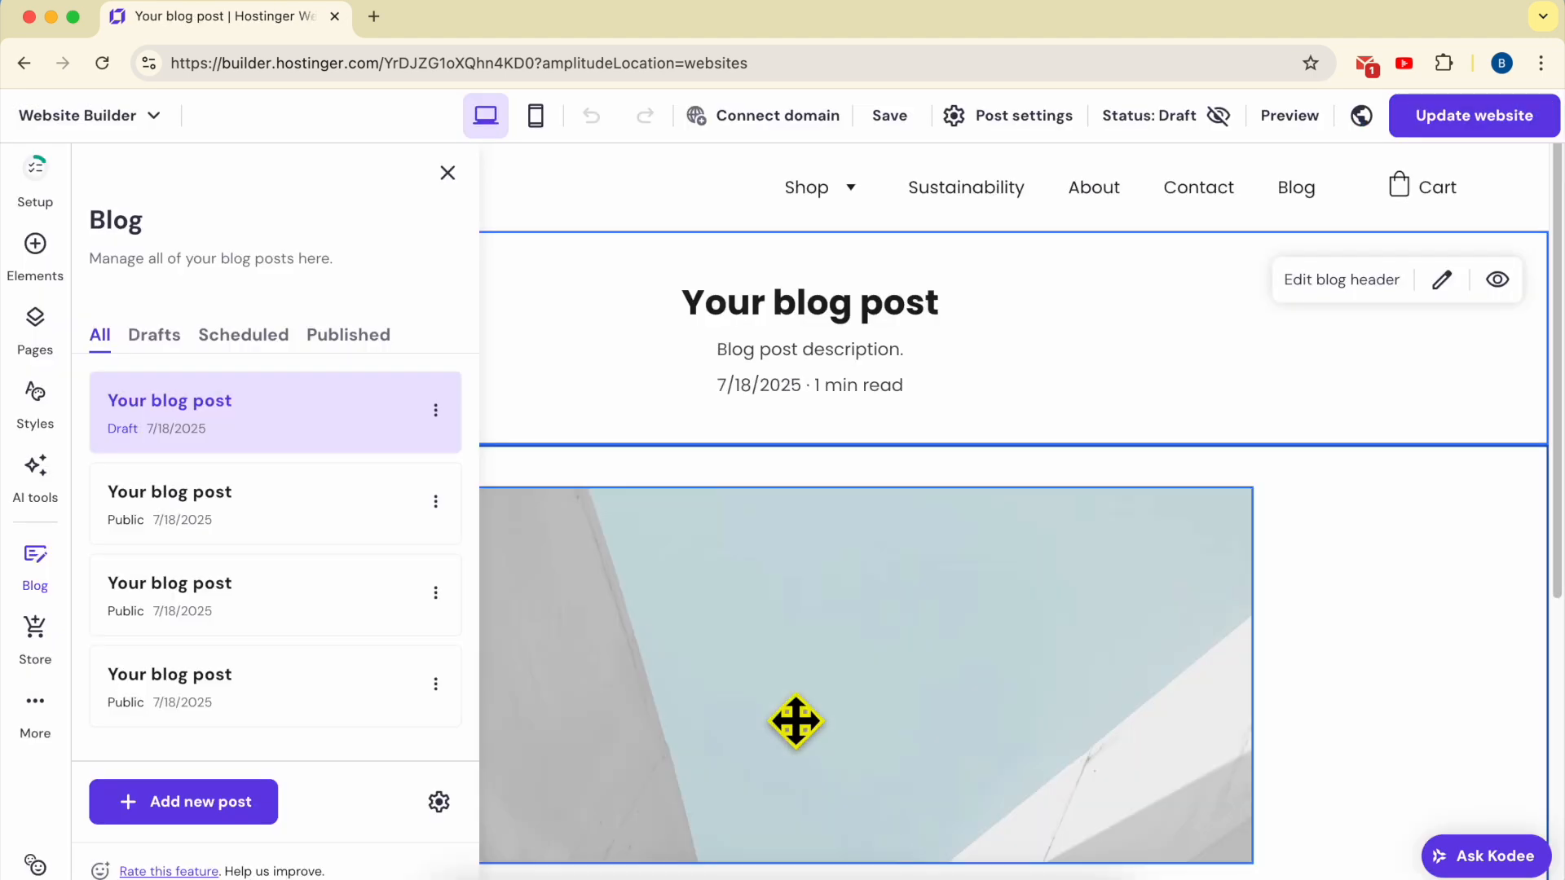
click(1388, 584)
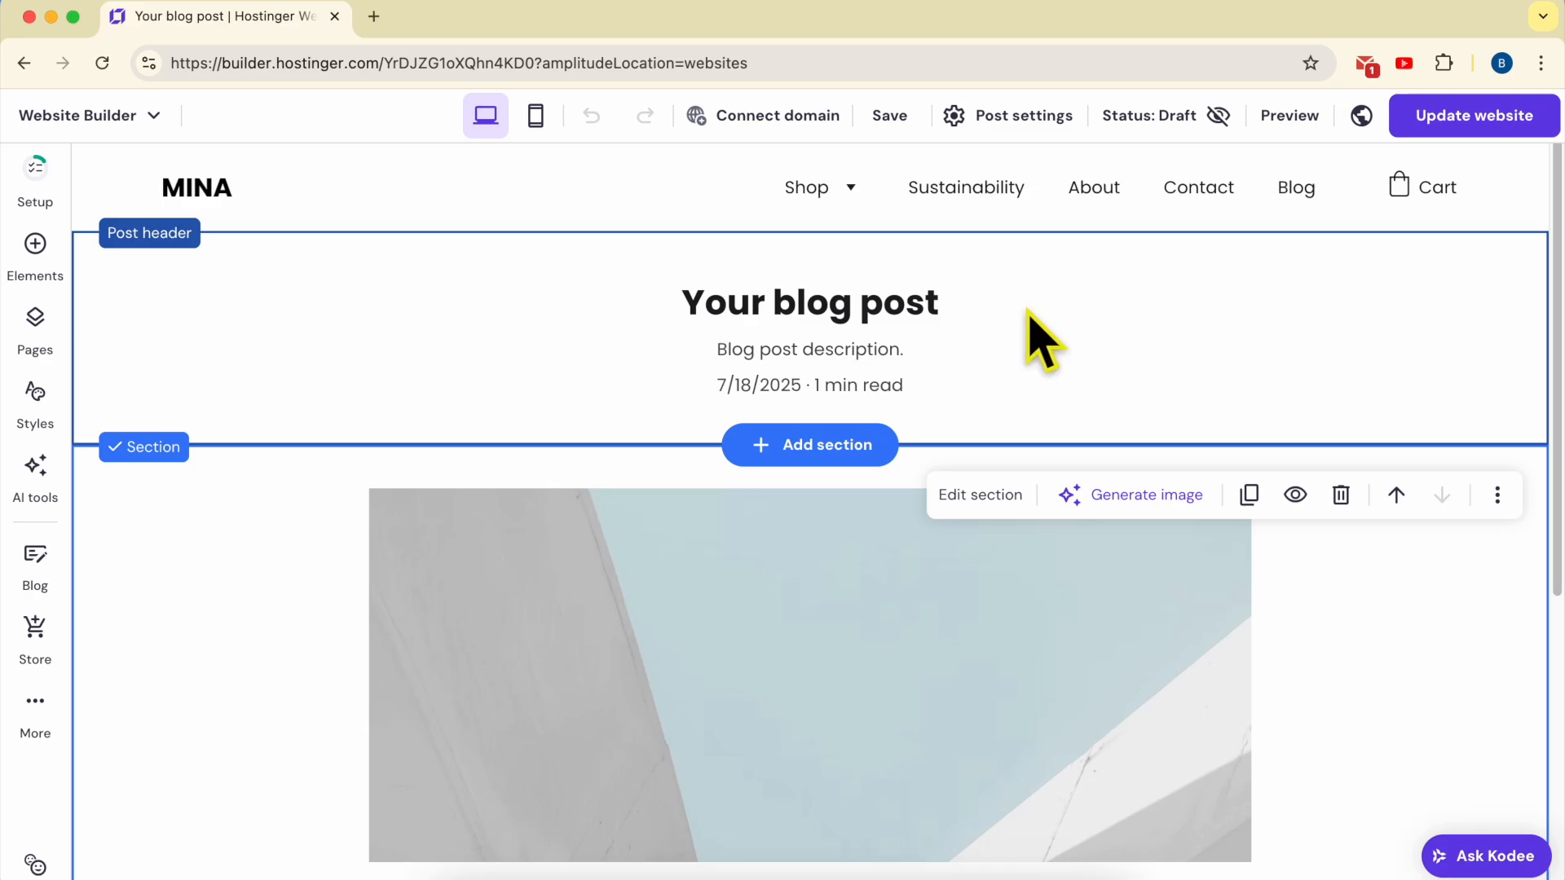
In the post settings, set the title to "your blog post title" and the description to "your blog post description"
click(1019, 132)
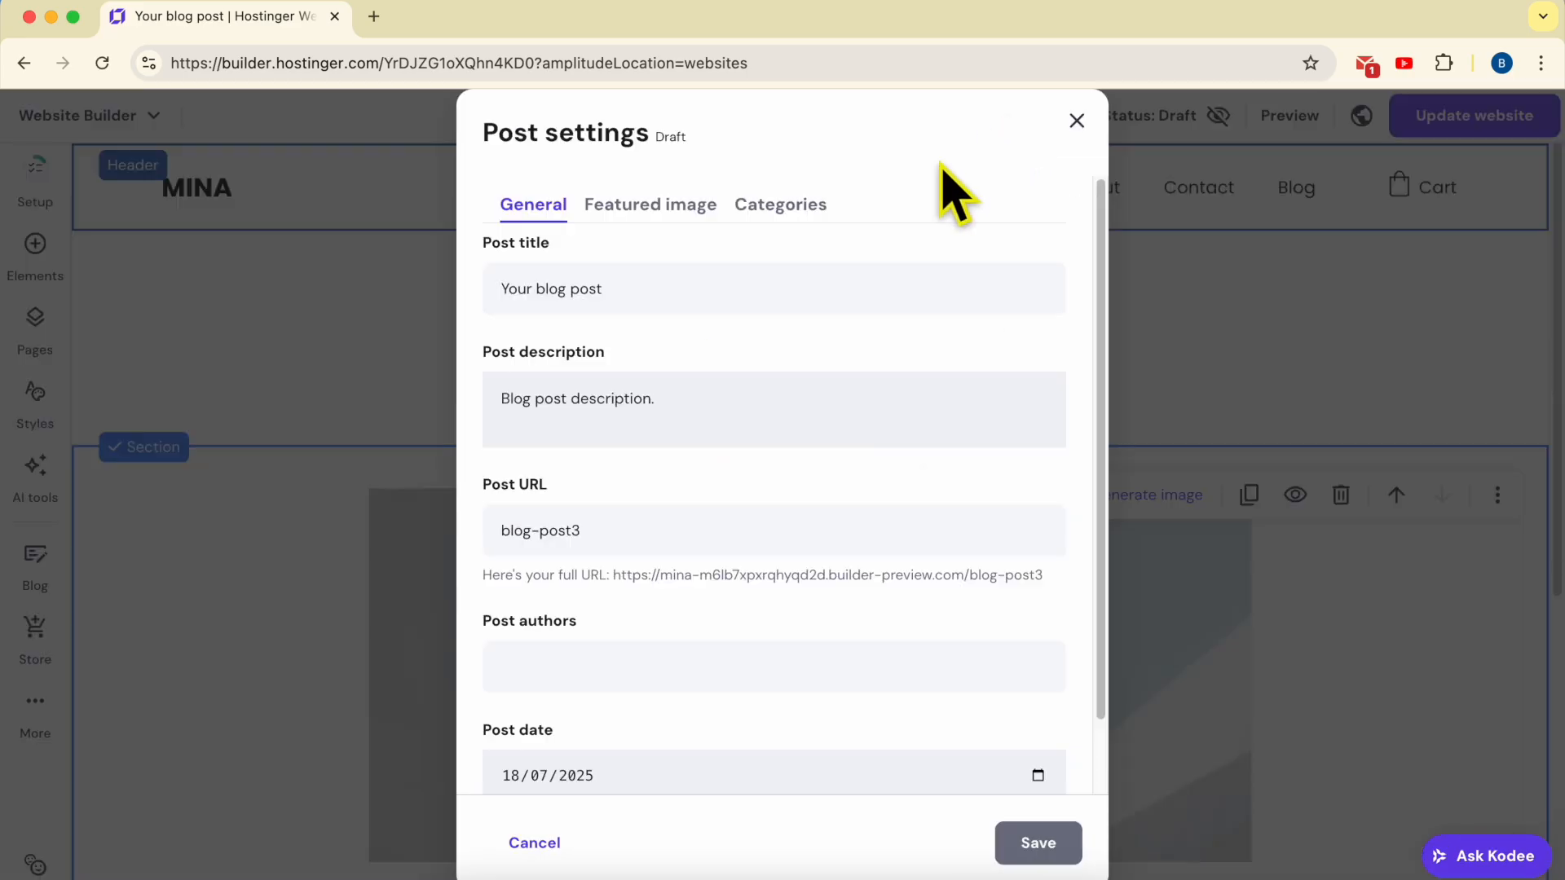
click(697, 295)
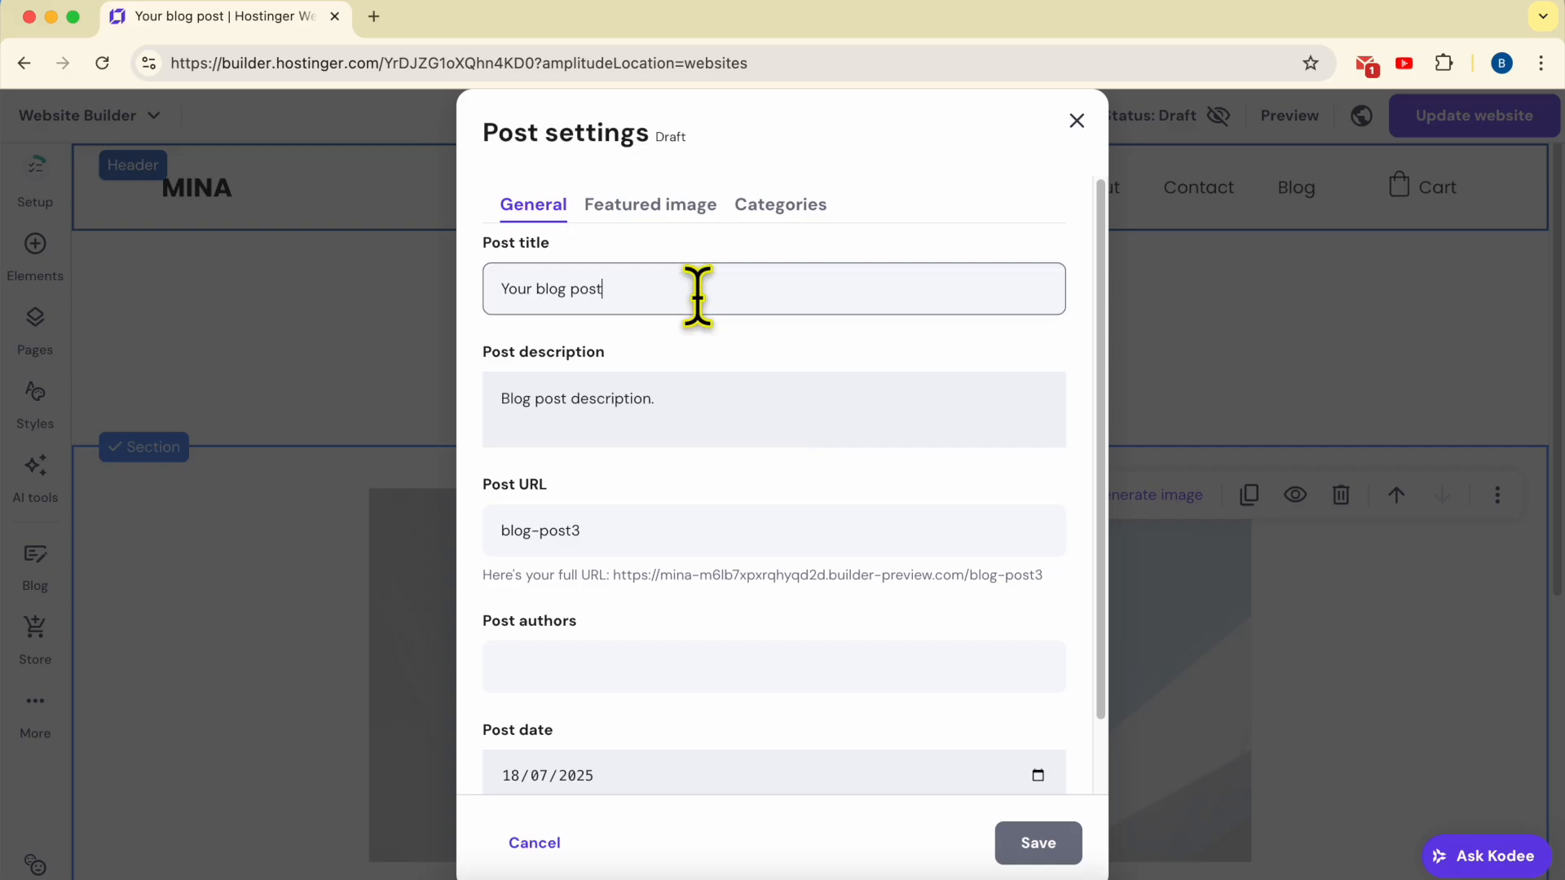
text(your )
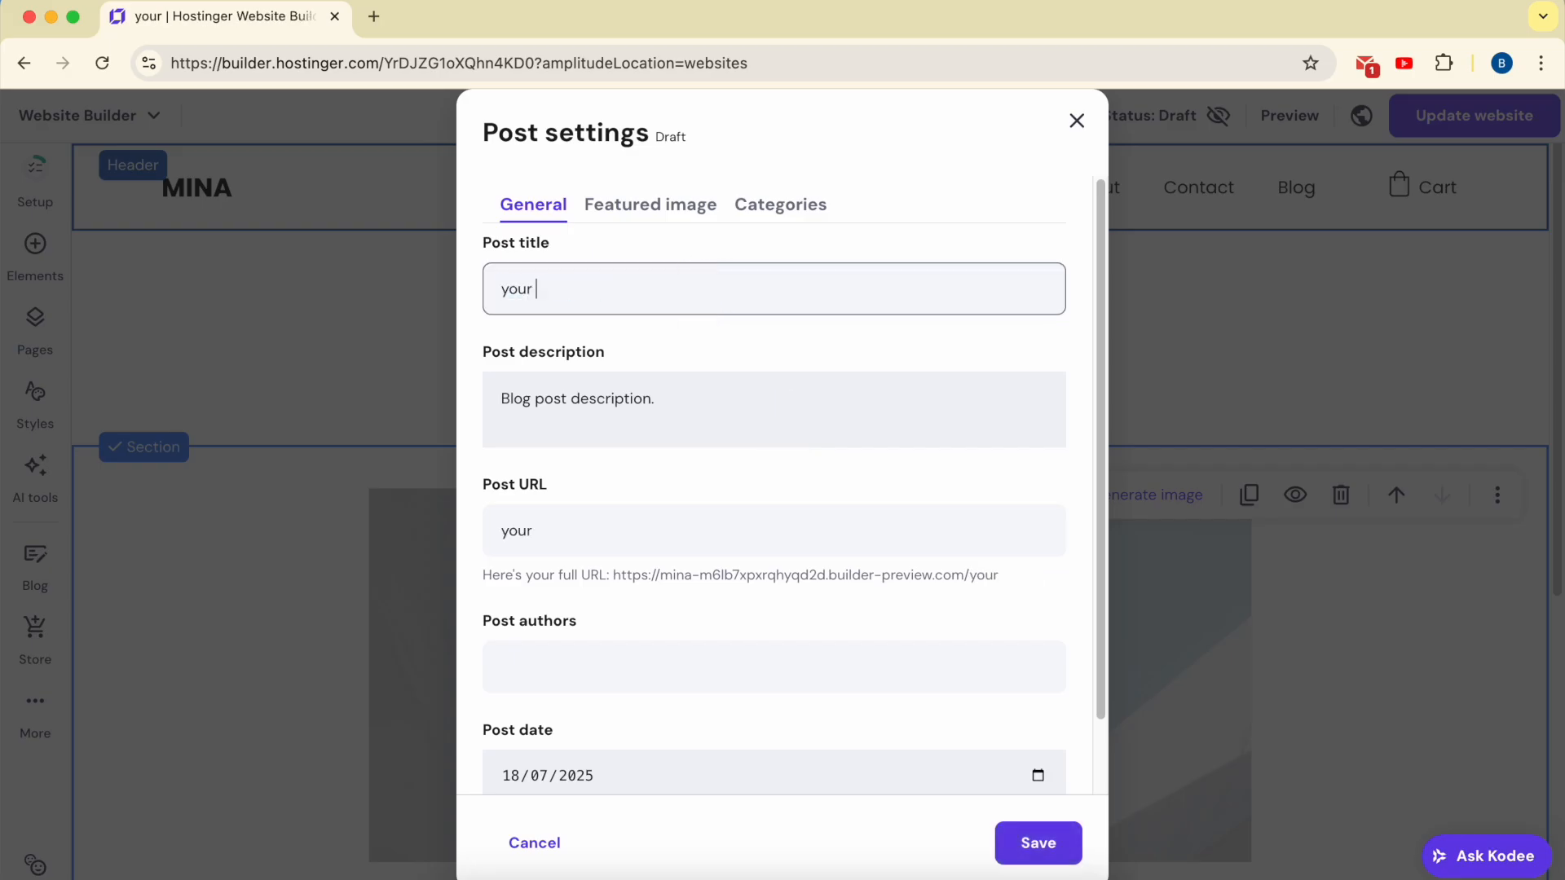
text(blog post title)
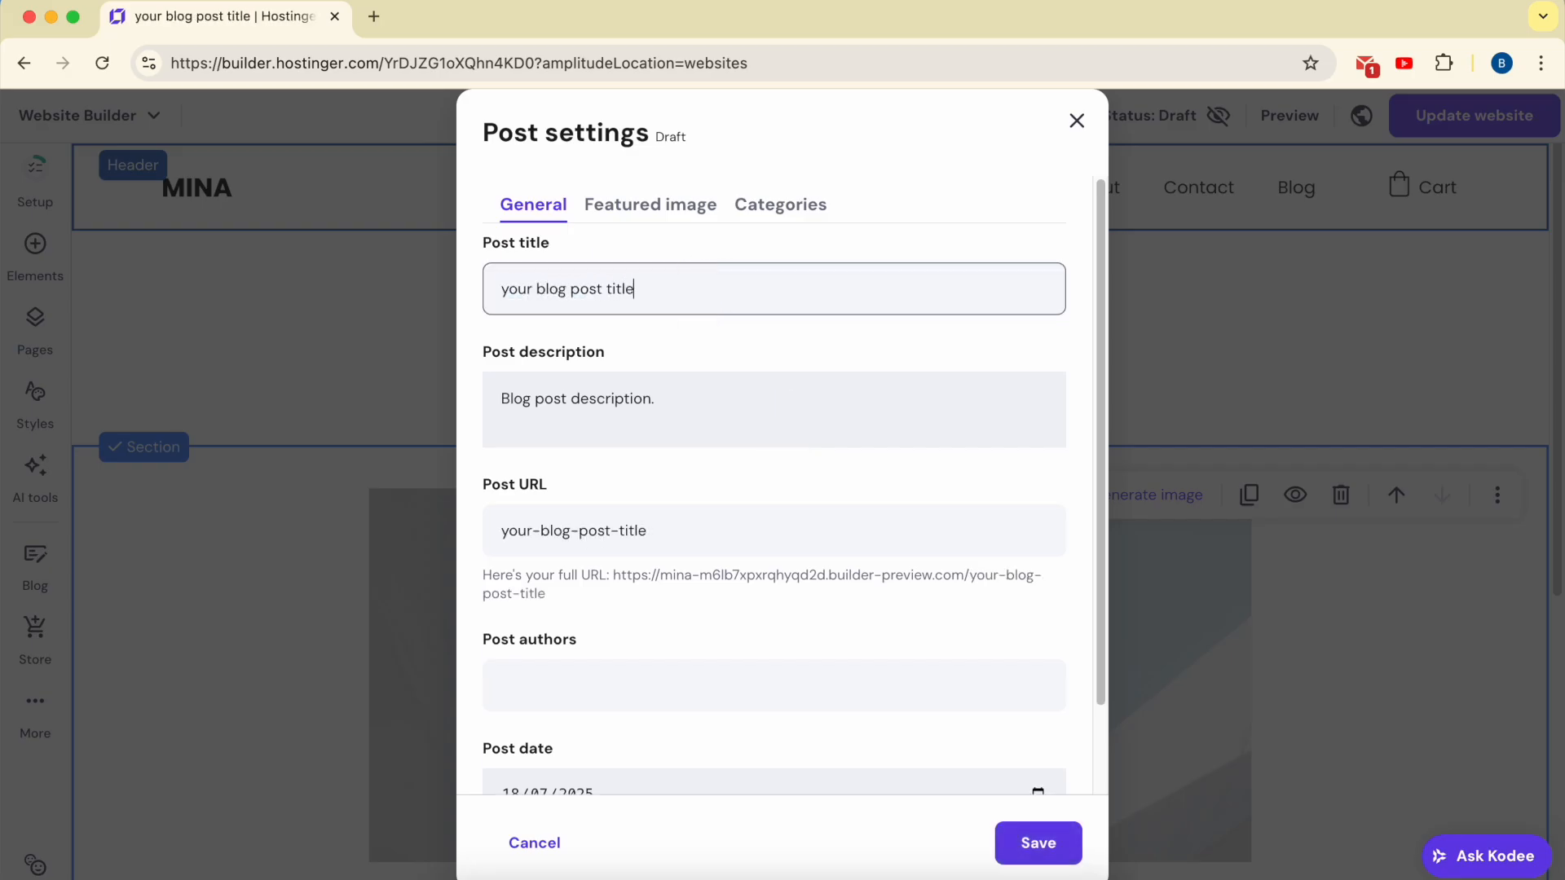
triple_click(709, 409)
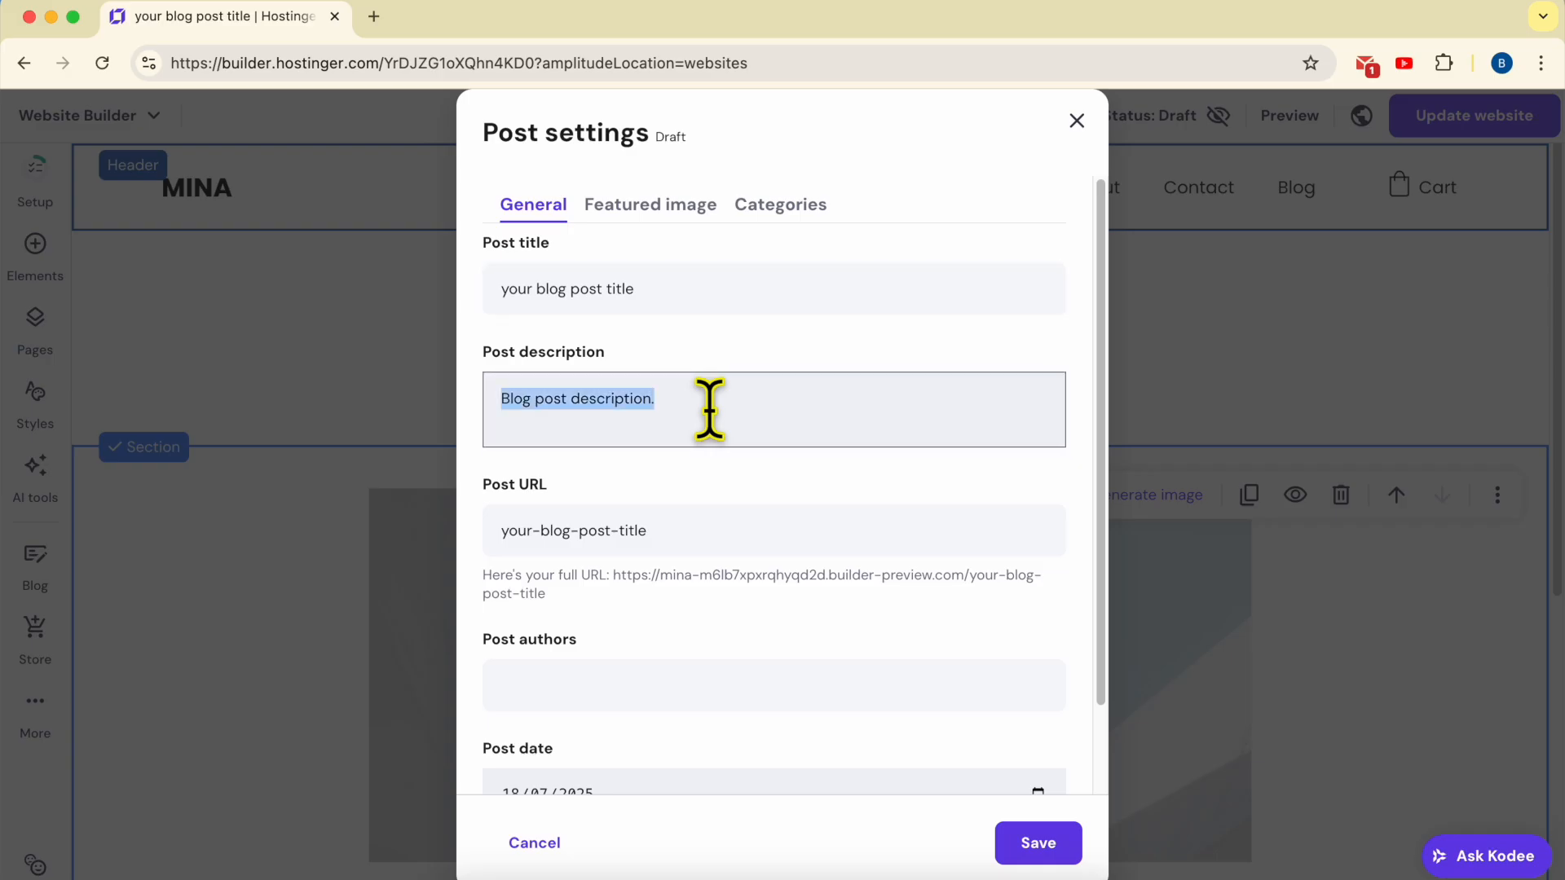
text(your b)
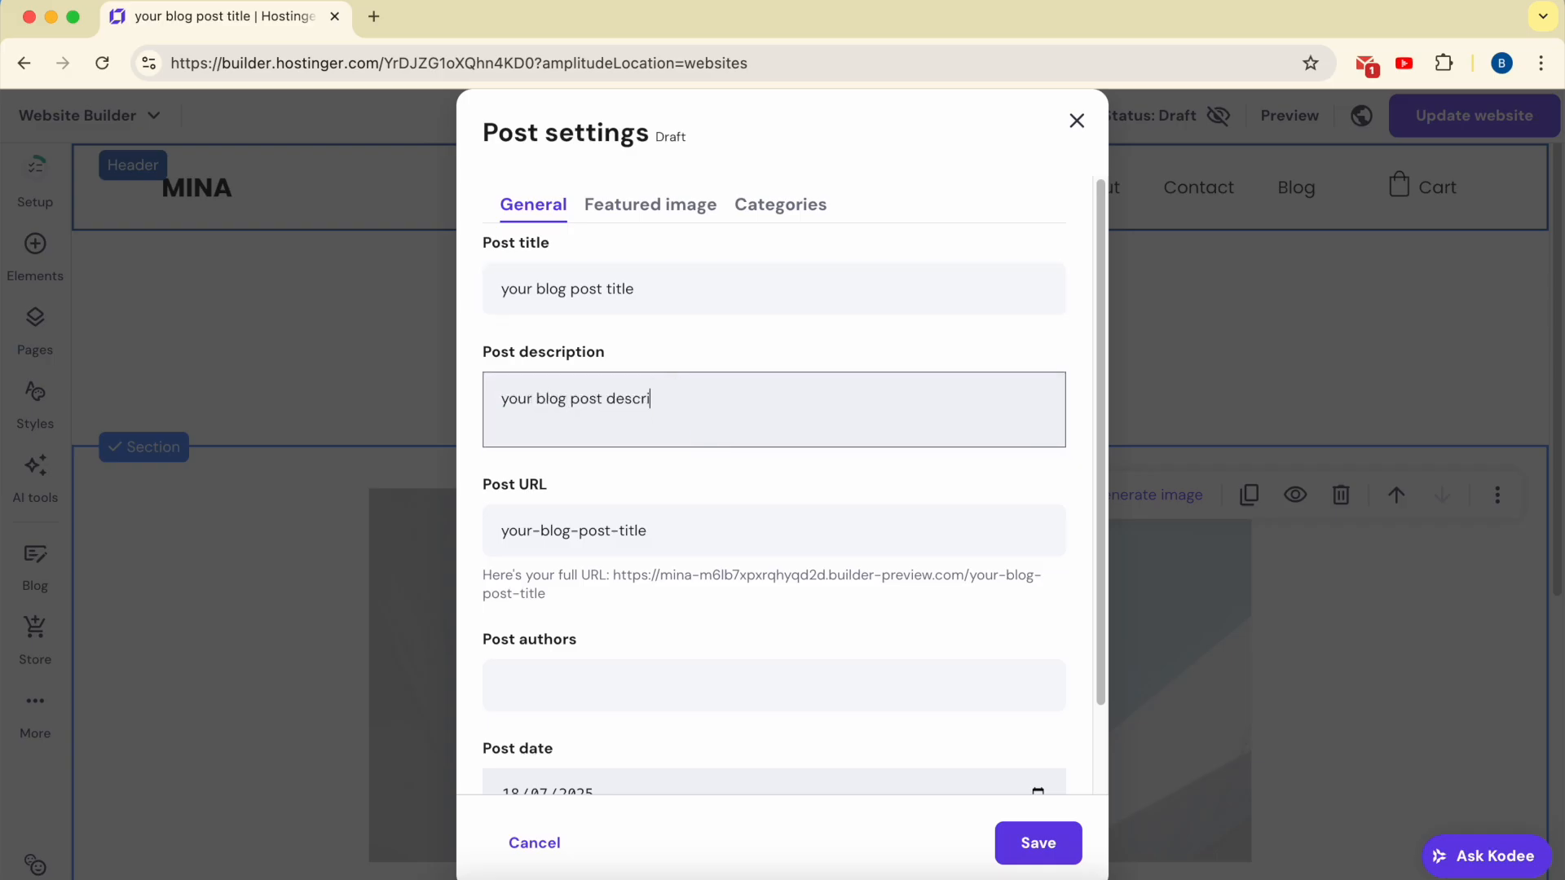
Check the post URL and enter the author's name in the post authors field
double_click(628, 531)
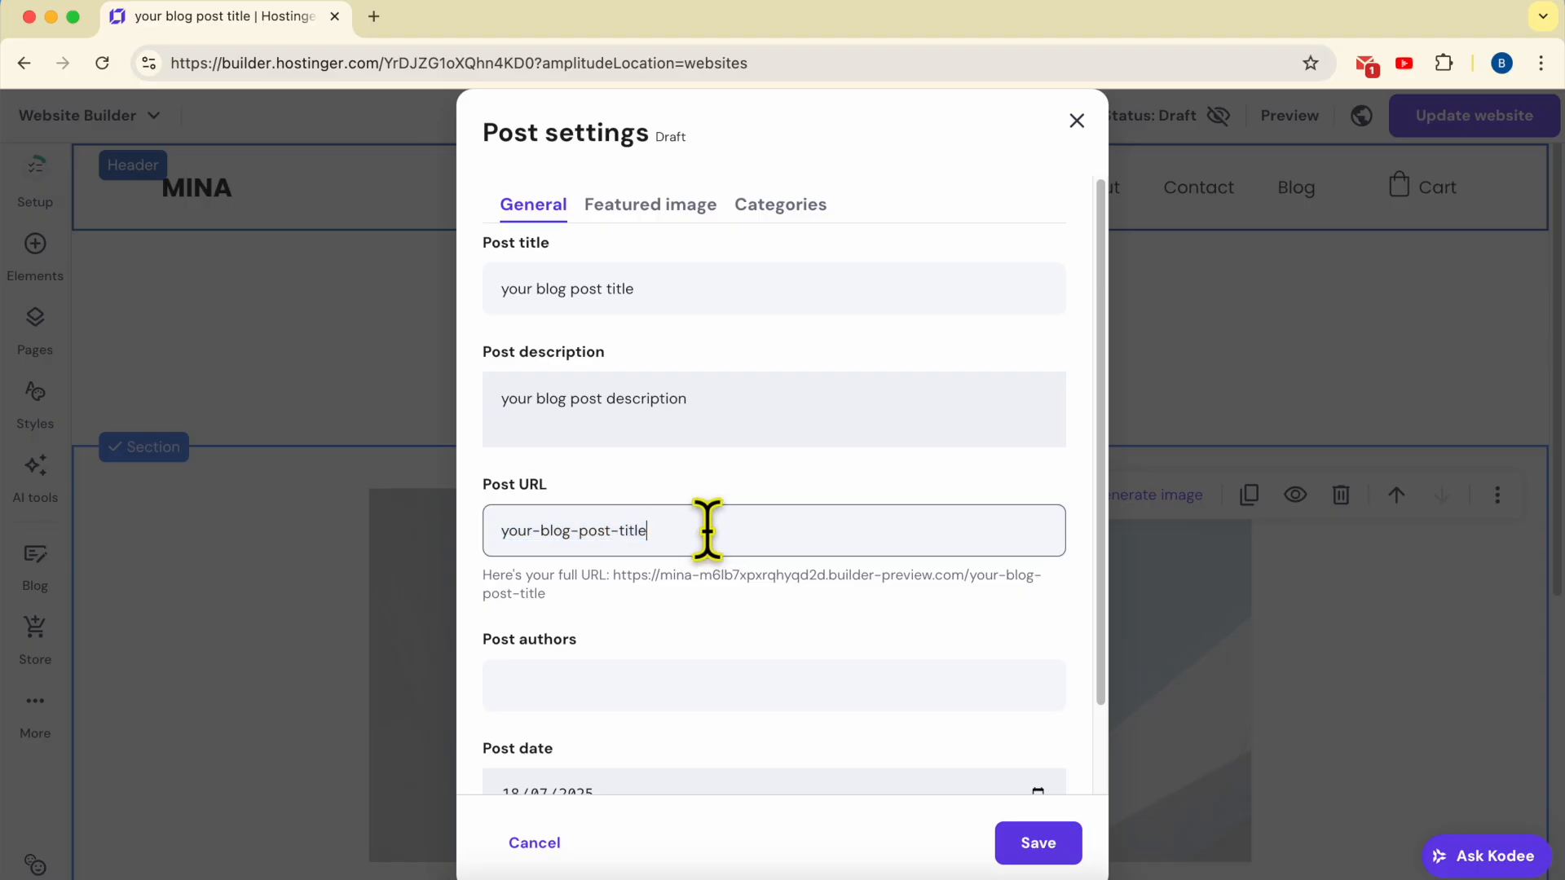
scroll(725, 587, down, 2)
click(706, 580)
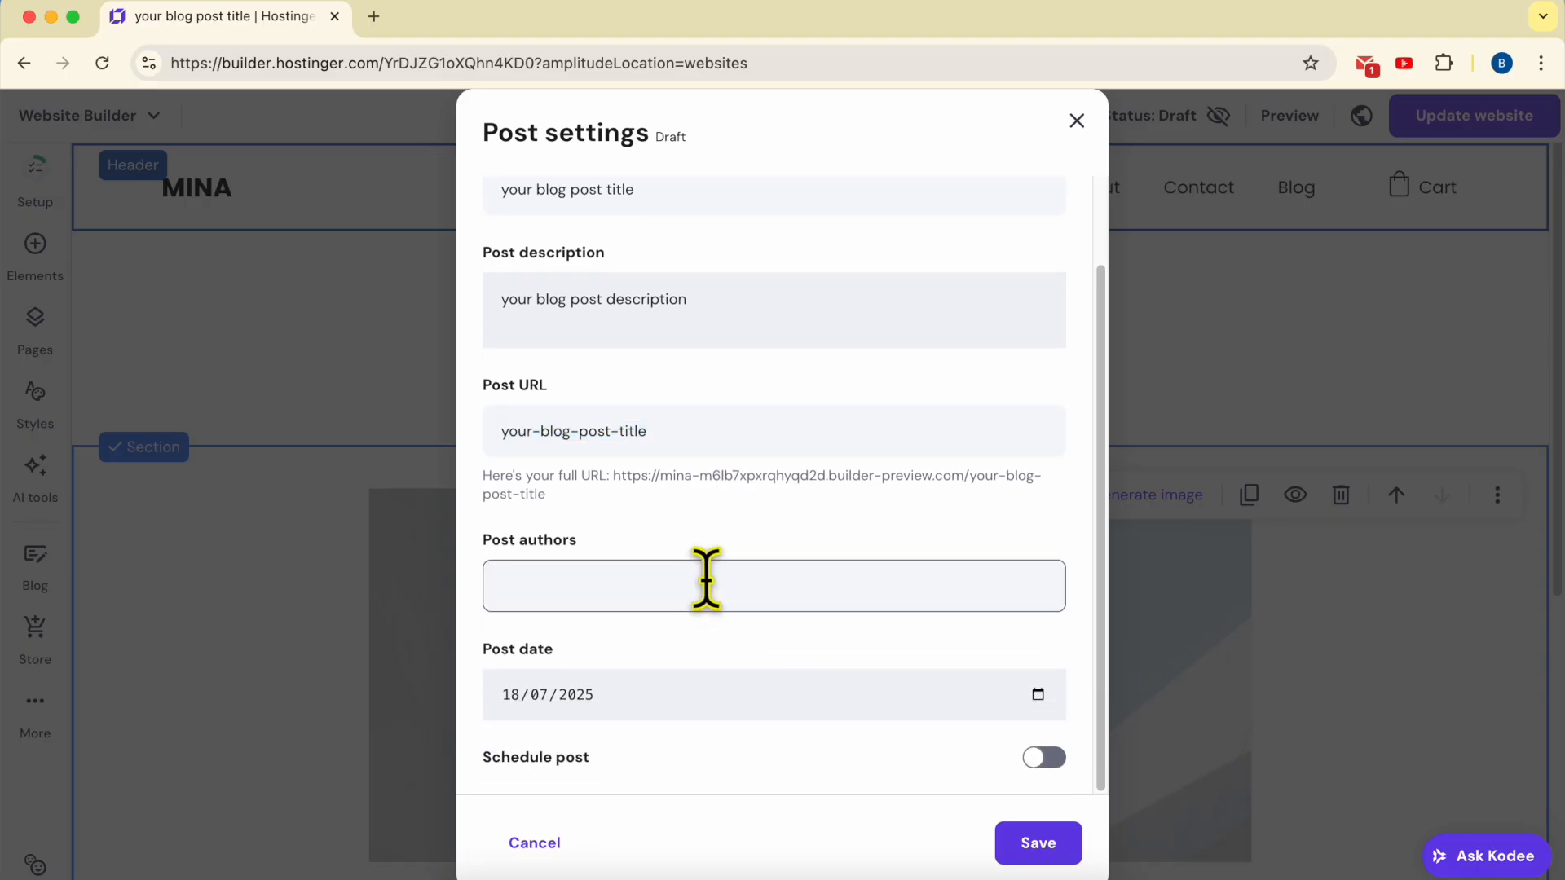
text(Ben)
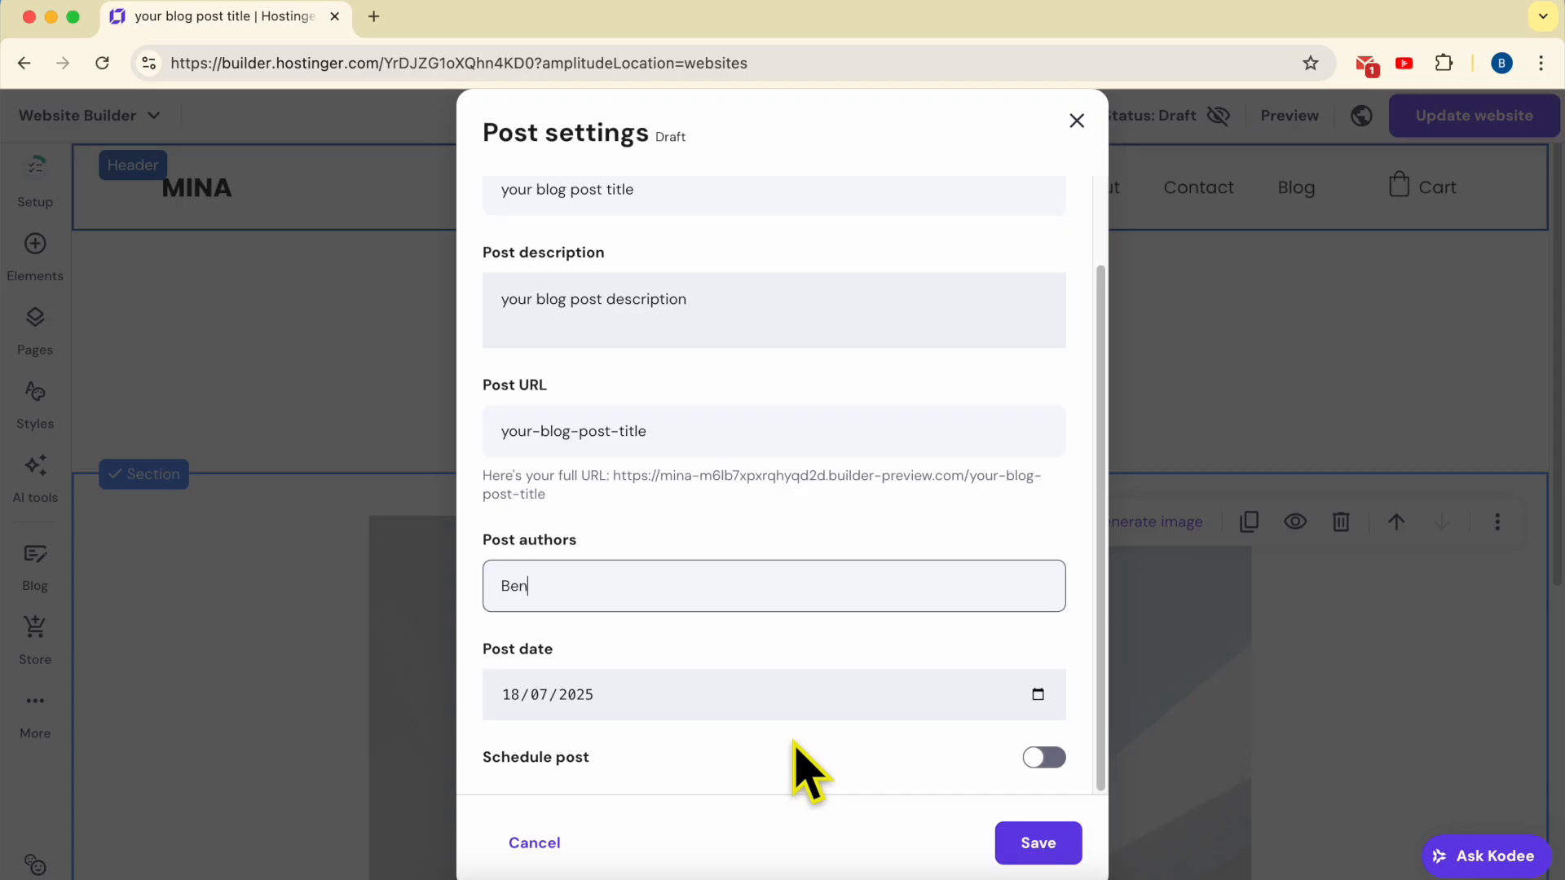
Switch post scheduling on, check the date choices, switch it back off and save the post settings
click(1059, 763)
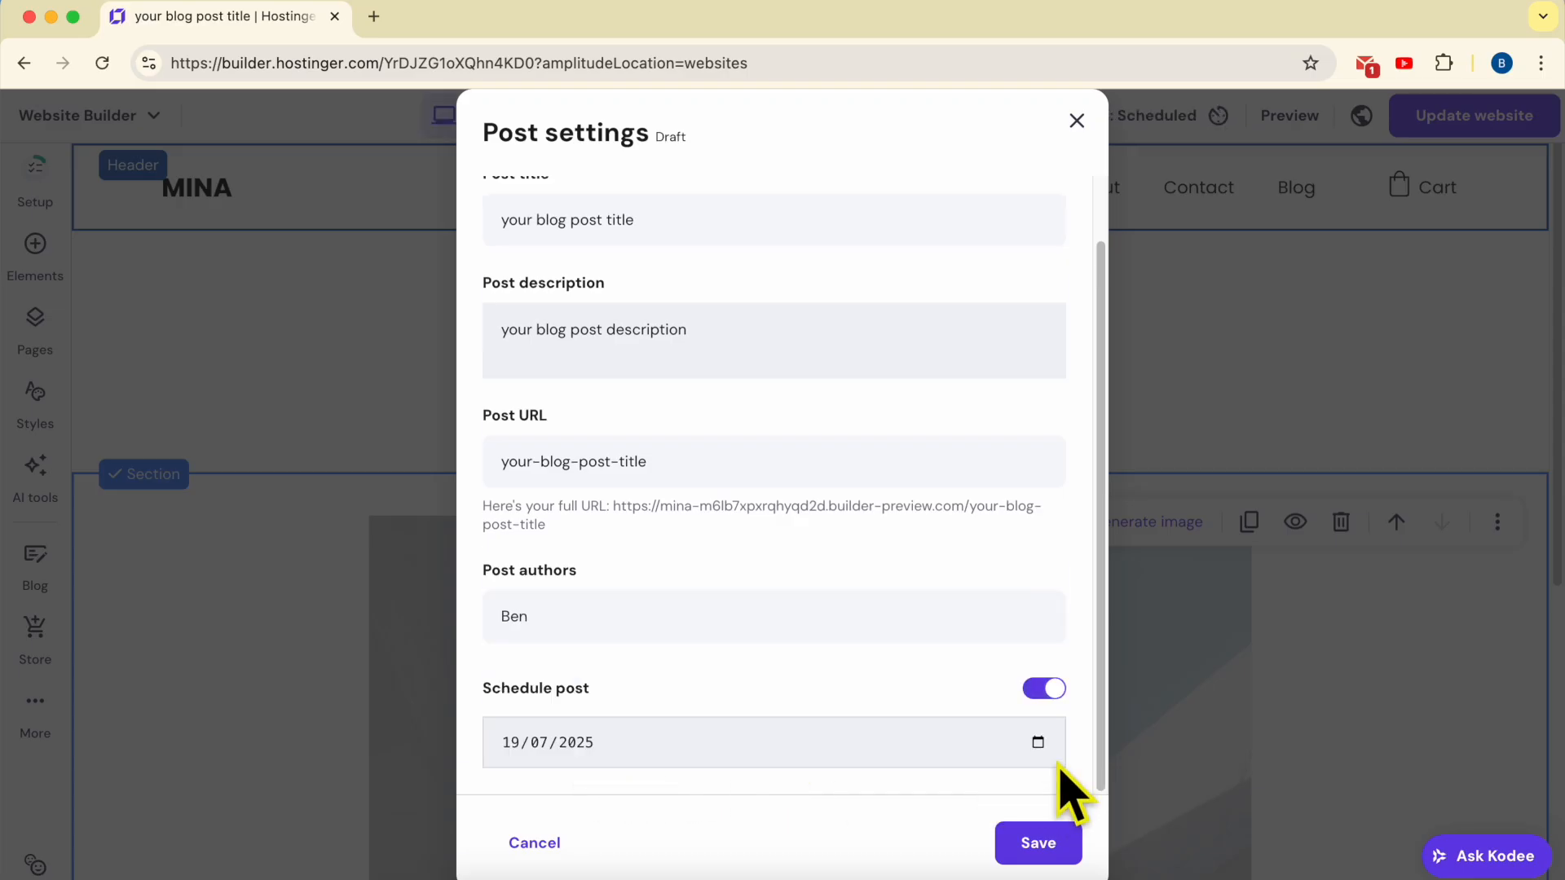
click(1039, 743)
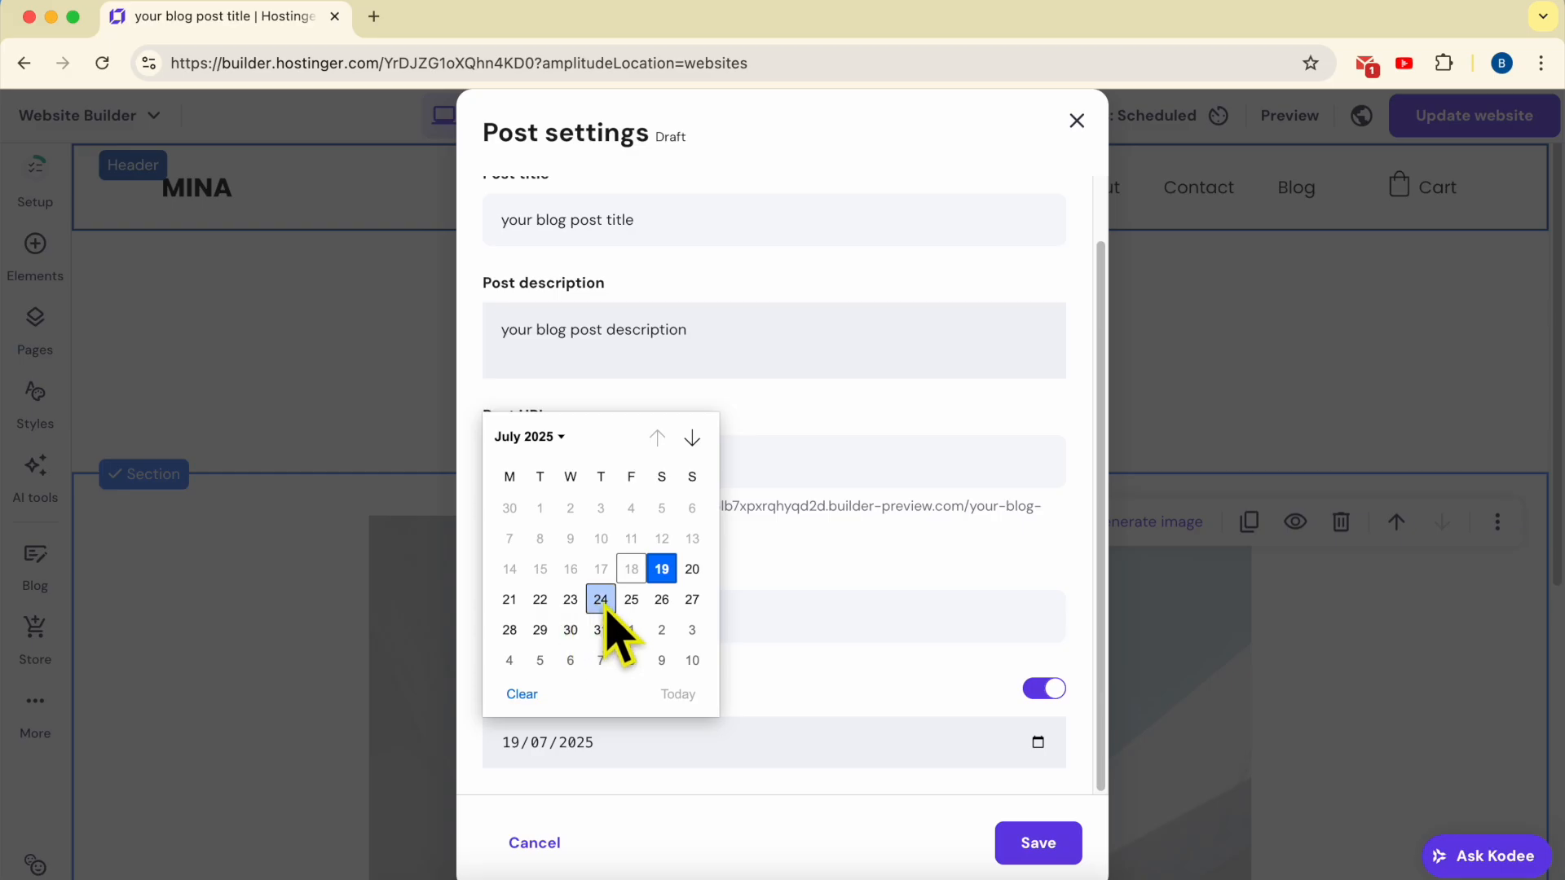
click(938, 689)
click(1046, 690)
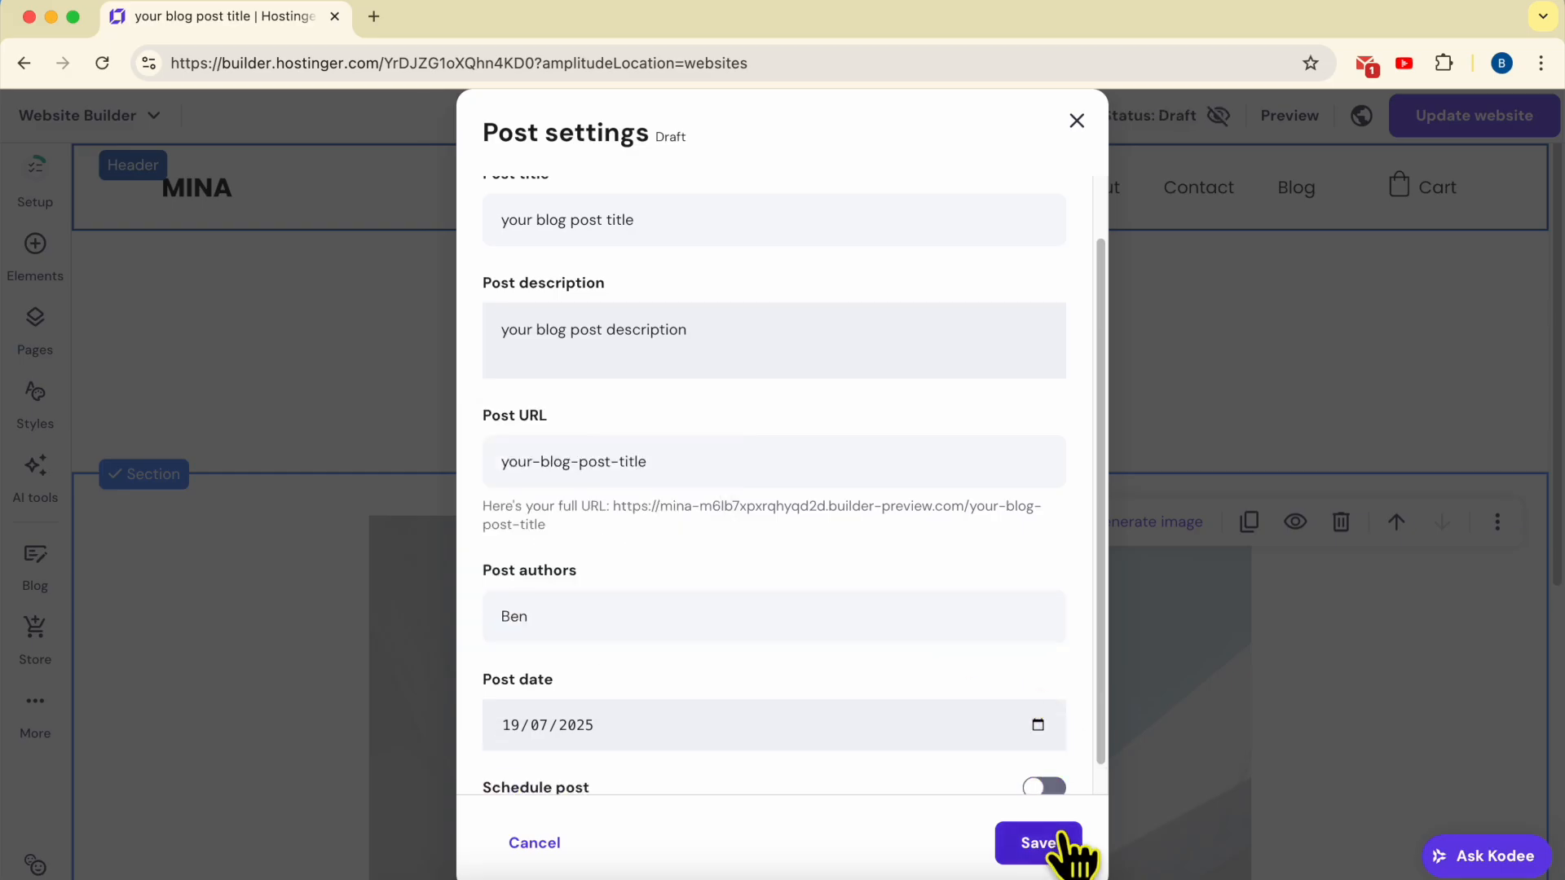
scroll(864, 697, down, 1)
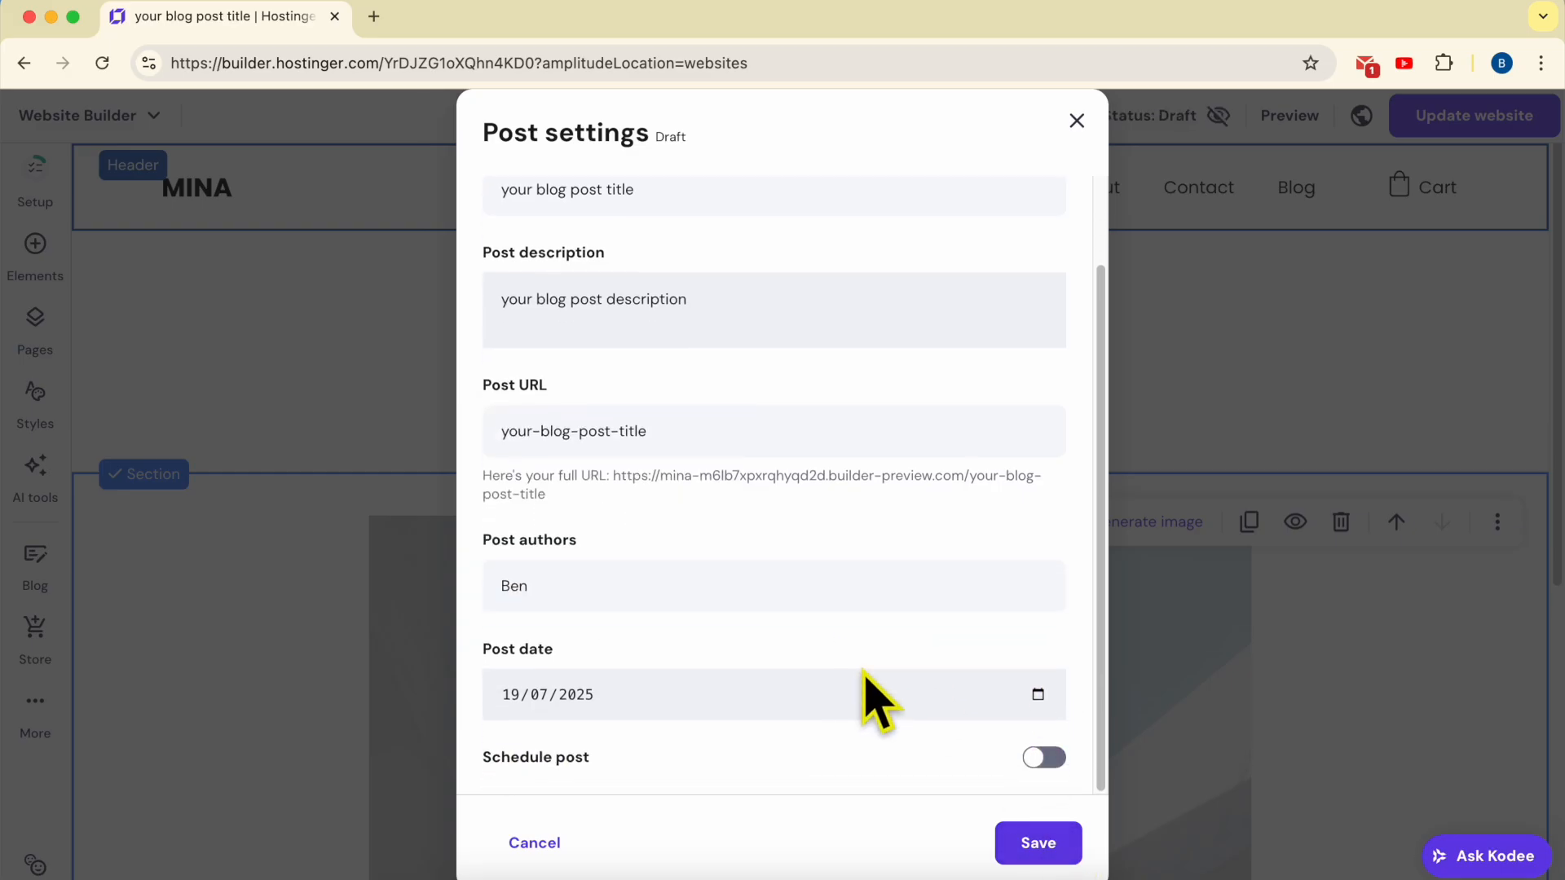
click(1037, 843)
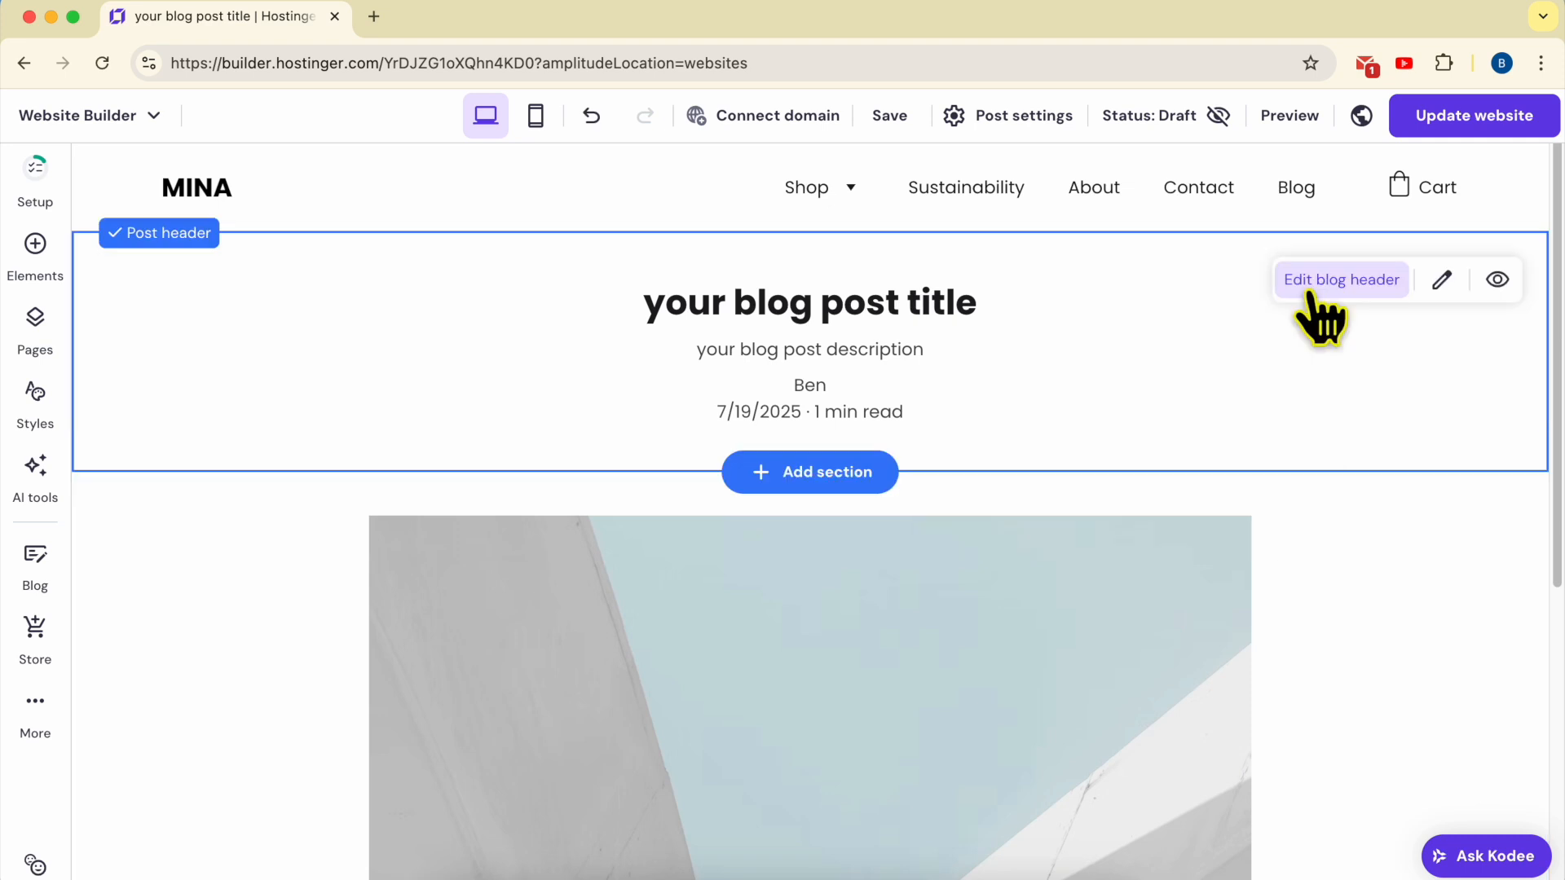
Hide and show again the description, post categories, author, publication date and reading time in the post header's style settings
click(1356, 285)
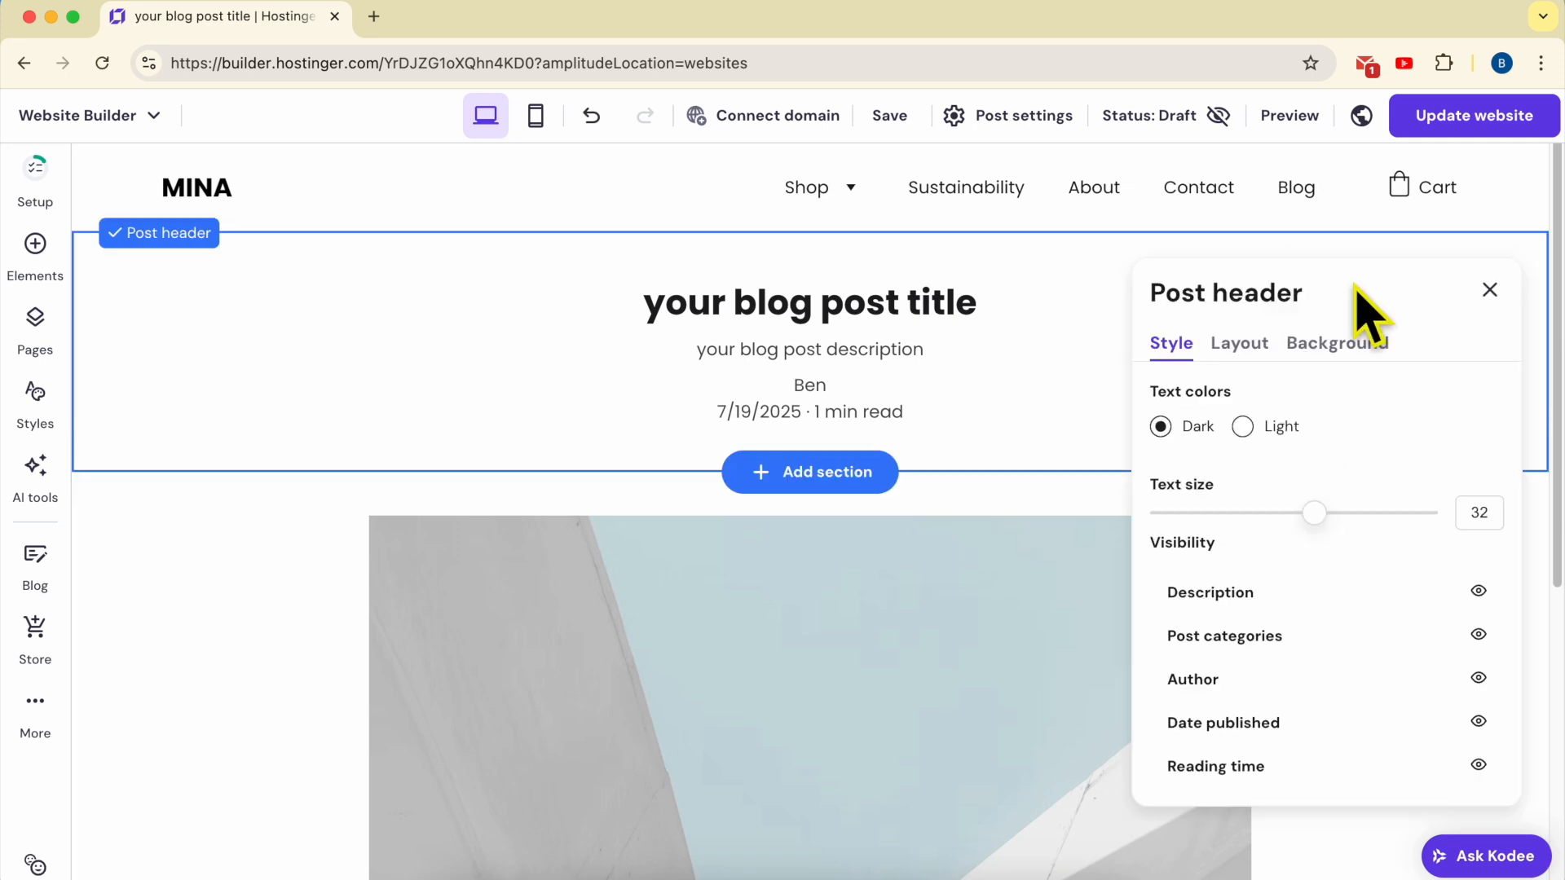
click(1479, 592)
click(1479, 593)
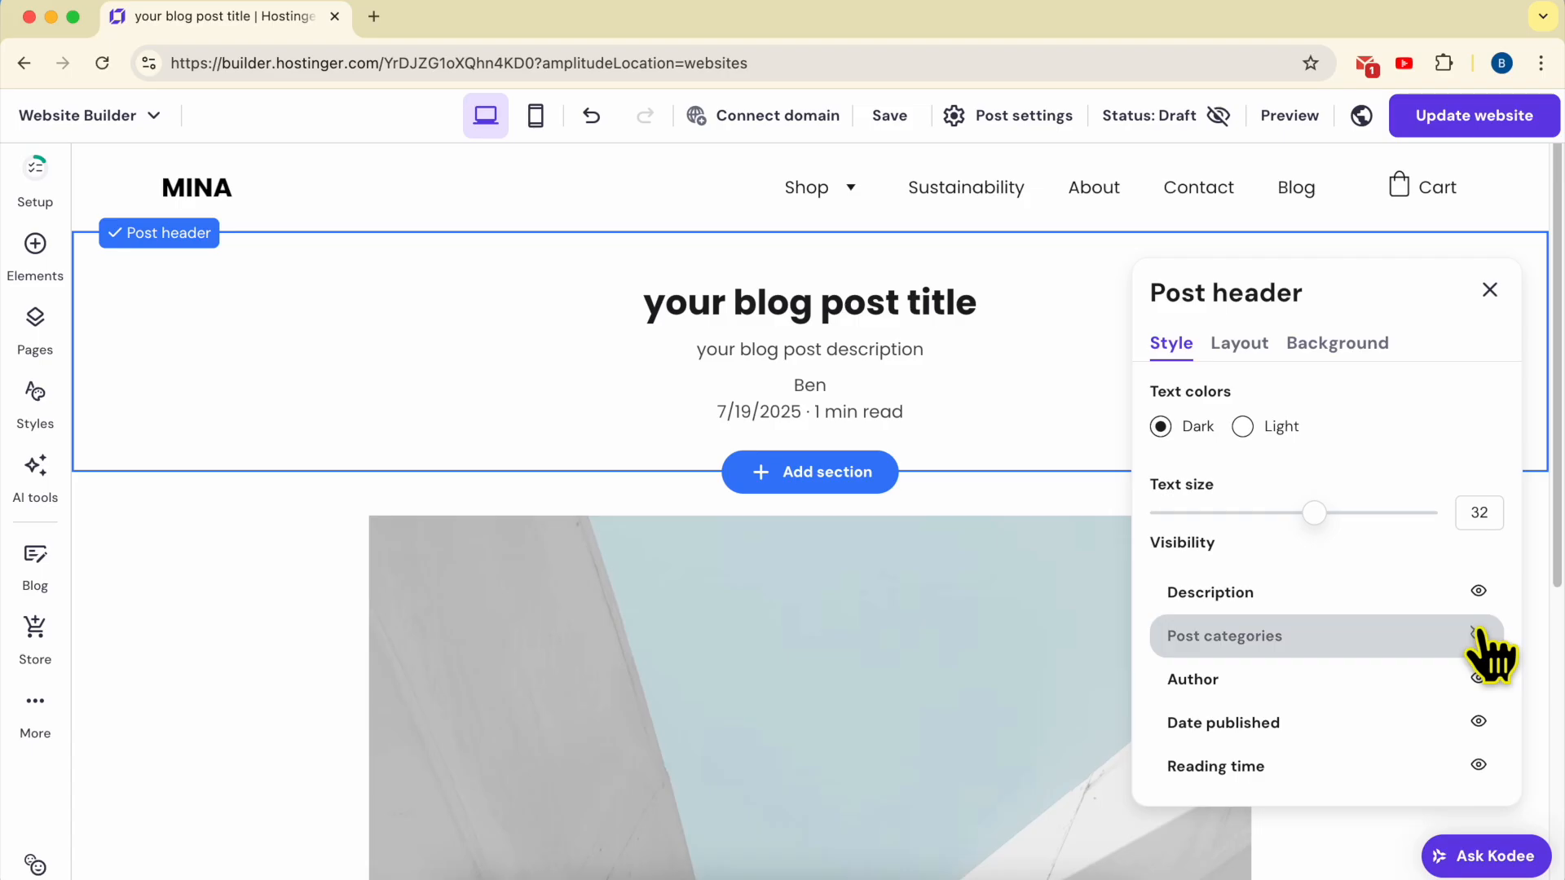
click(1479, 678)
click(1479, 678)
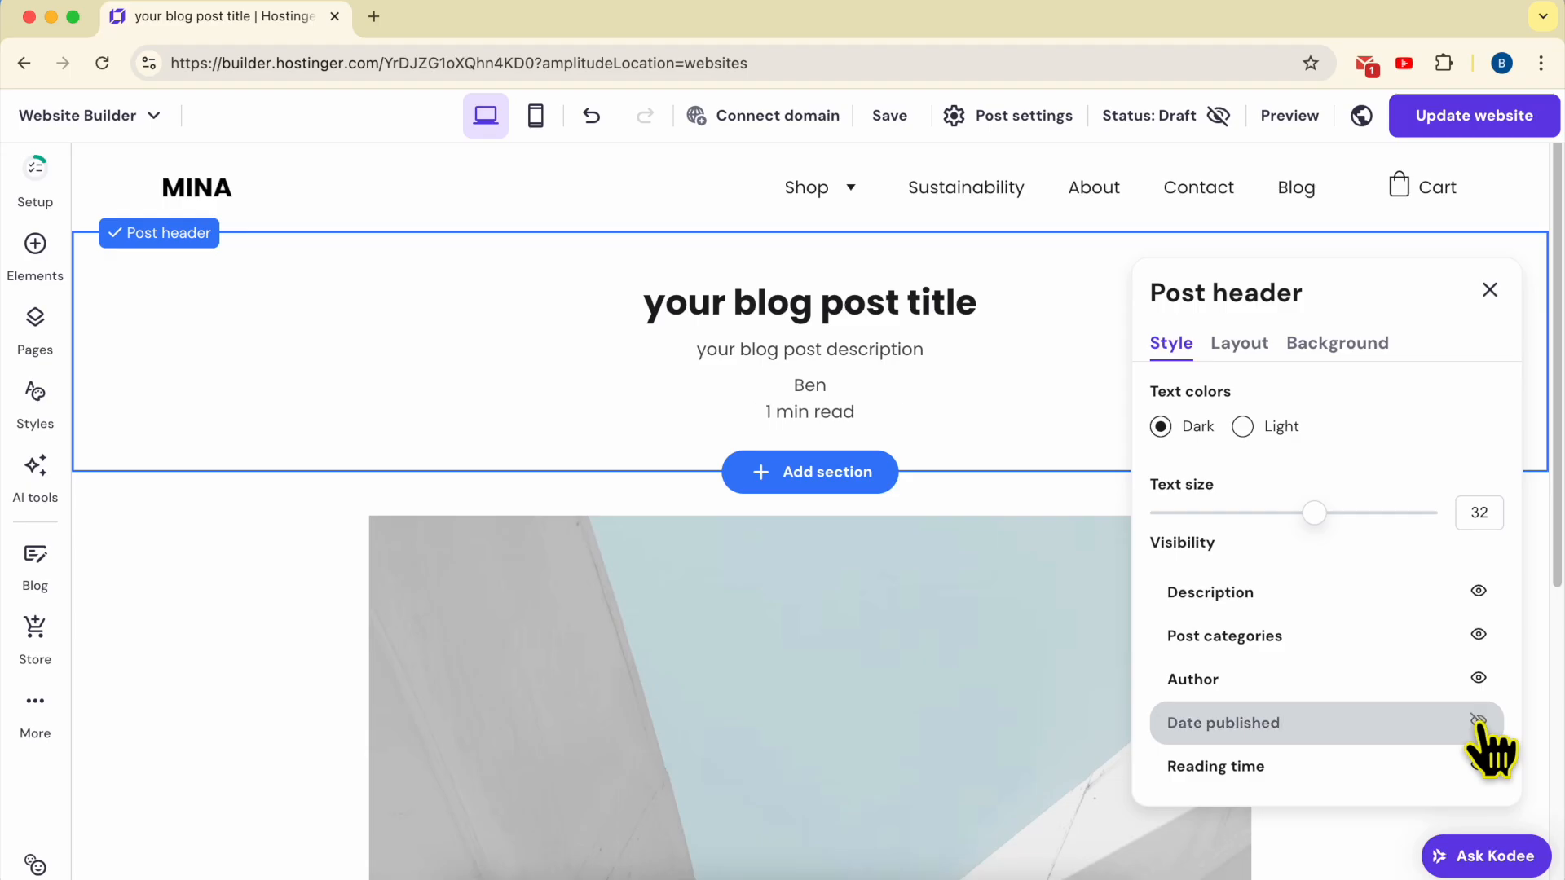
click(1479, 723)
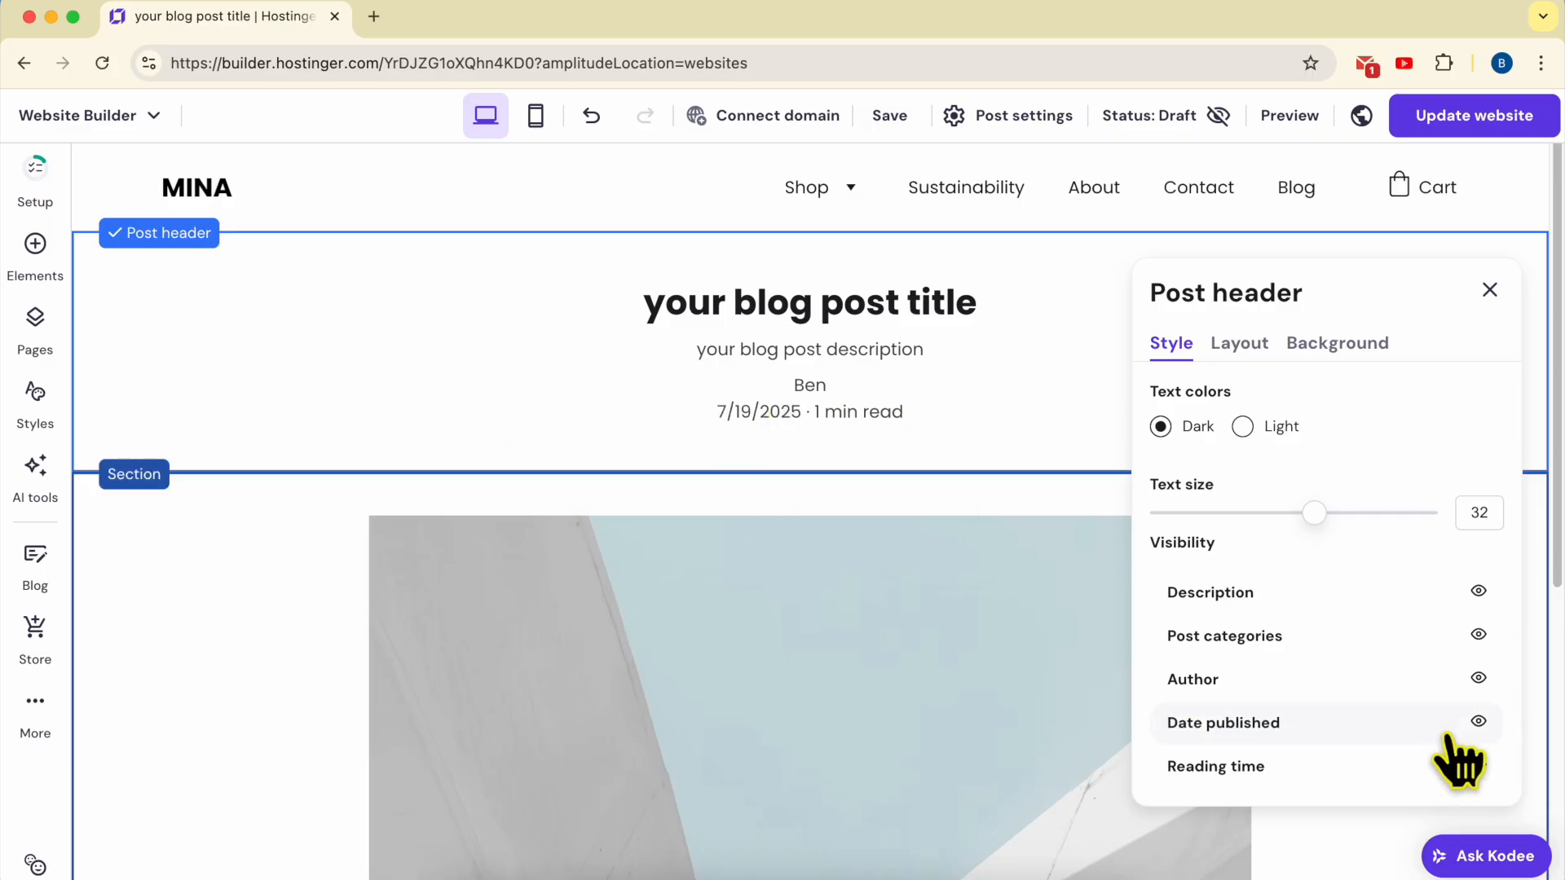
click(1479, 722)
click(1479, 723)
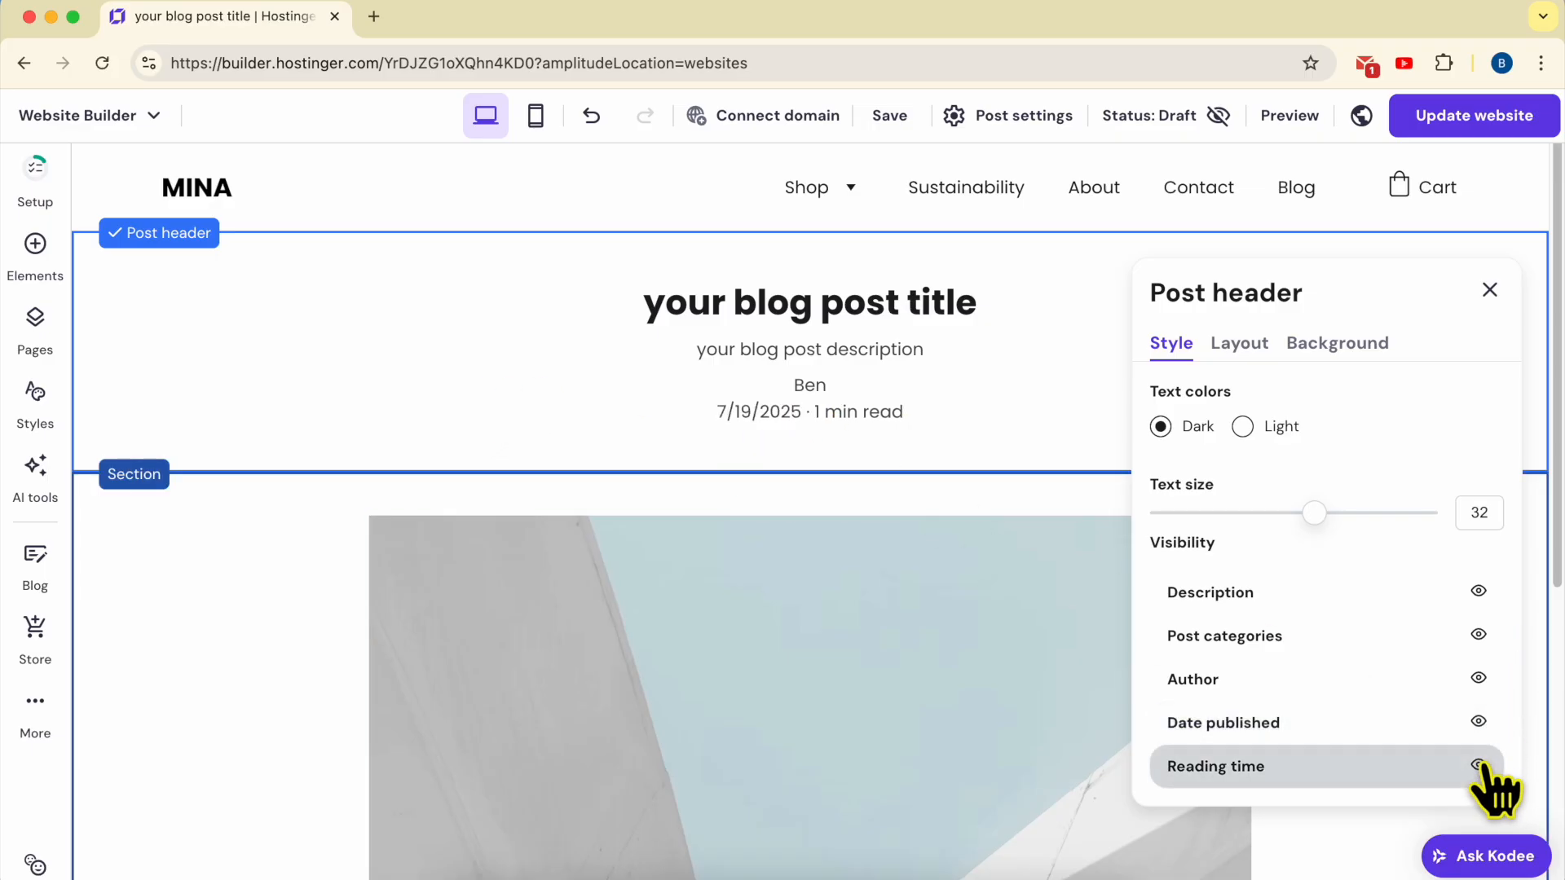
click(1479, 766)
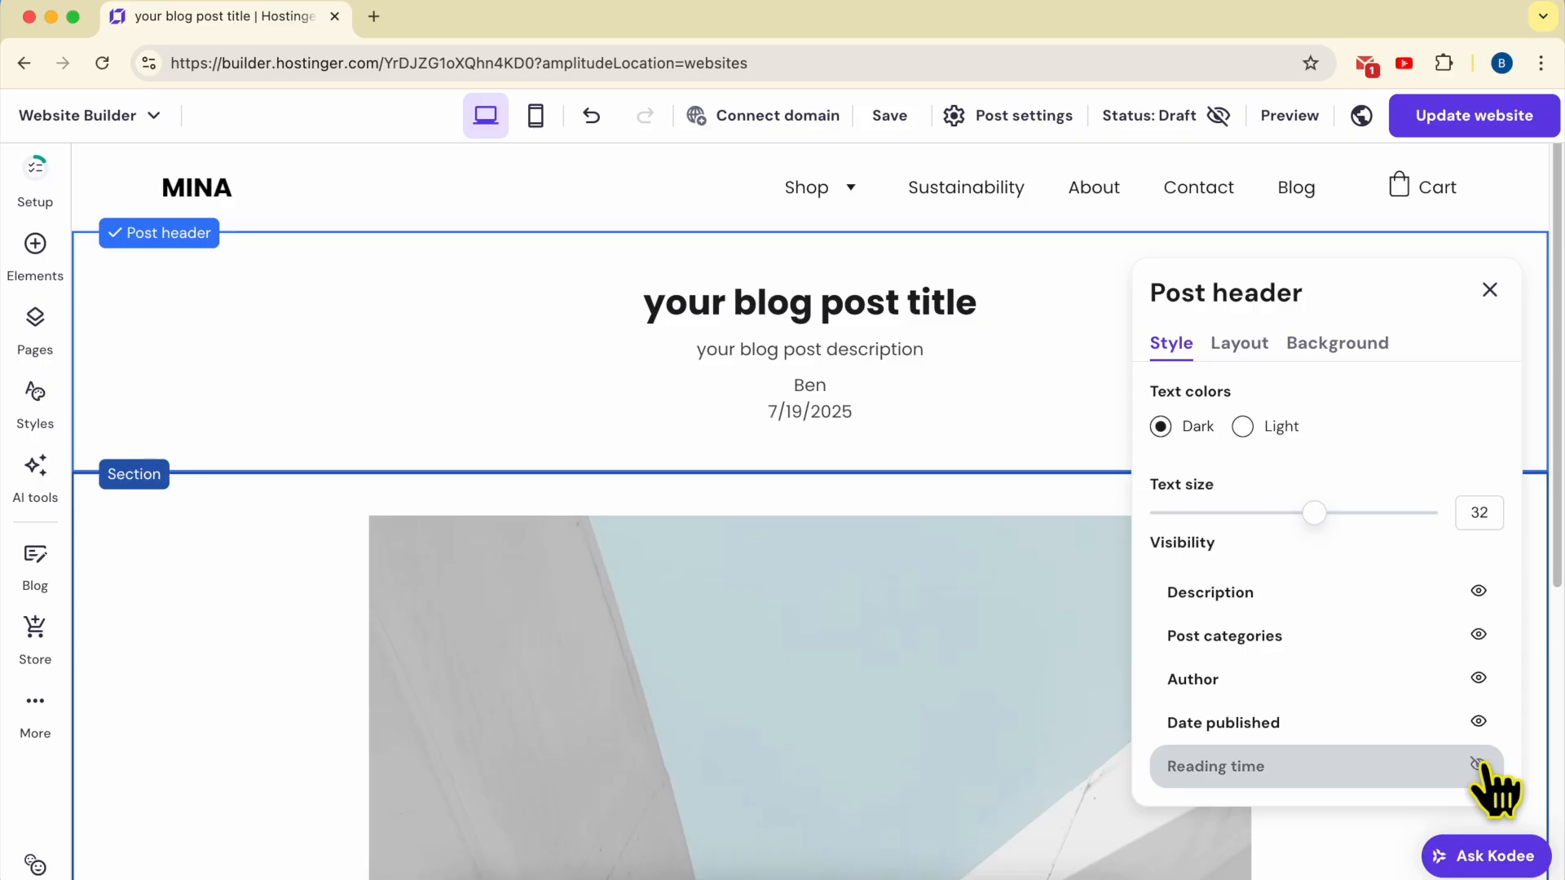
click(1478, 766)
click(1489, 291)
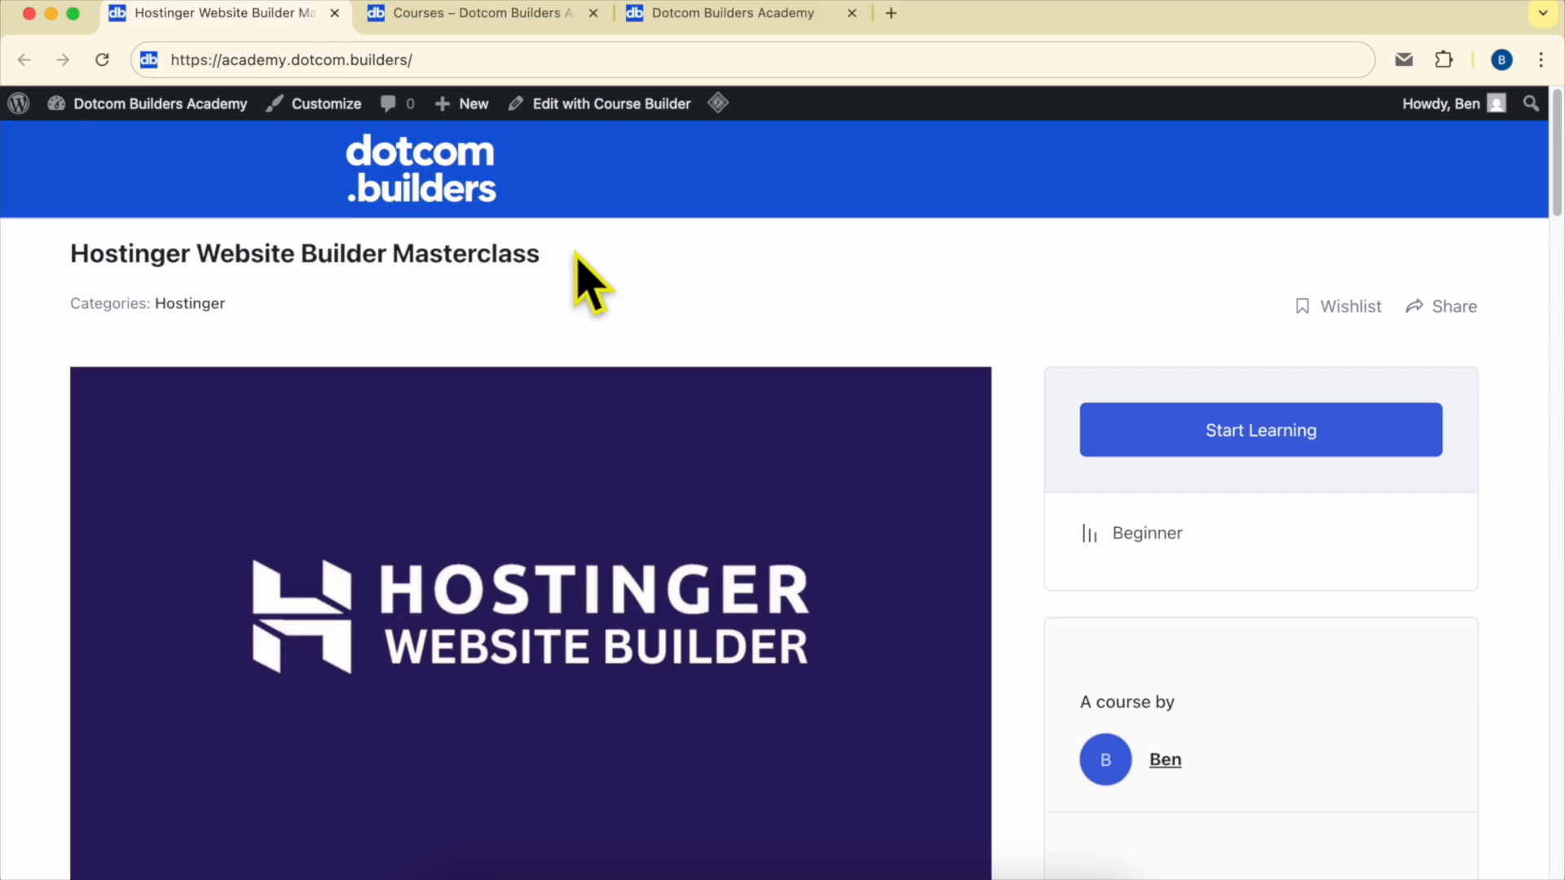
Look through the course content on the Hostinger Website Builder Masterclass page
scroll(586, 282, down, 10)
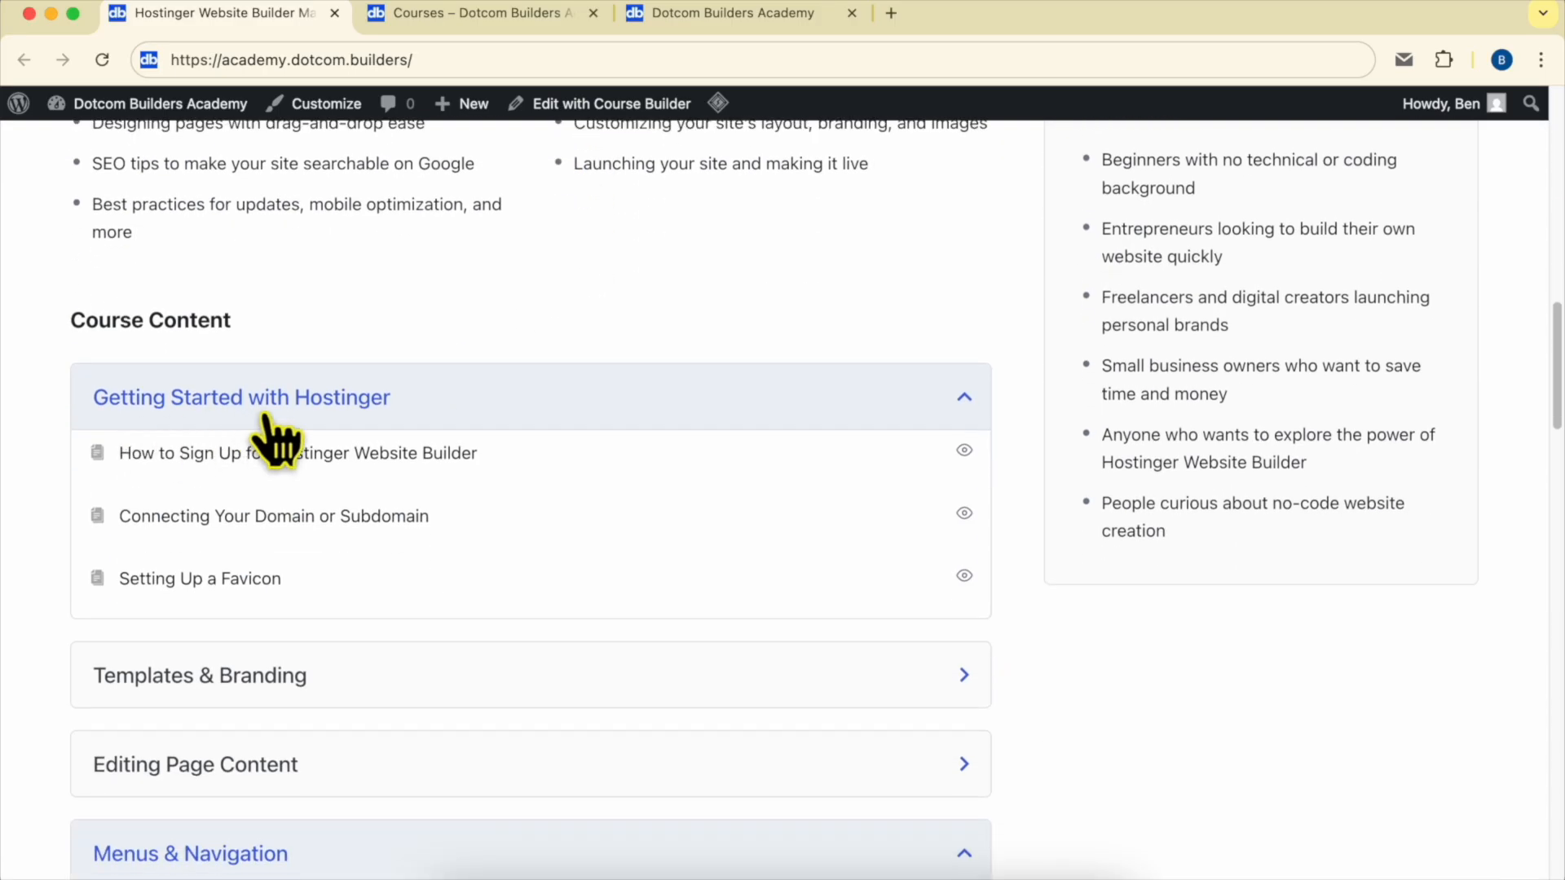
Expand the Editing Page Content module and read the remaining course modules through Site Management & Launch
scroll(384, 408, down, 5)
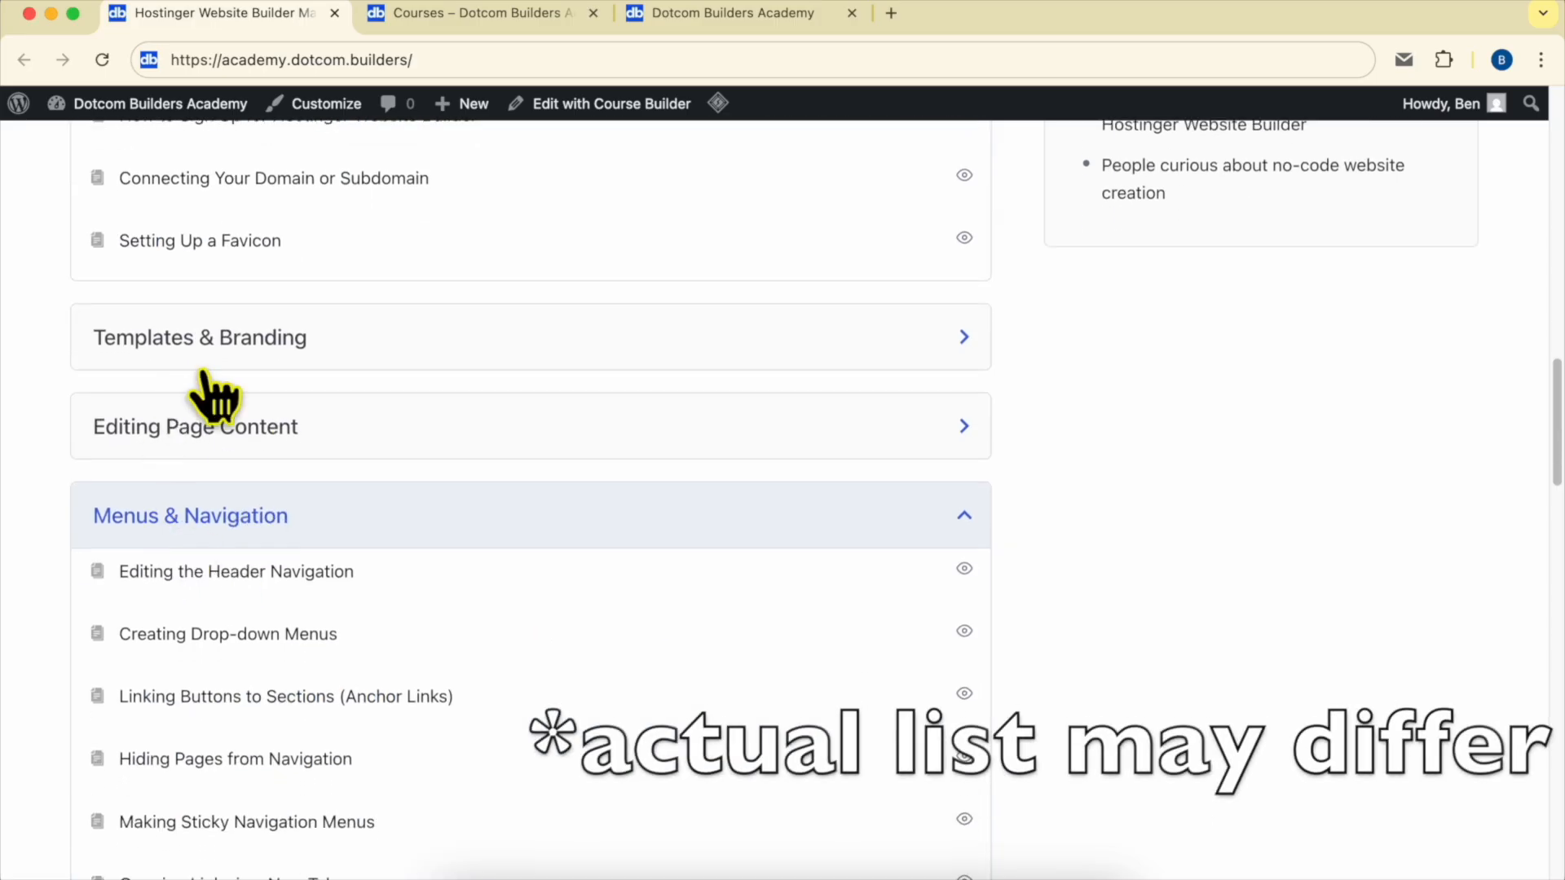
scroll(244, 440, down, 1)
click(281, 287)
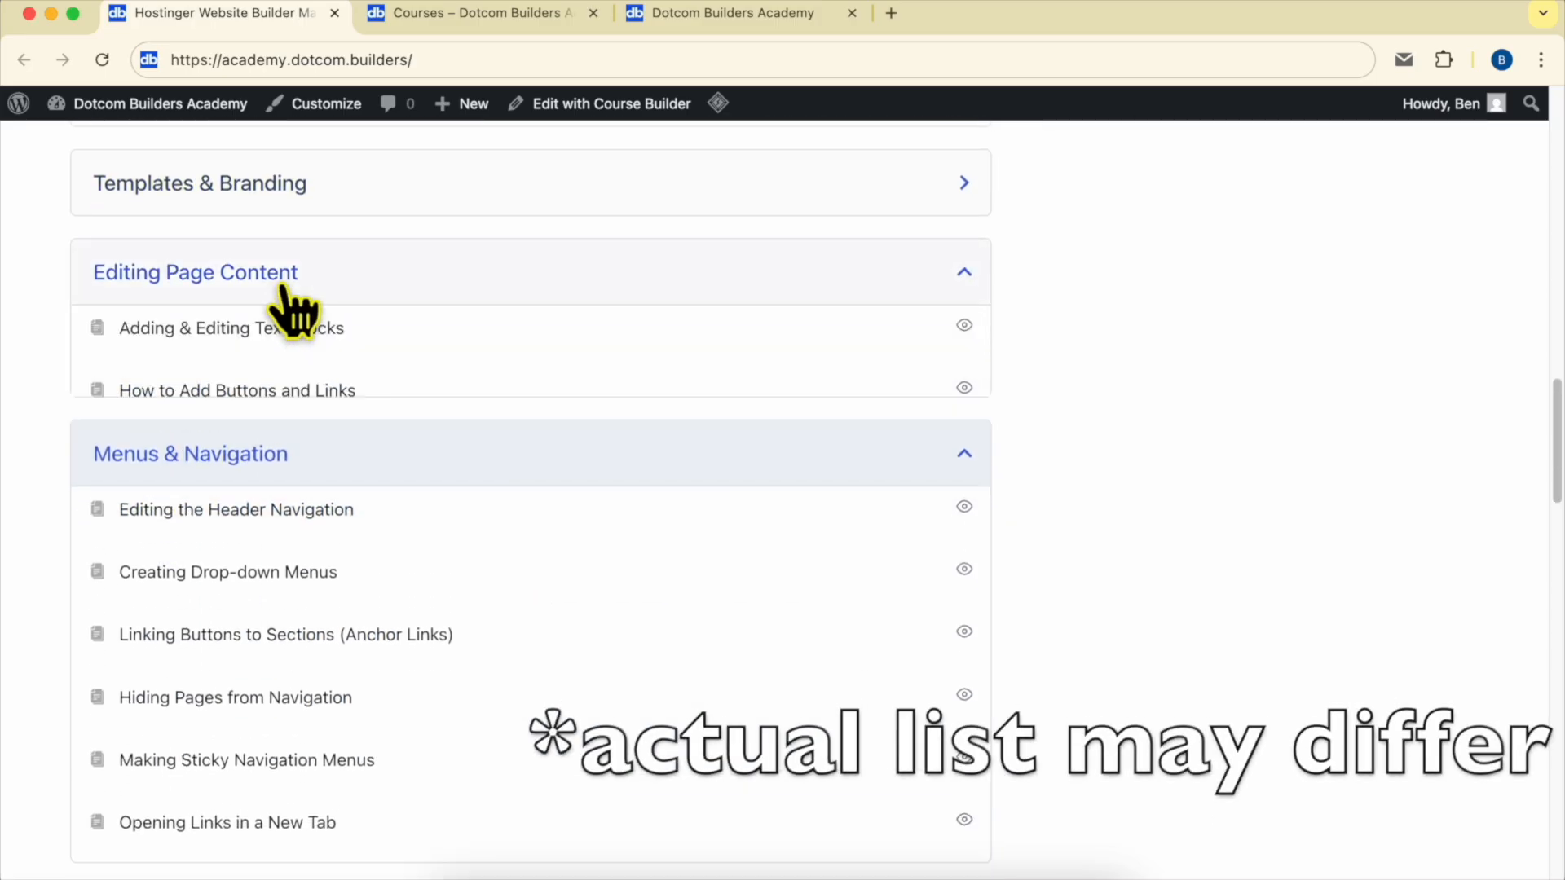
scroll(175, 419, down, 4)
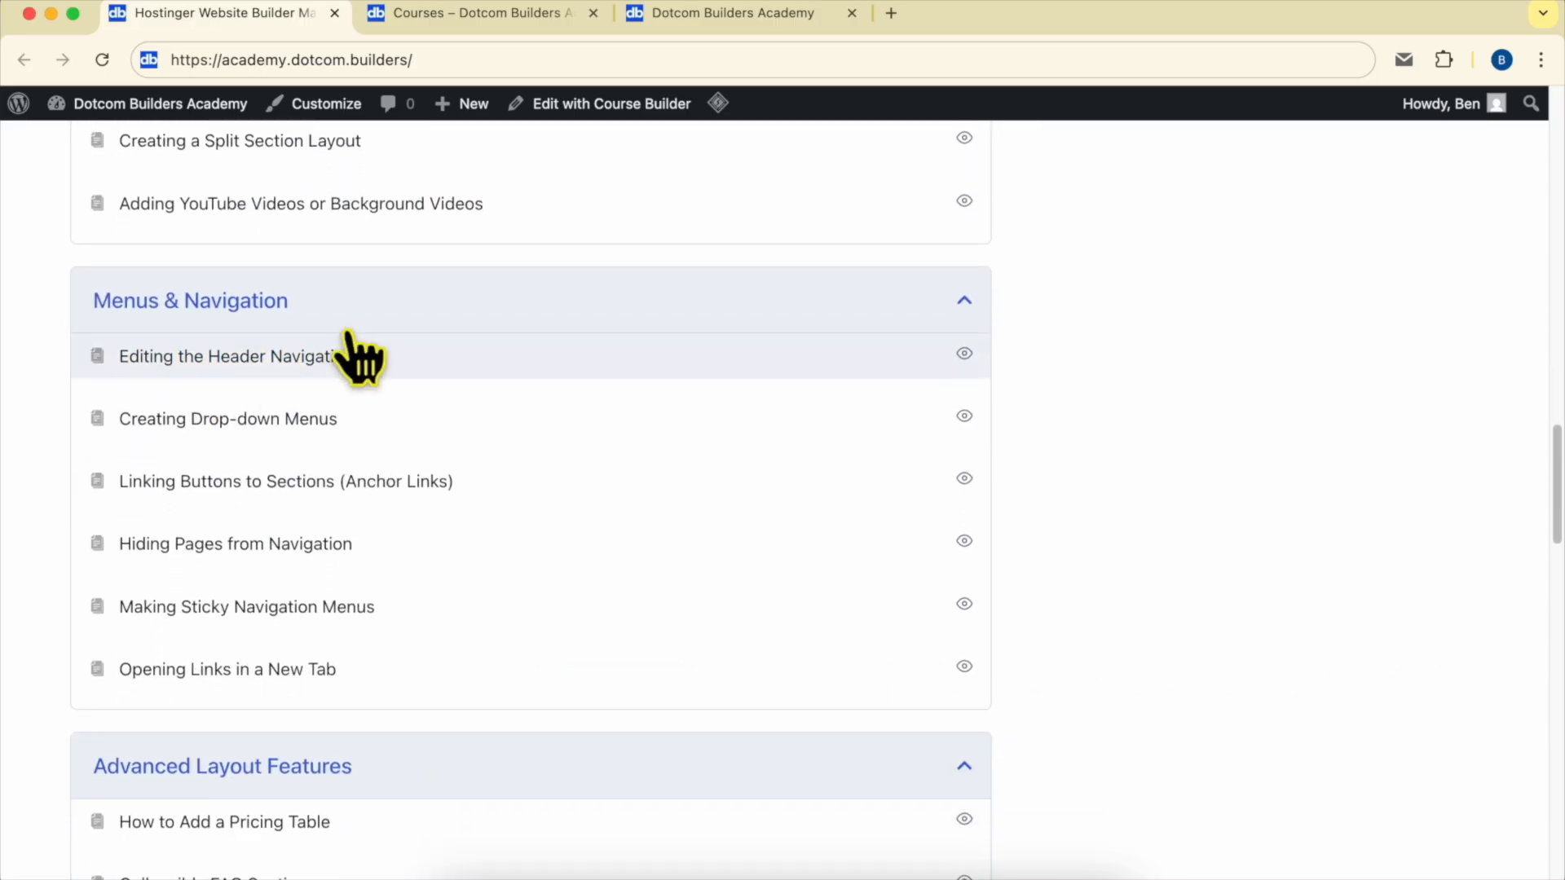
scroll(359, 356, down, 6)
scroll(260, 342, down, 1)
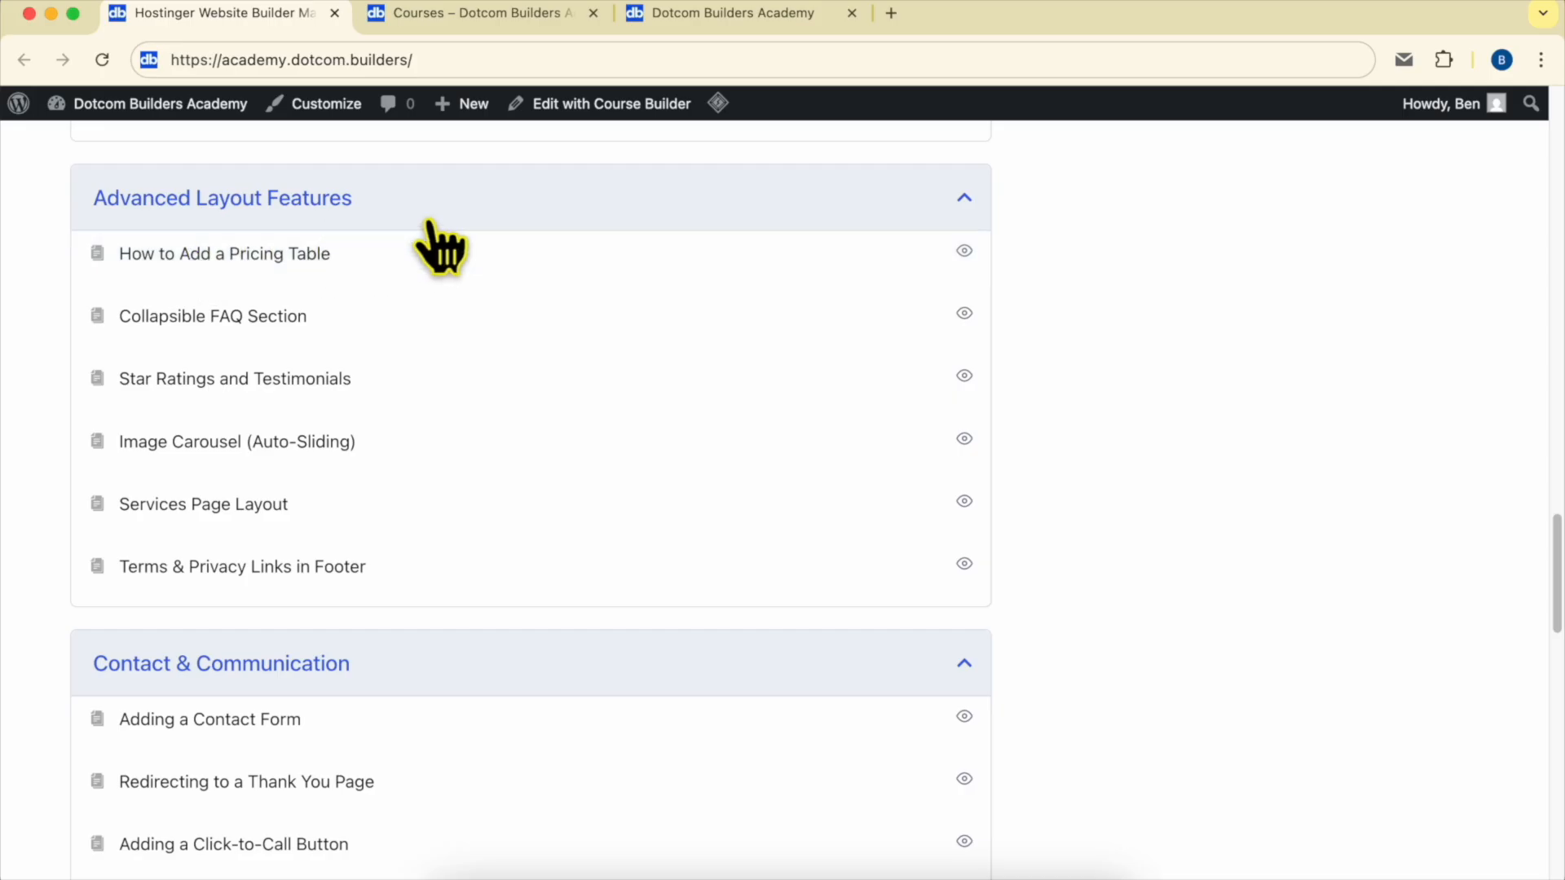
scroll(429, 228, down, 5)
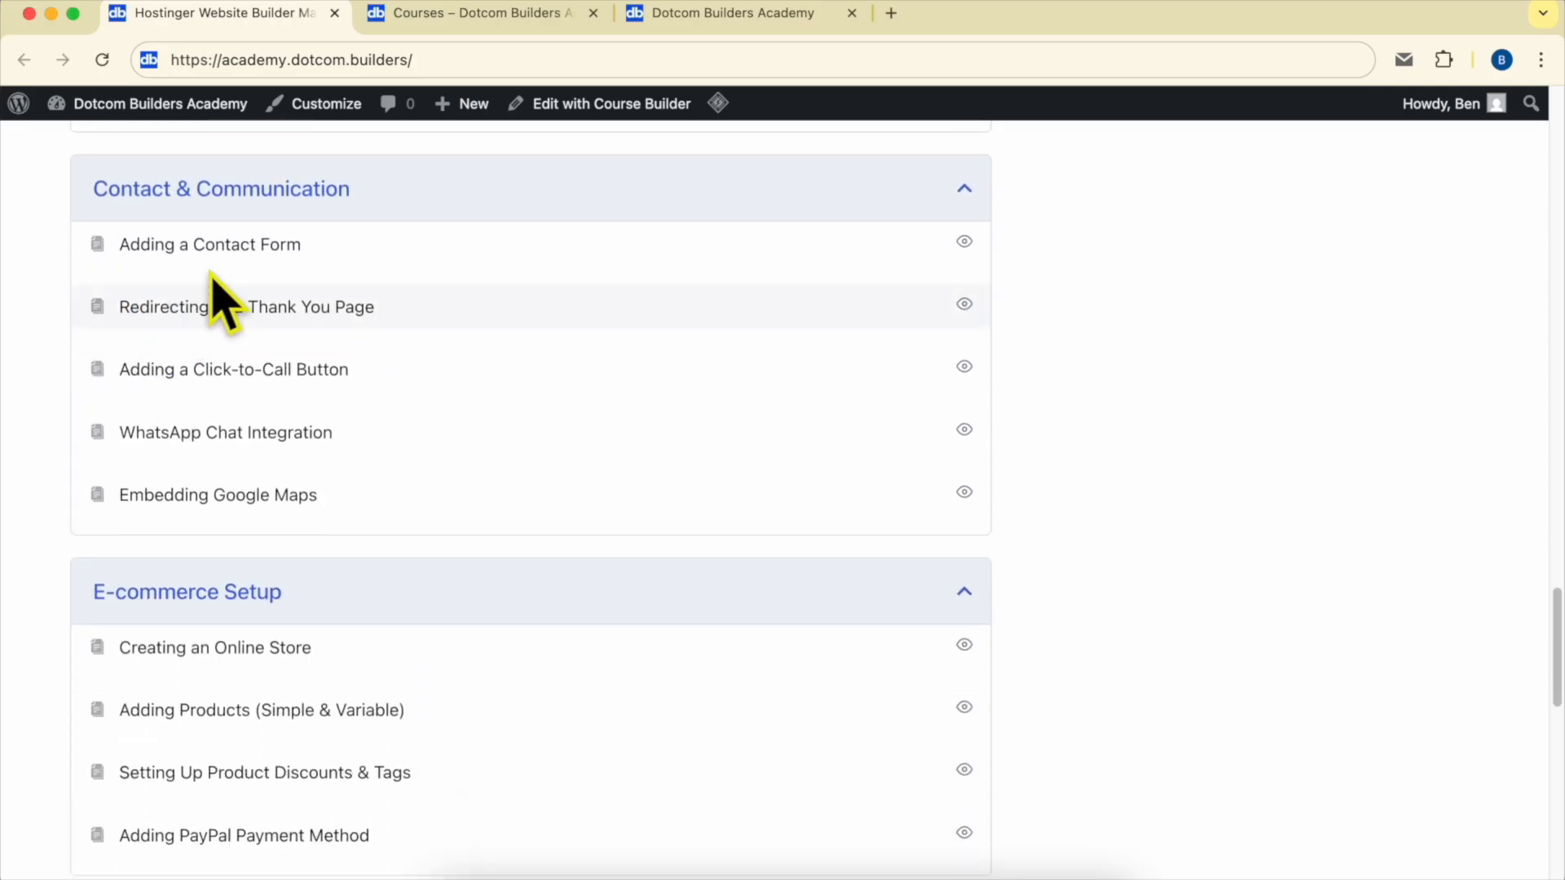
scroll(495, 236, down, 6)
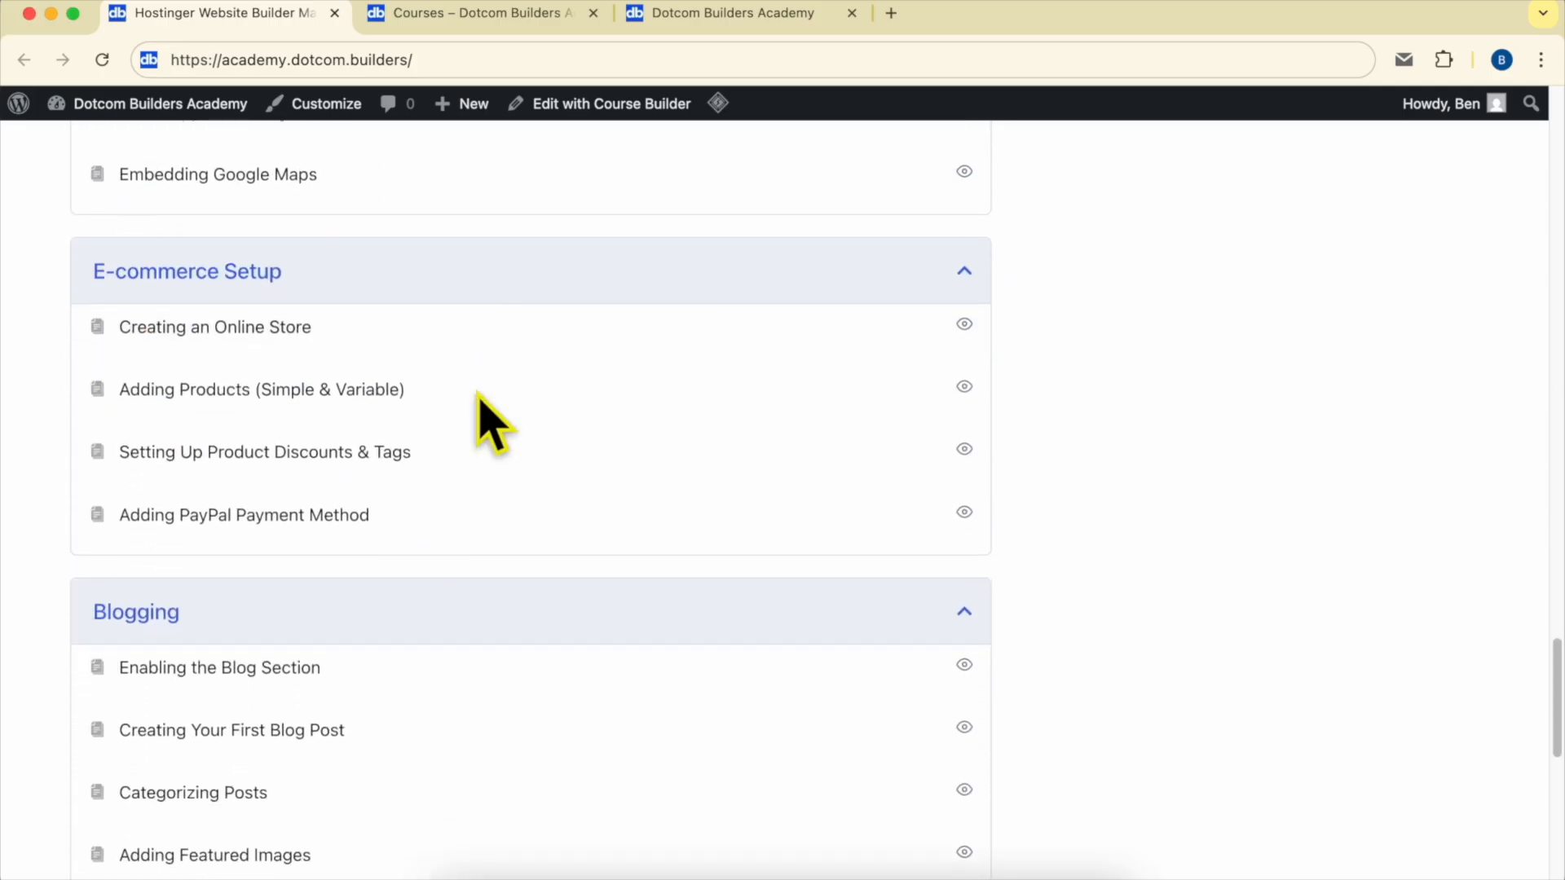
scroll(367, 514, down, 3)
scroll(116, 588, down, 5)
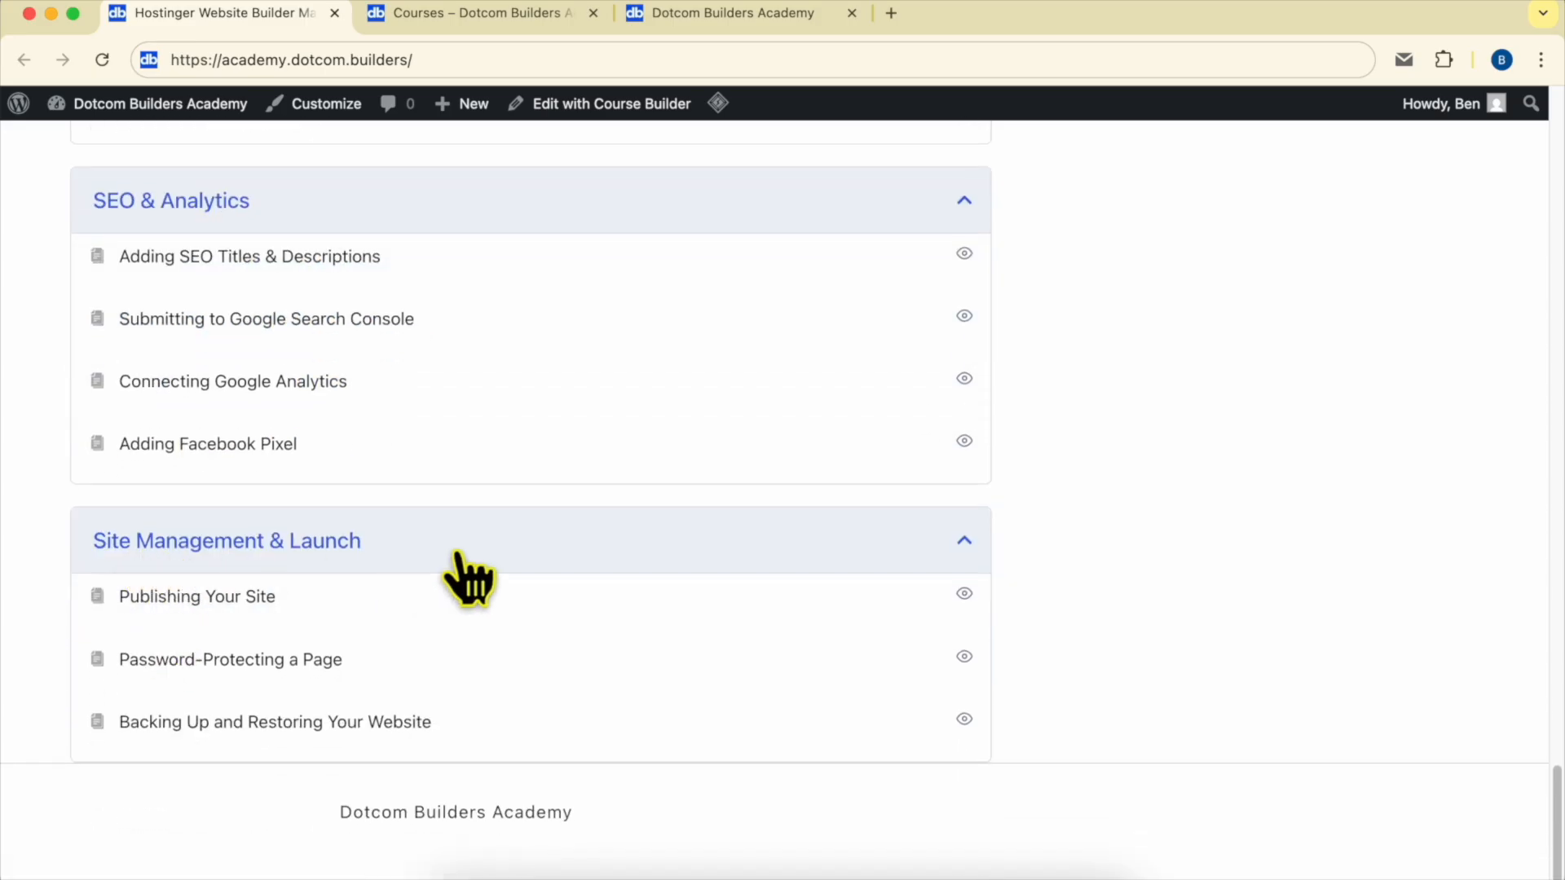
scroll(634, 586, up, 10)
scroll(632, 585, up, 15)
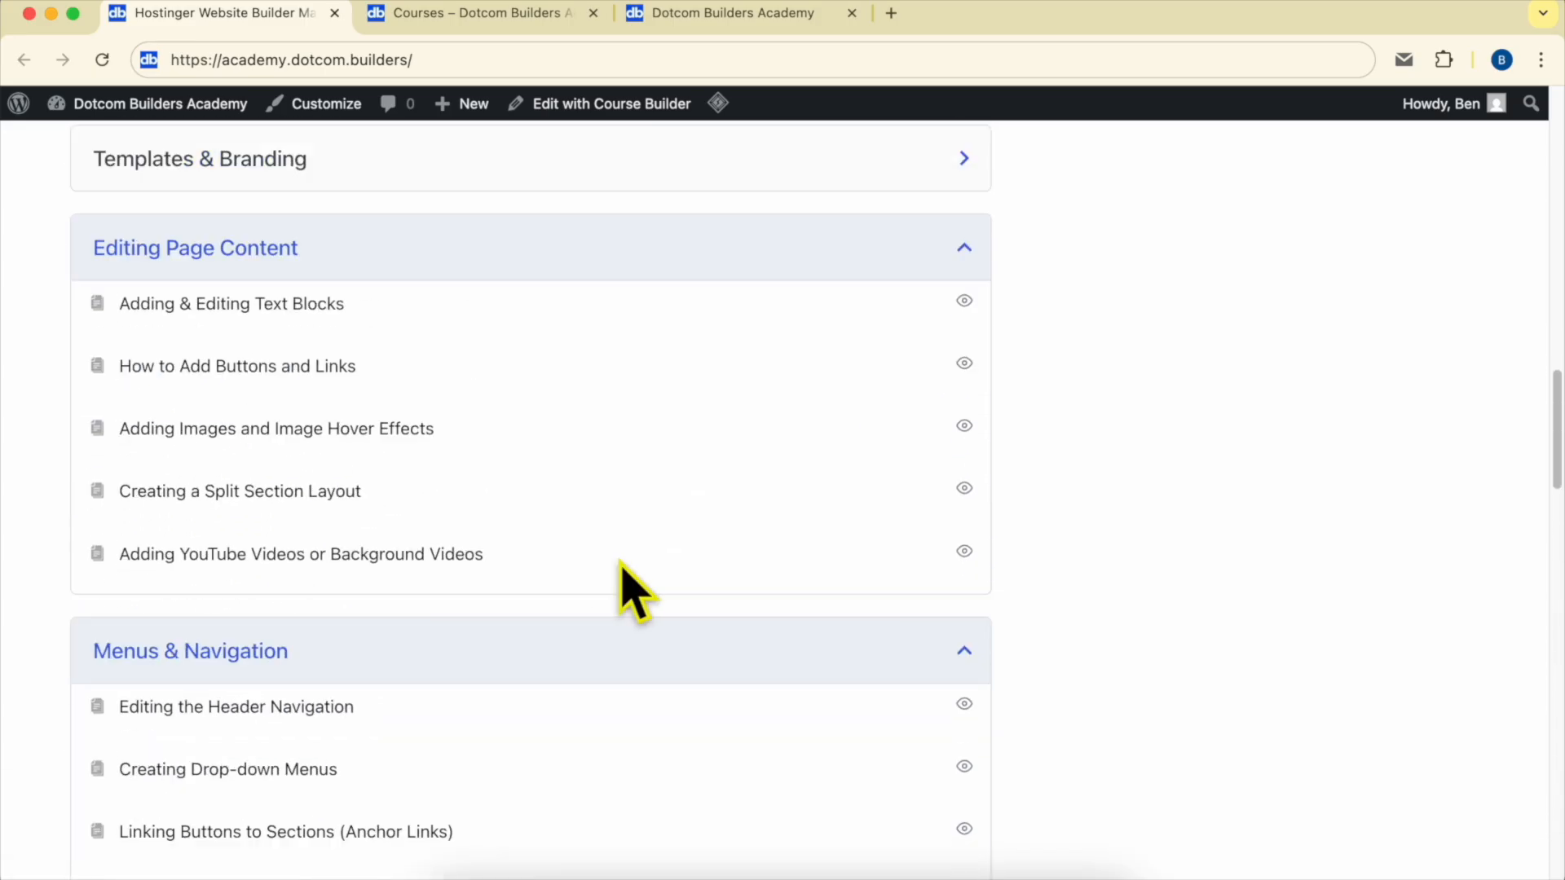
View the academy's course list and the Join Dotcom Builders Academy page with its web address
click(472, 15)
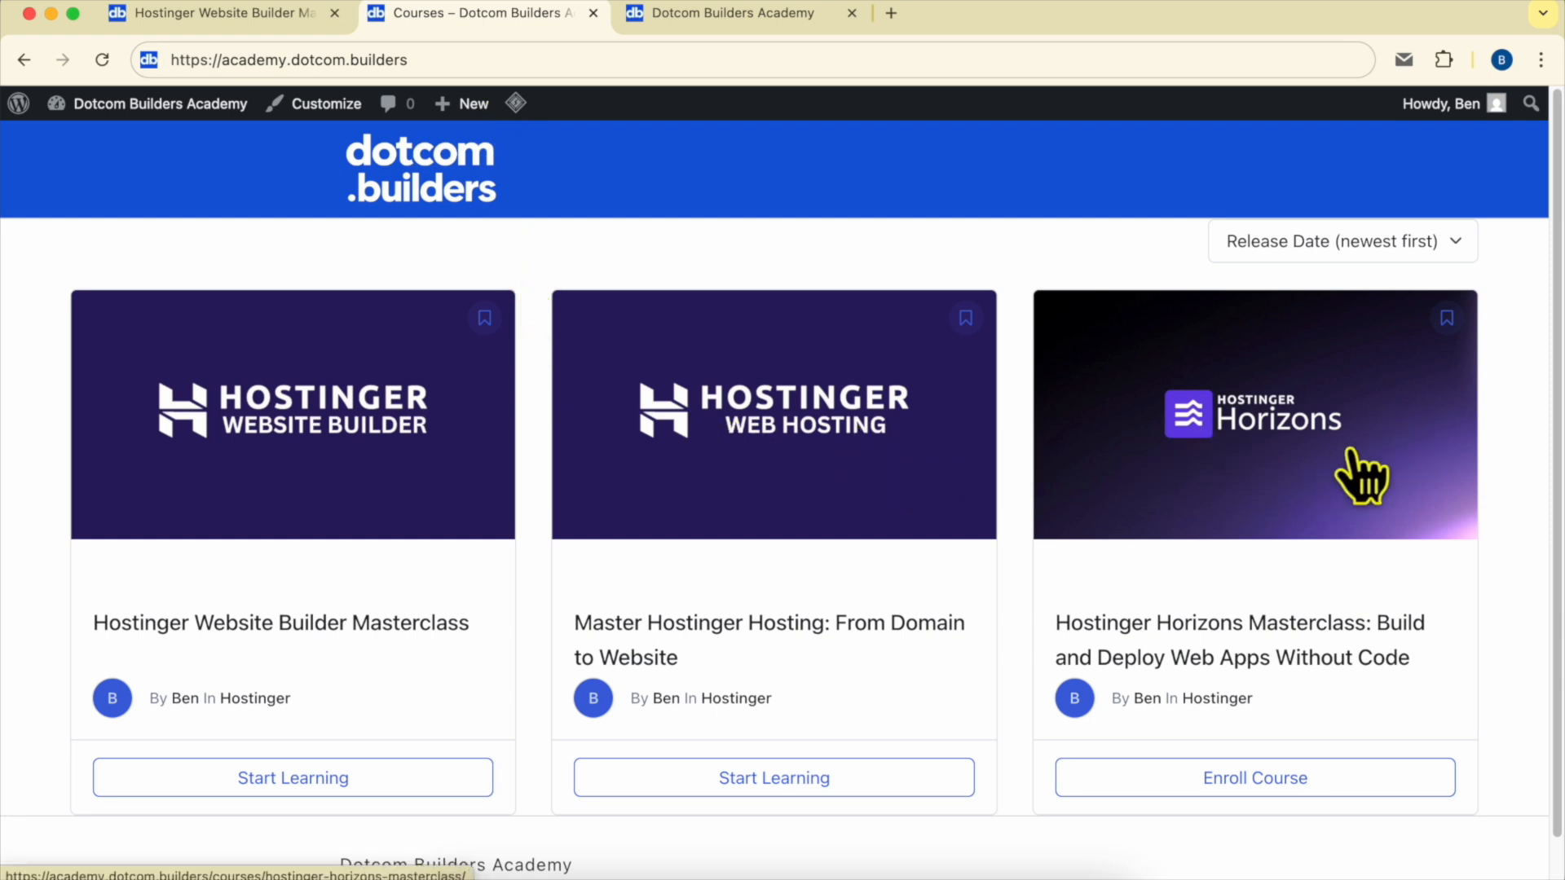
click(689, 16)
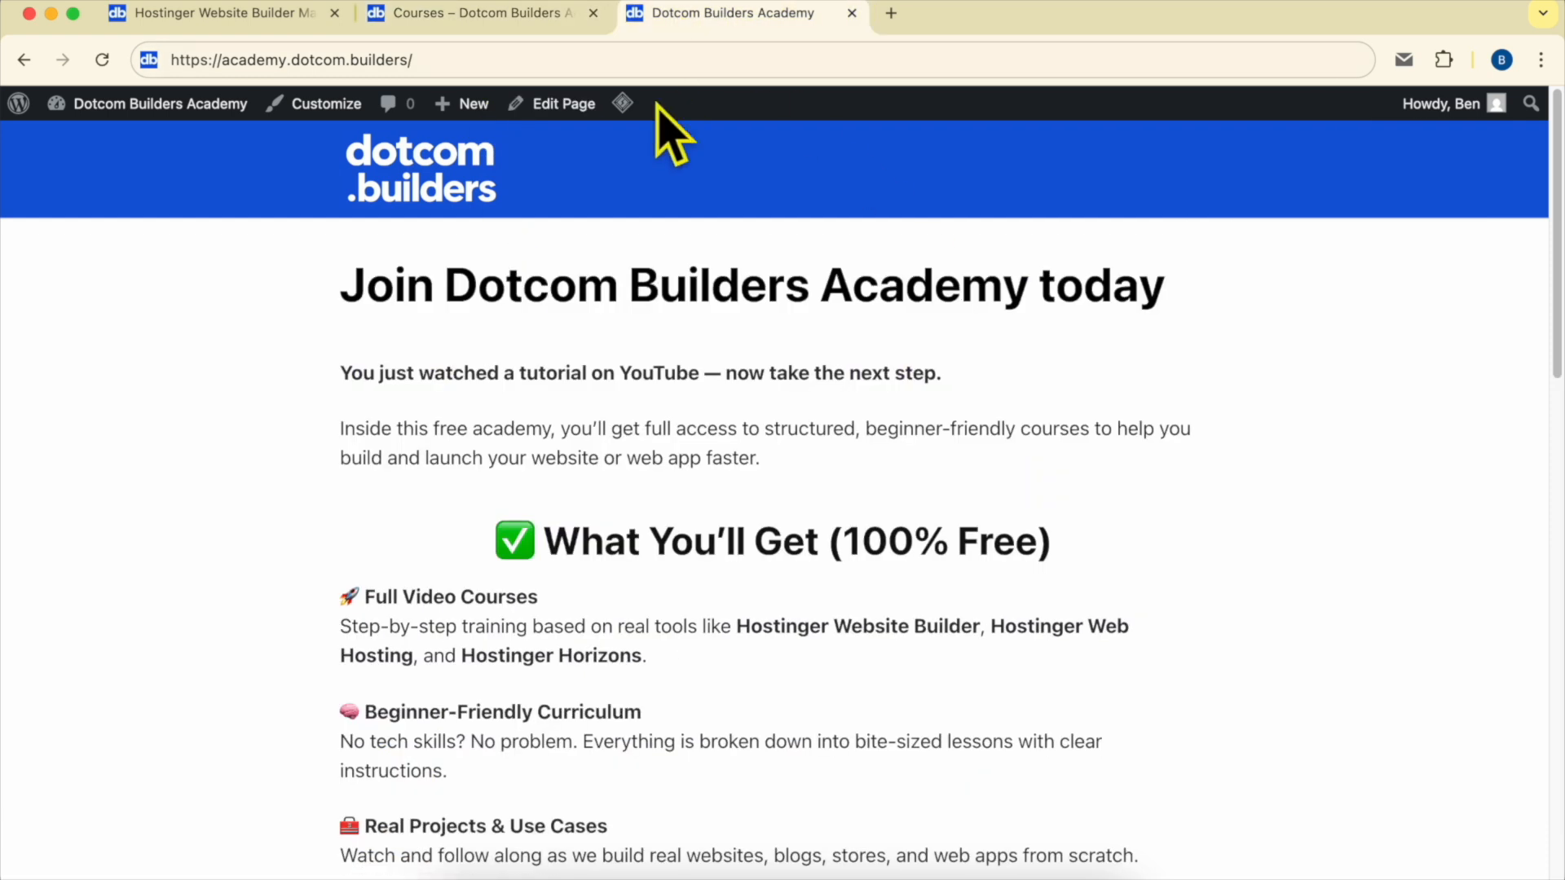
drag(200, 60, 603, 53)
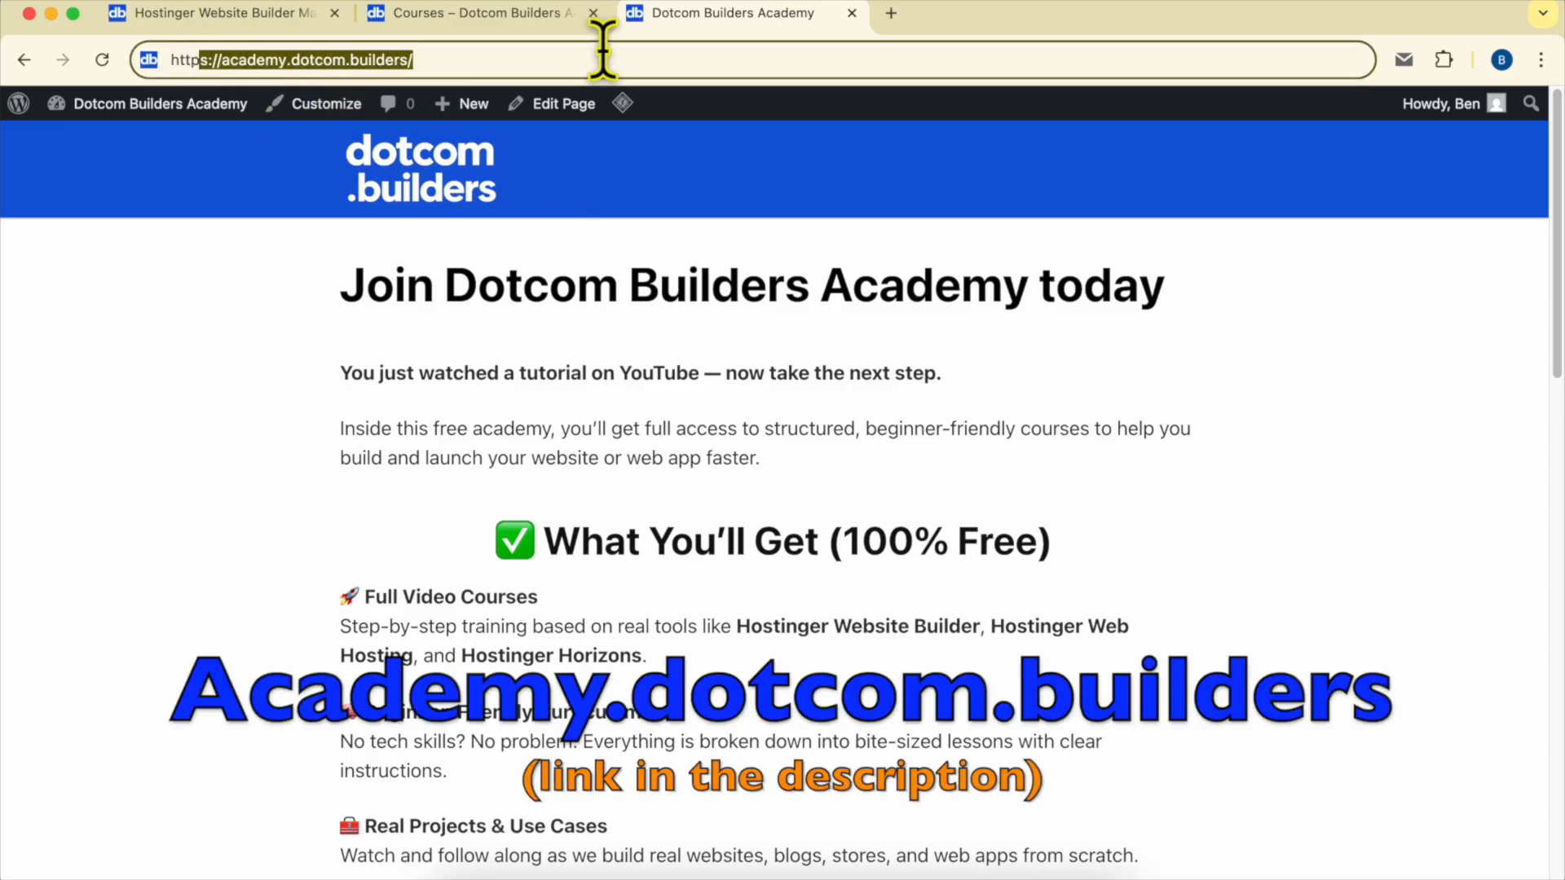
scroll(909, 412, down, 20)
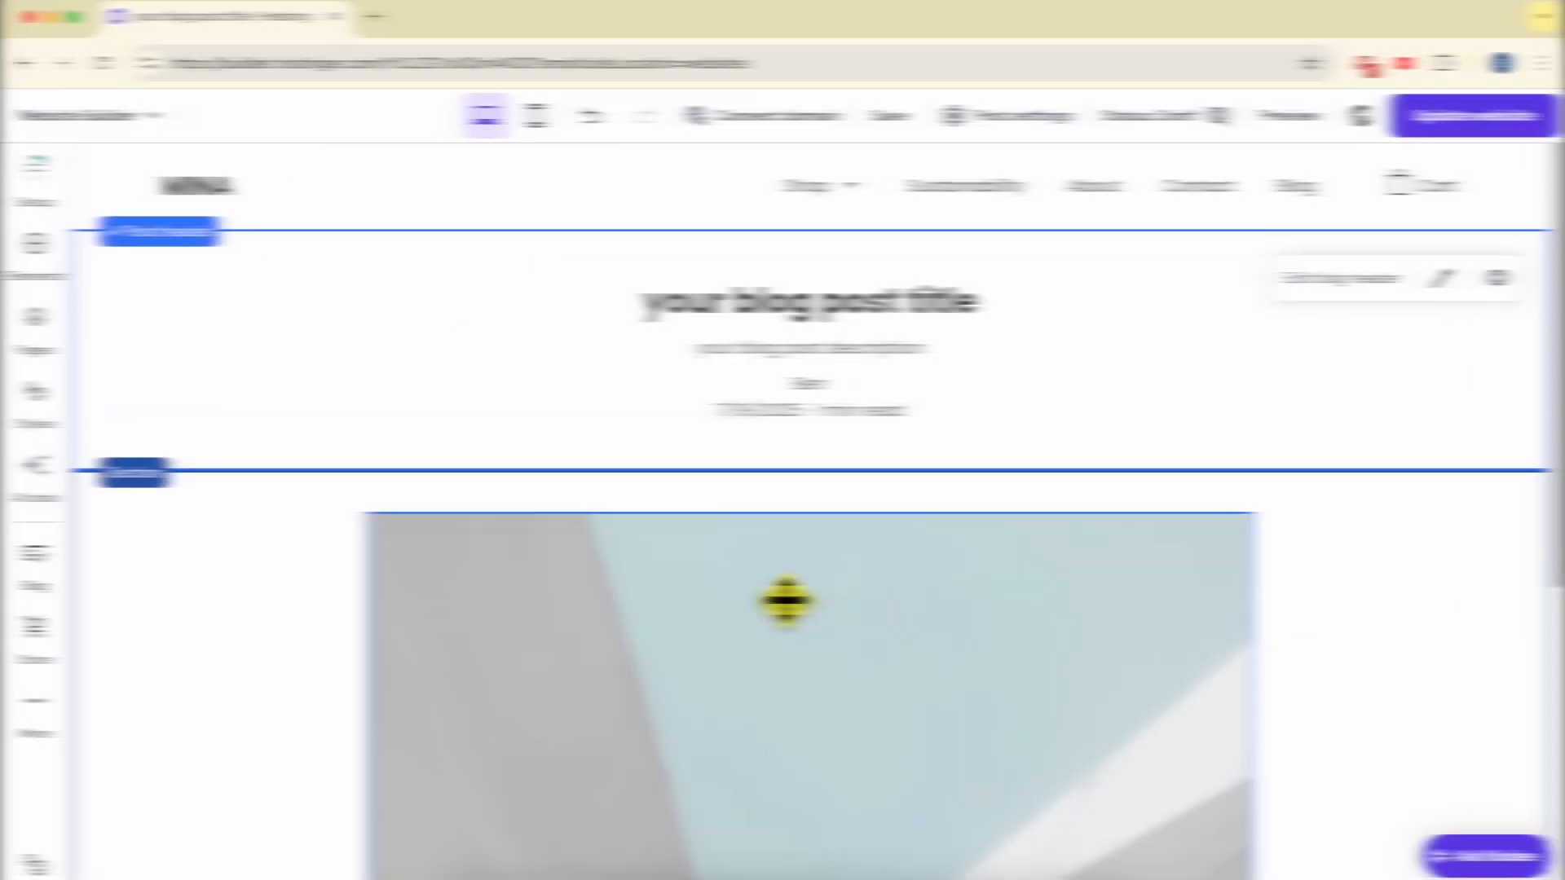
Open the blog post image's settings and look at the replacement images and upload option in the media library
scroll(797, 583, down, 4)
click(782, 447)
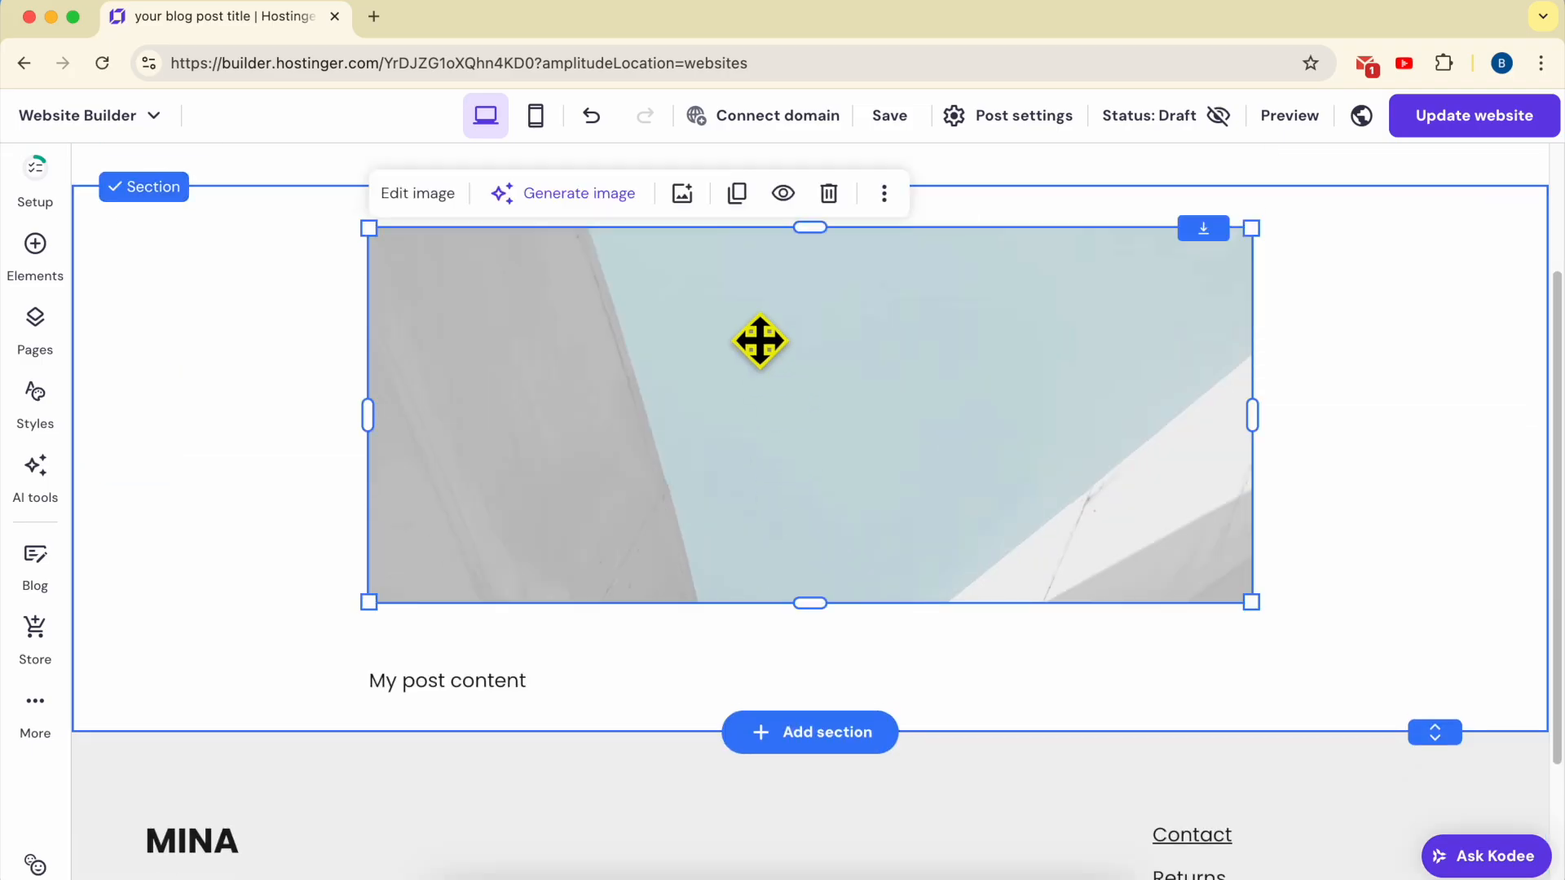
scroll(769, 364, up, 4)
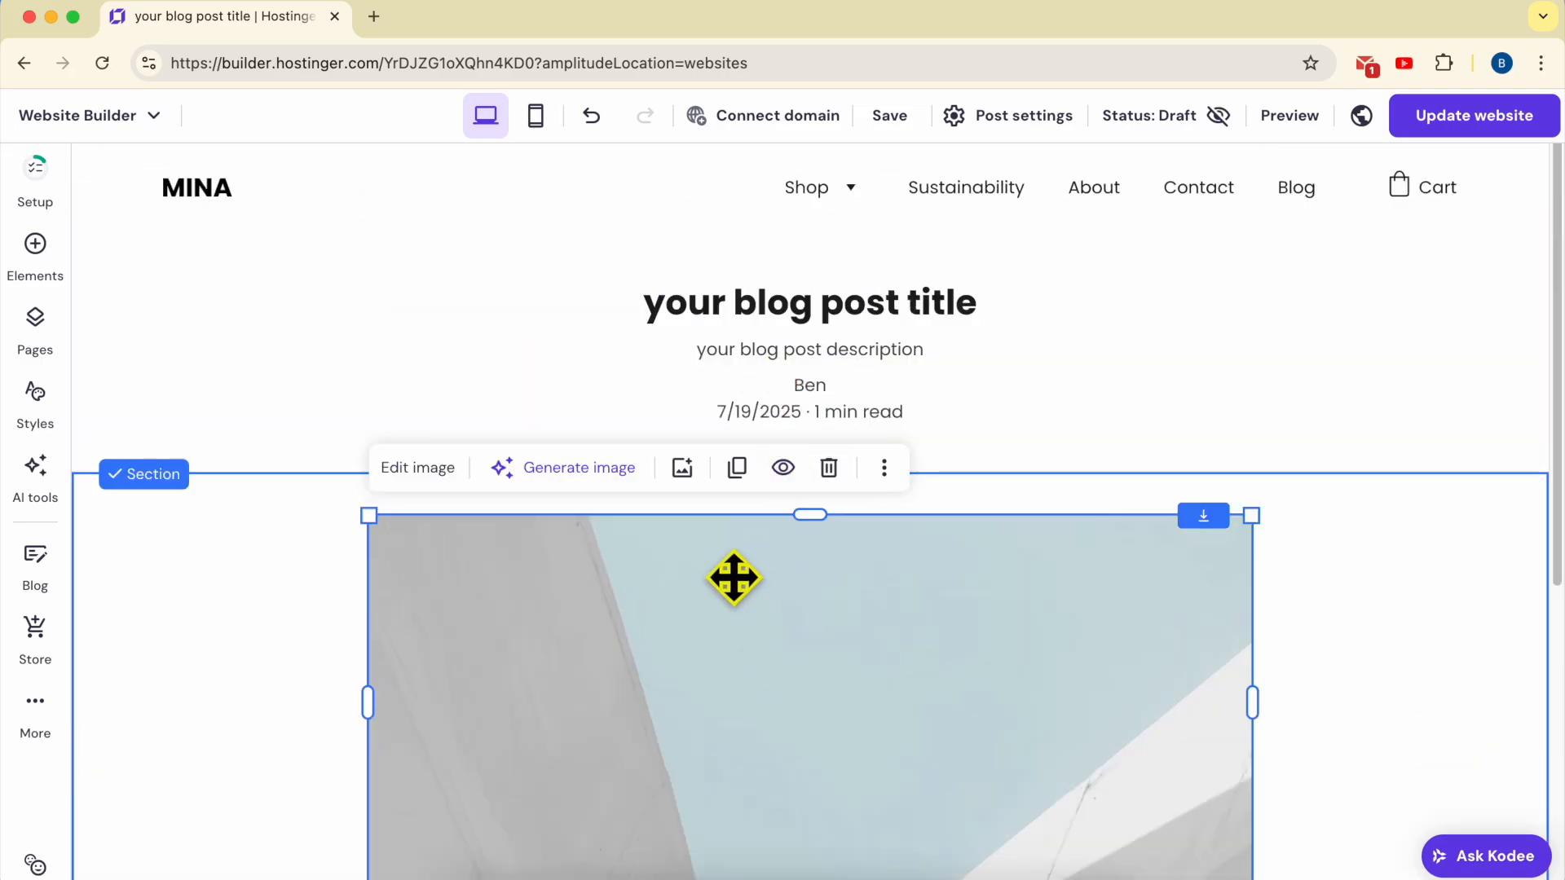
click(417, 476)
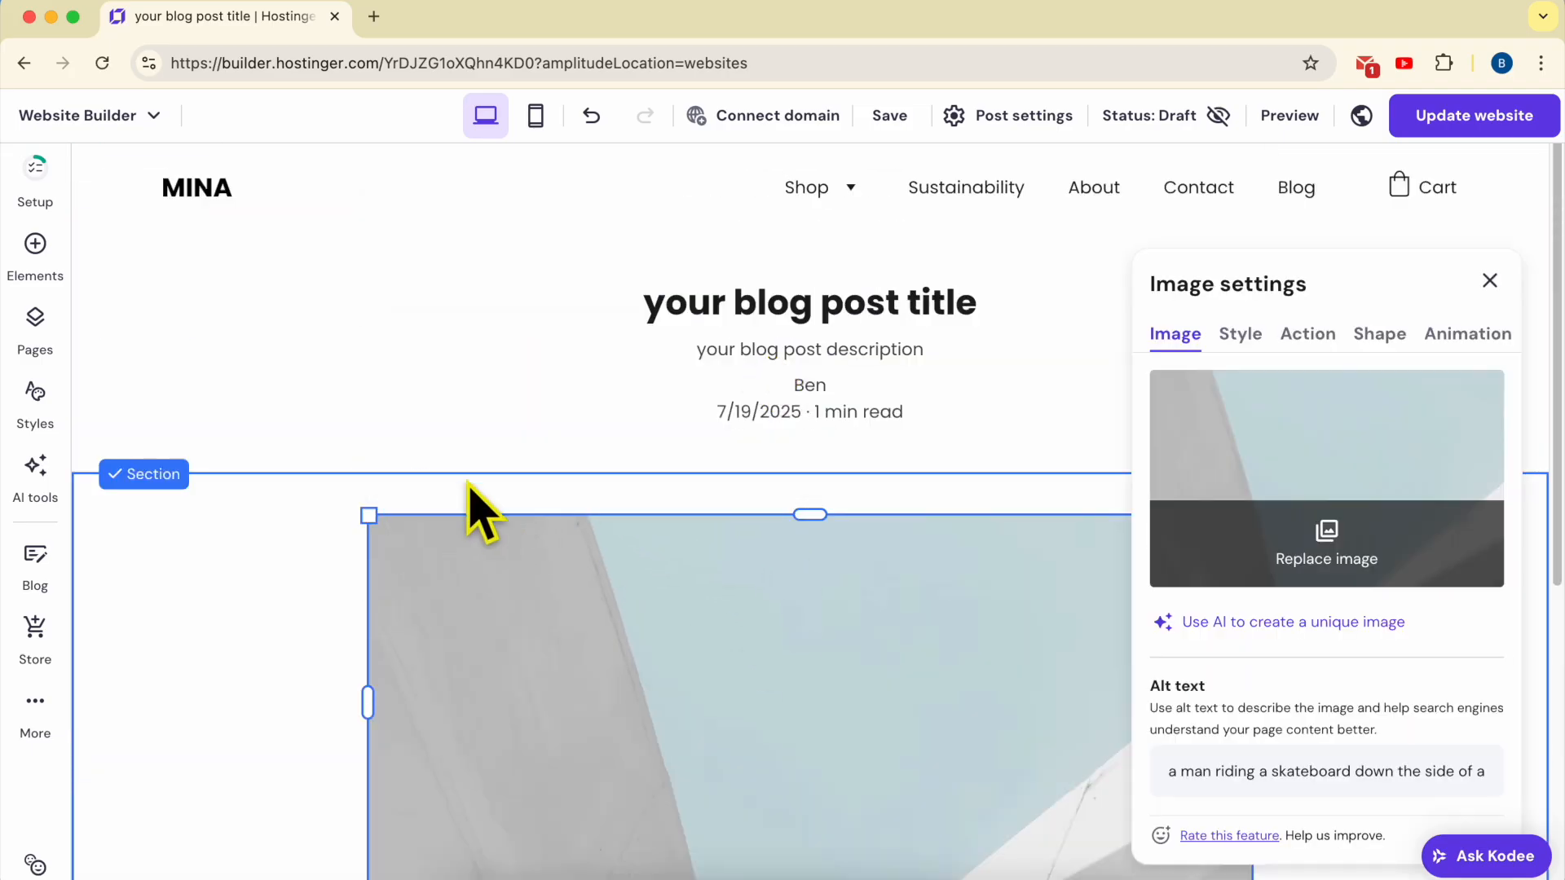
click(1014, 627)
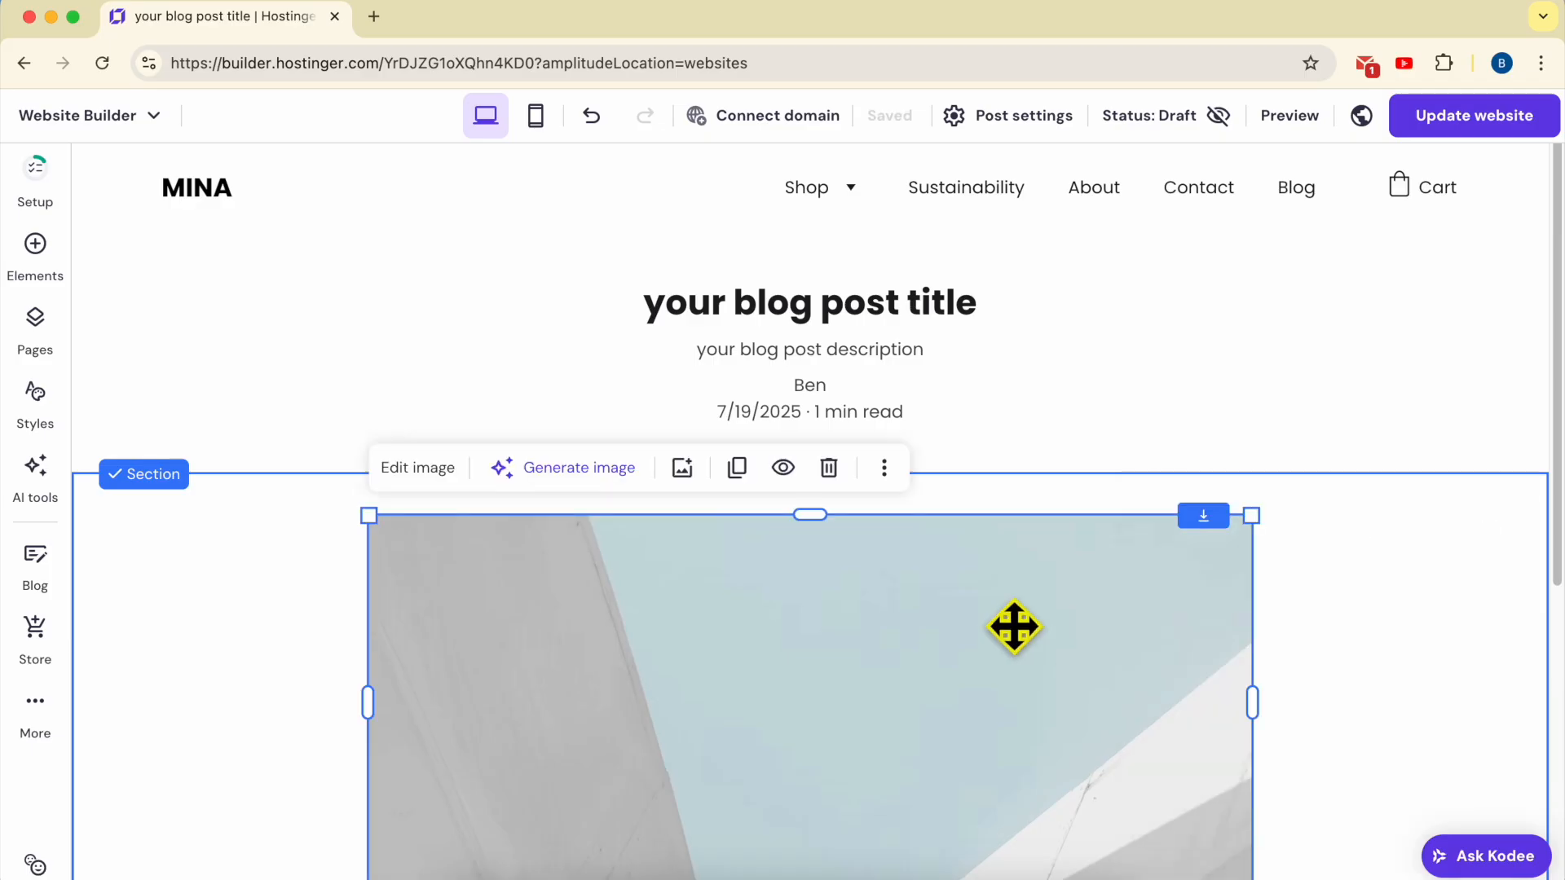
click(432, 471)
click(1252, 571)
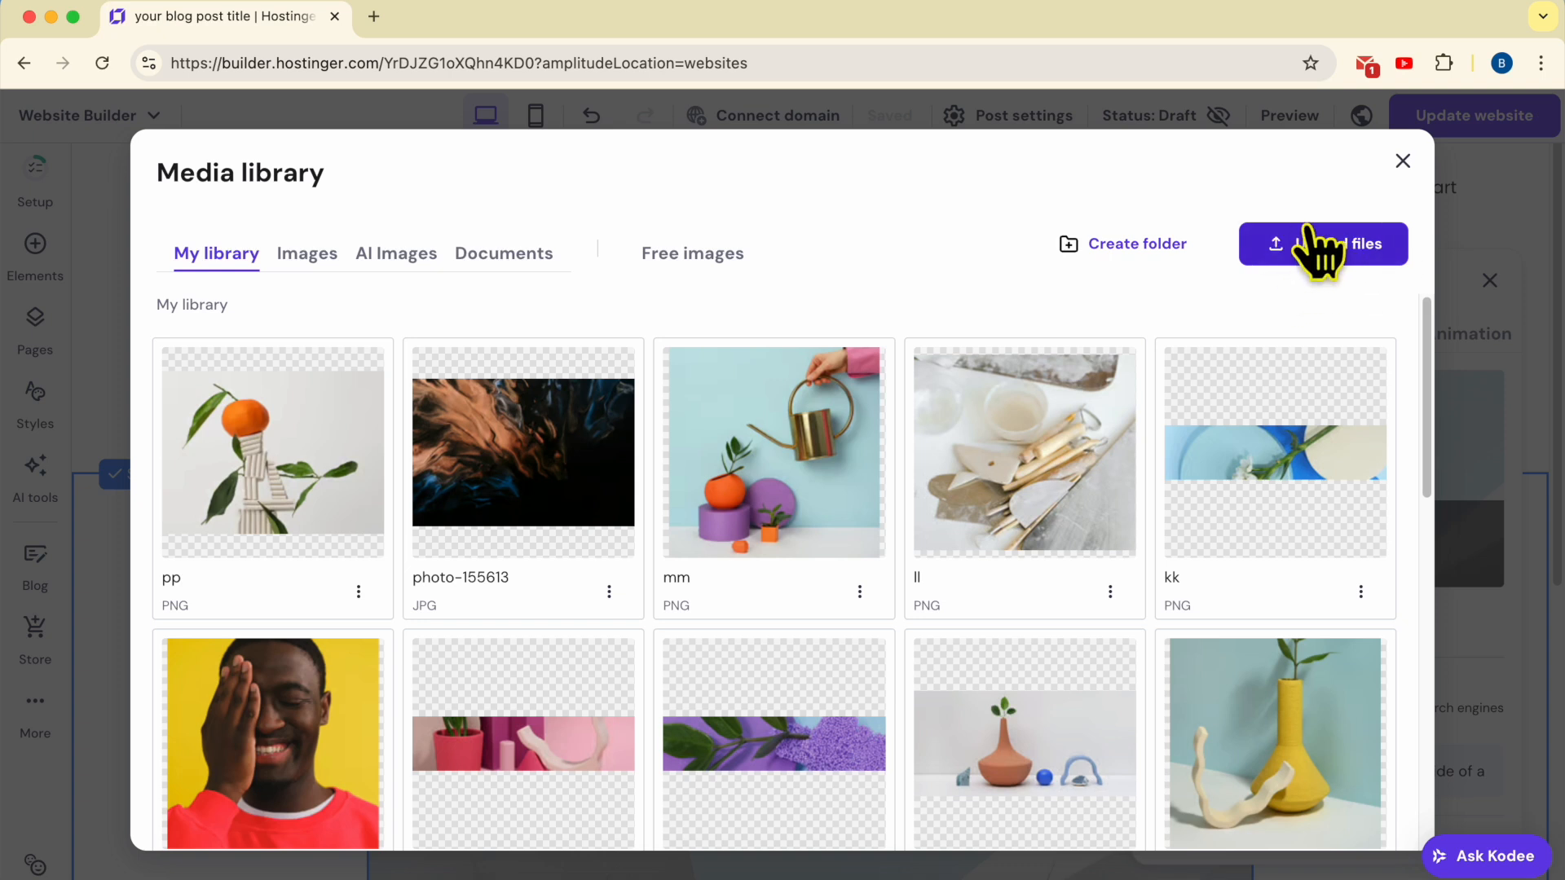
click(1403, 160)
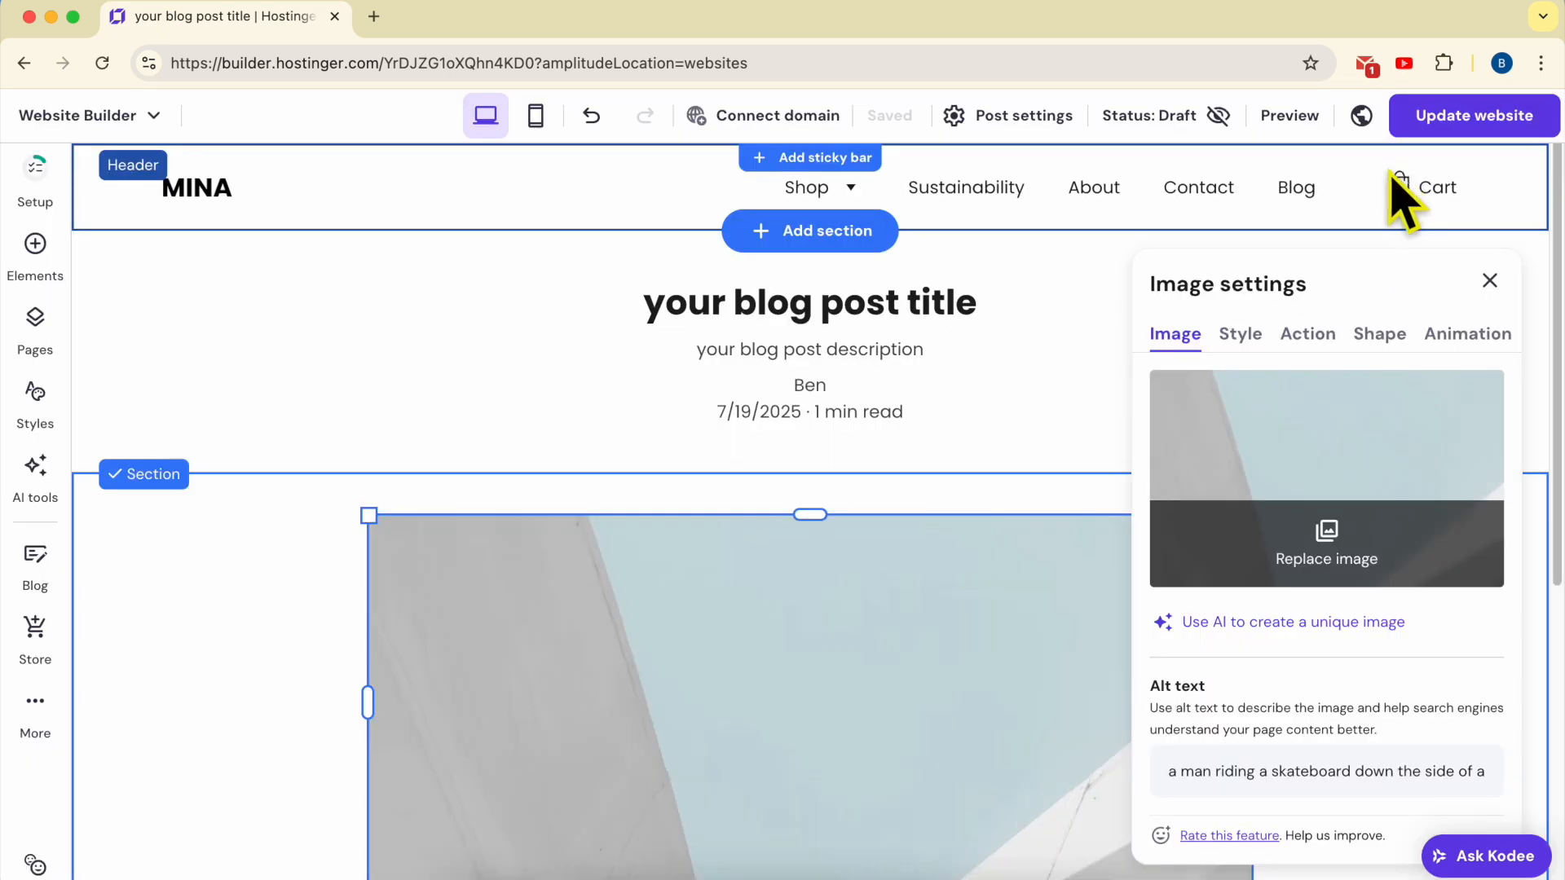
Replace the post image with the free Unsplash photo of a white SUV in the desert from the "car" results
click(1285, 541)
click(693, 255)
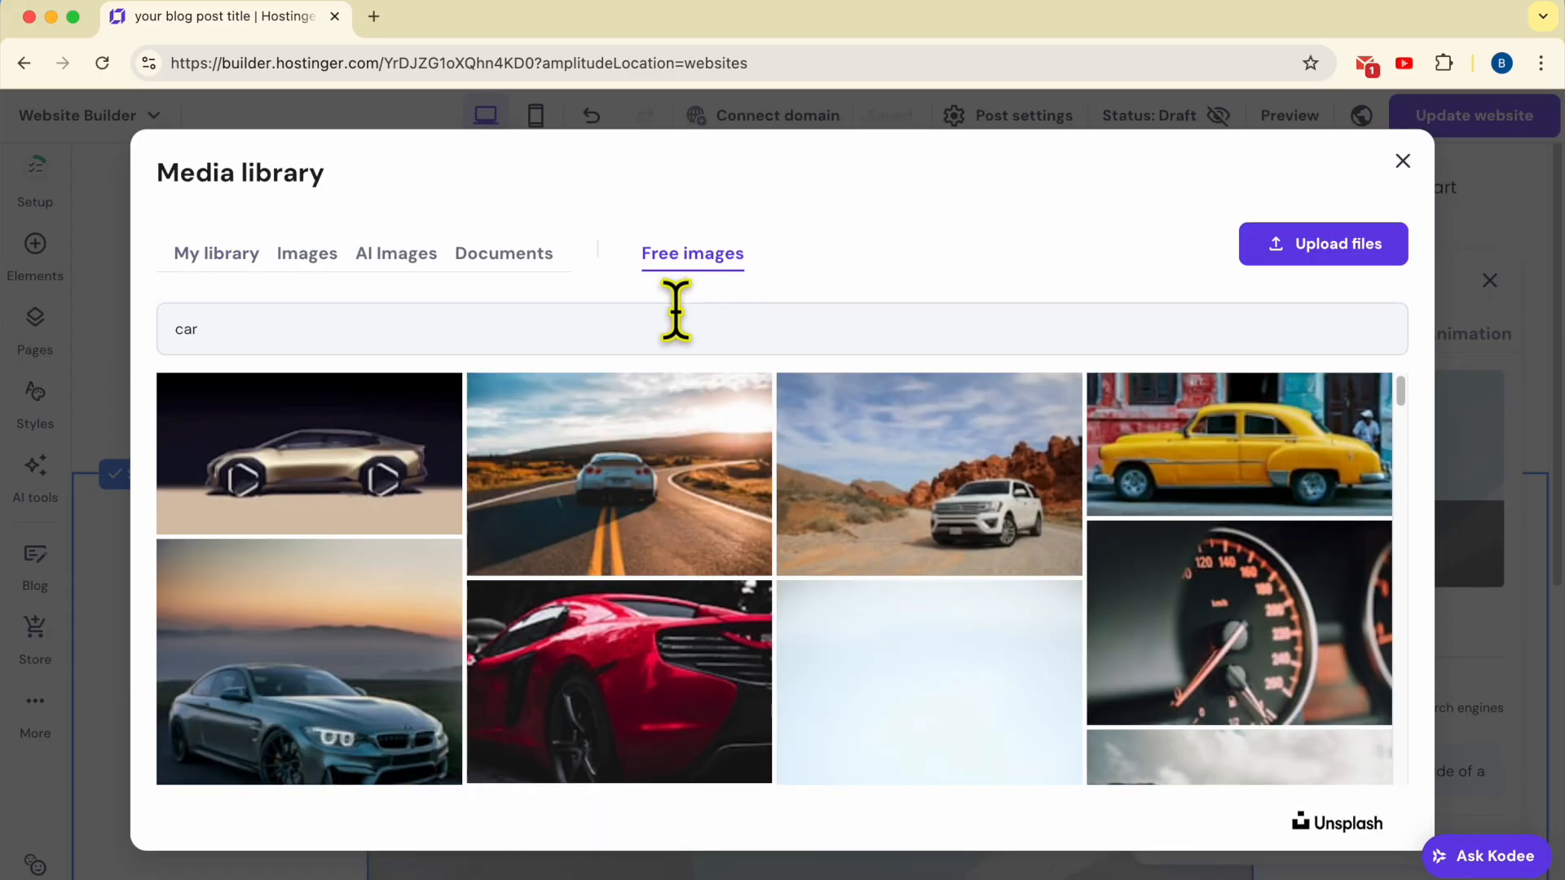
click(637, 325)
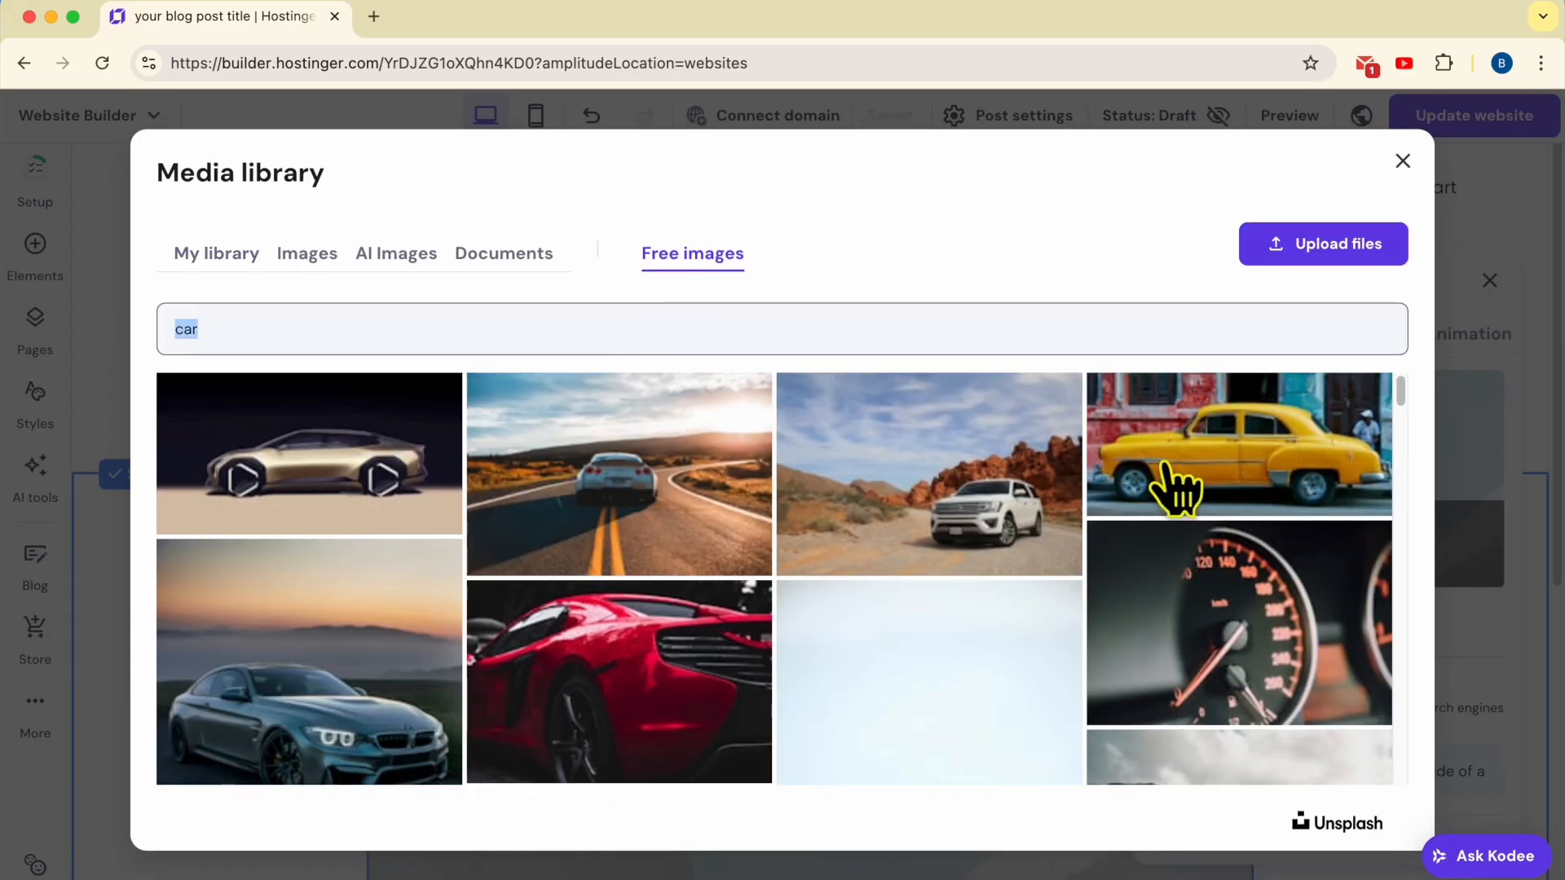
click(932, 450)
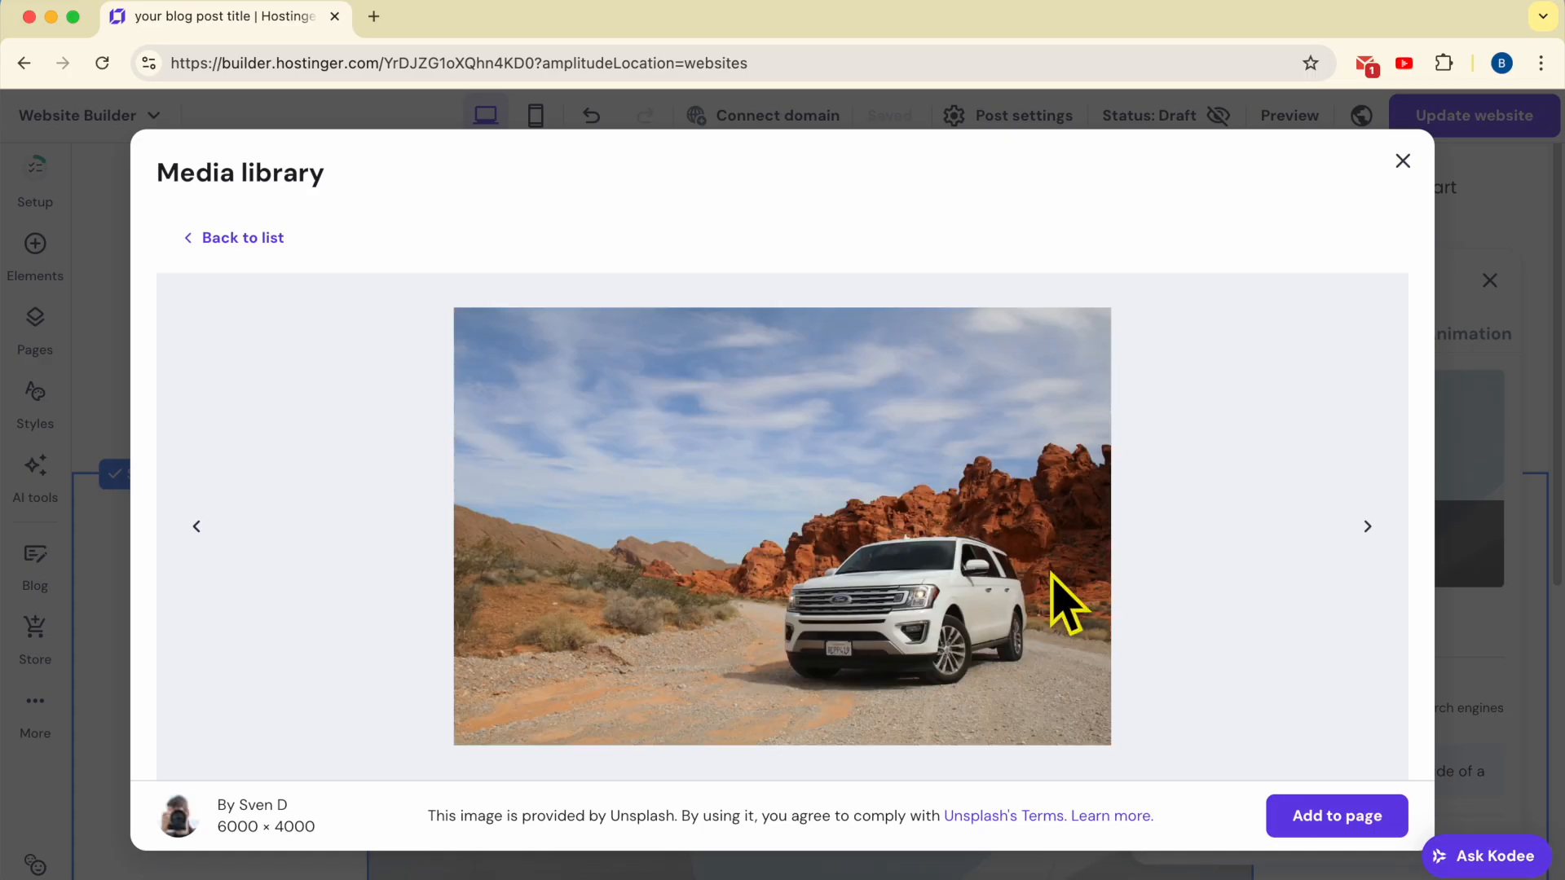
click(1345, 815)
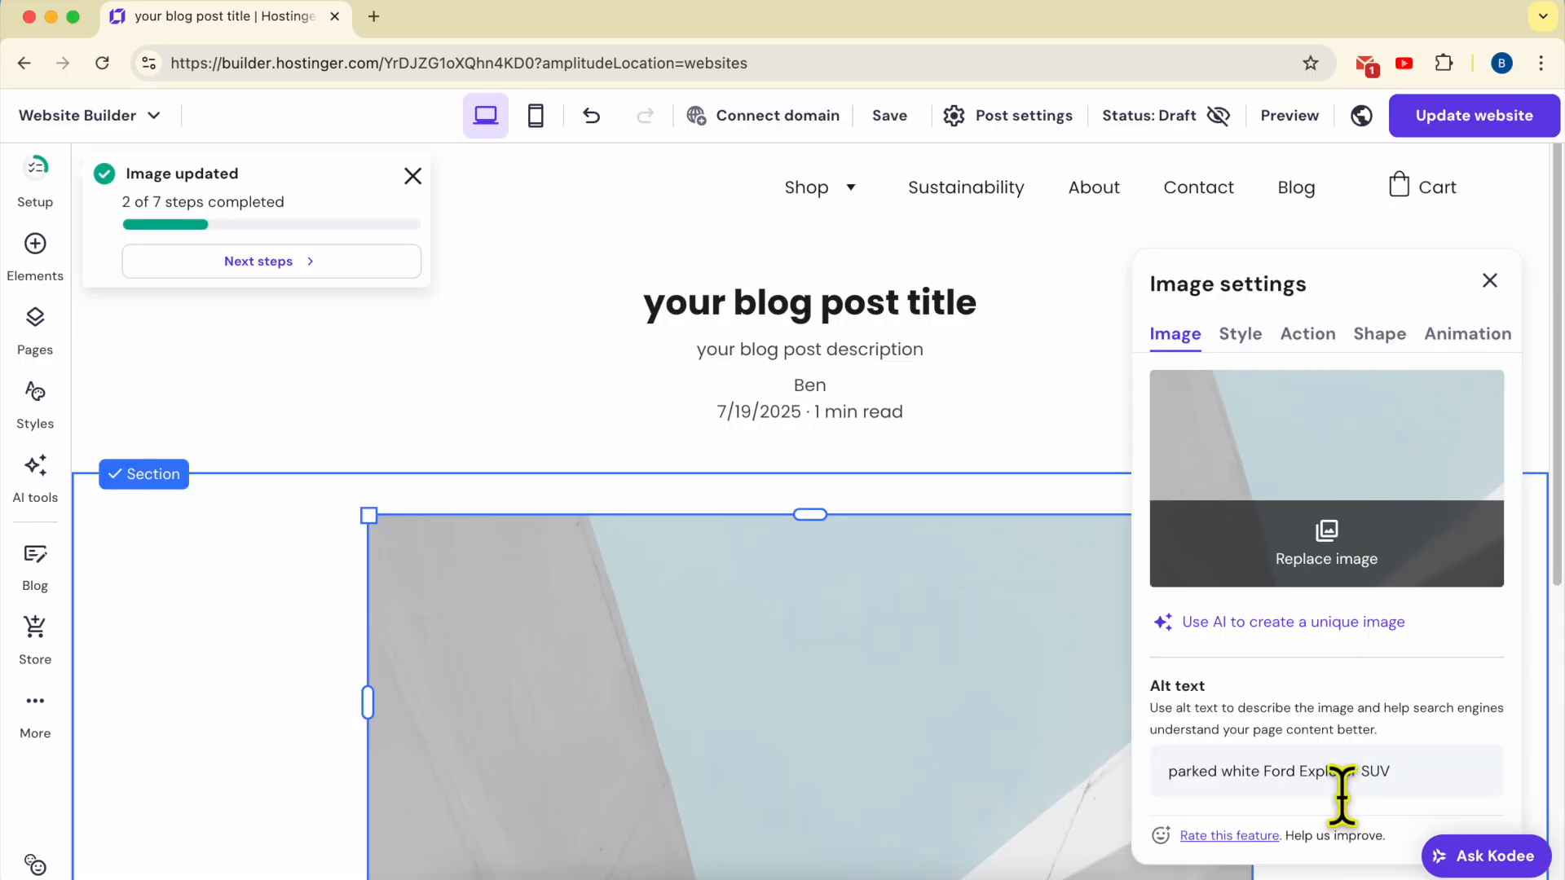
scroll(978, 528, down, 3)
scroll(979, 531, down, 2)
click(844, 612)
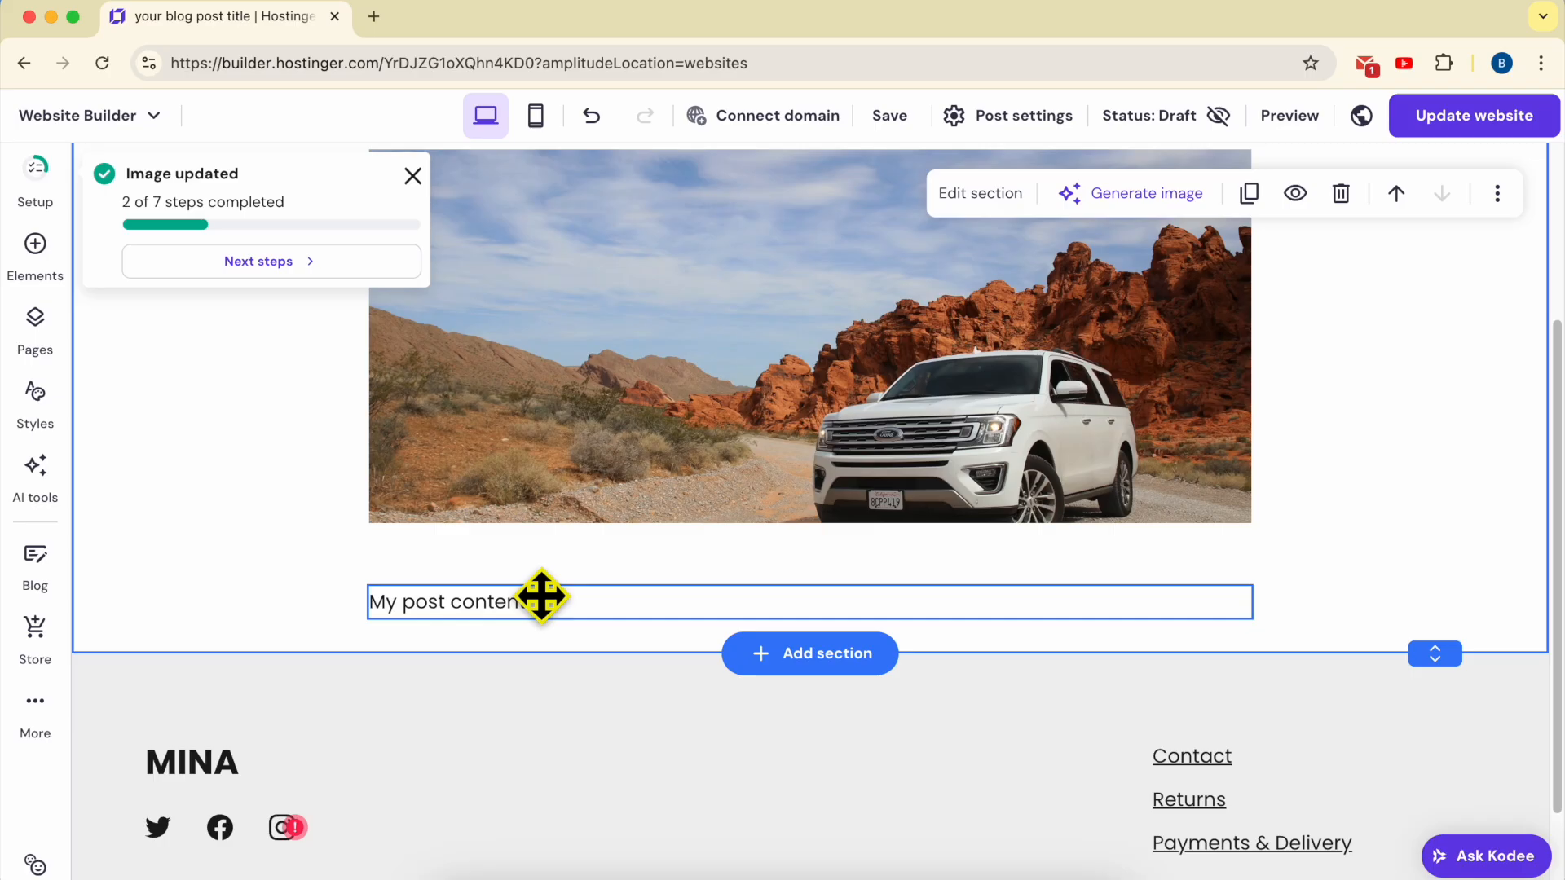
Extend the "My post content" text with many blank lines and filler lines such as "ddd" and "d"
click(579, 598)
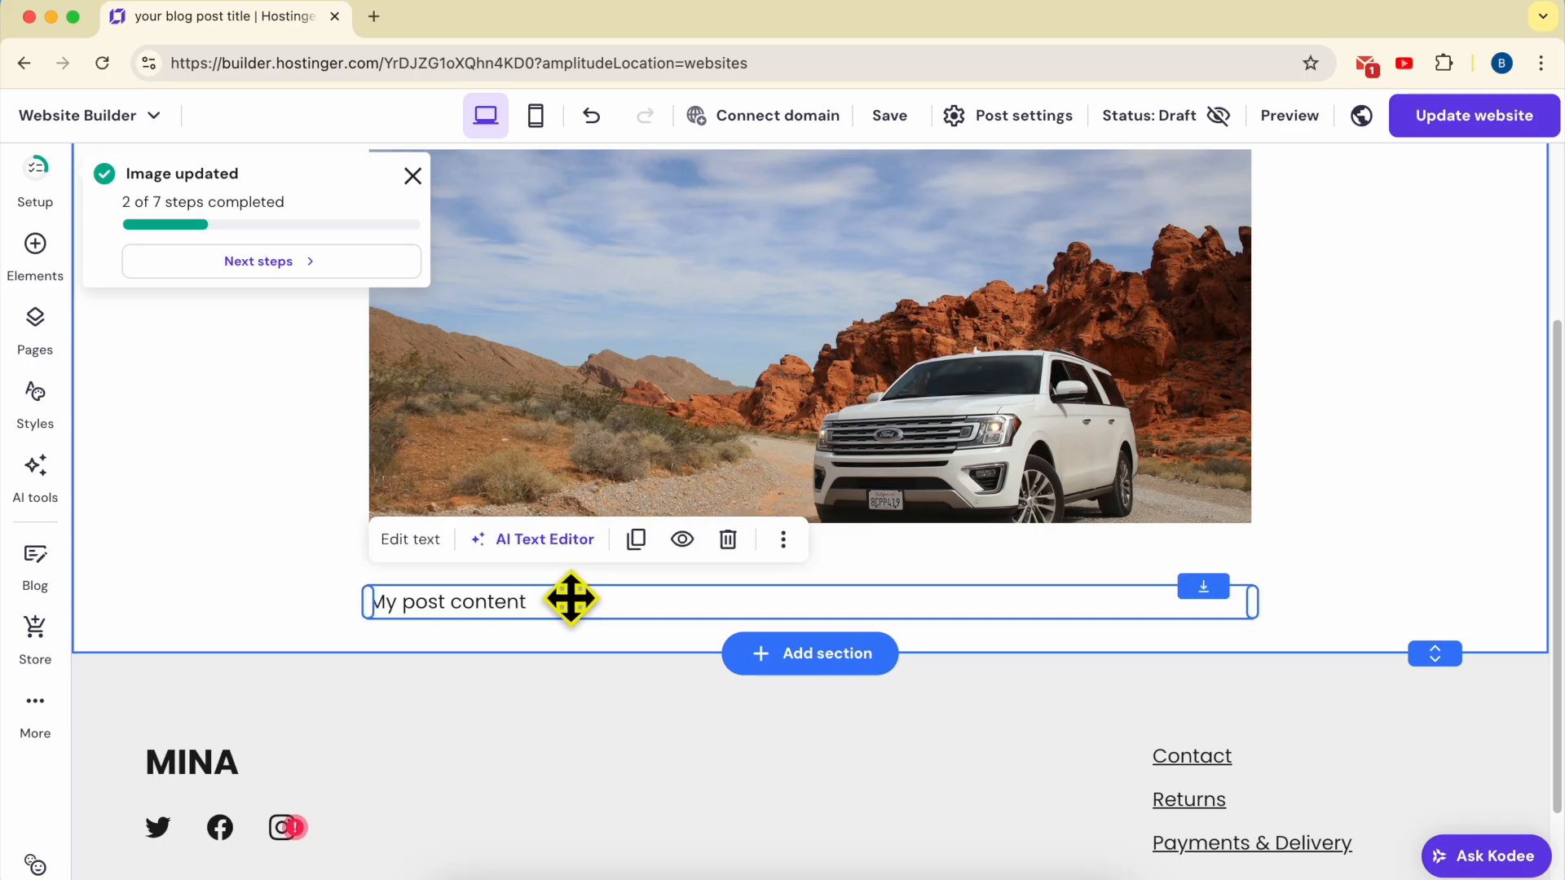
click(573, 601)
click(585, 599)
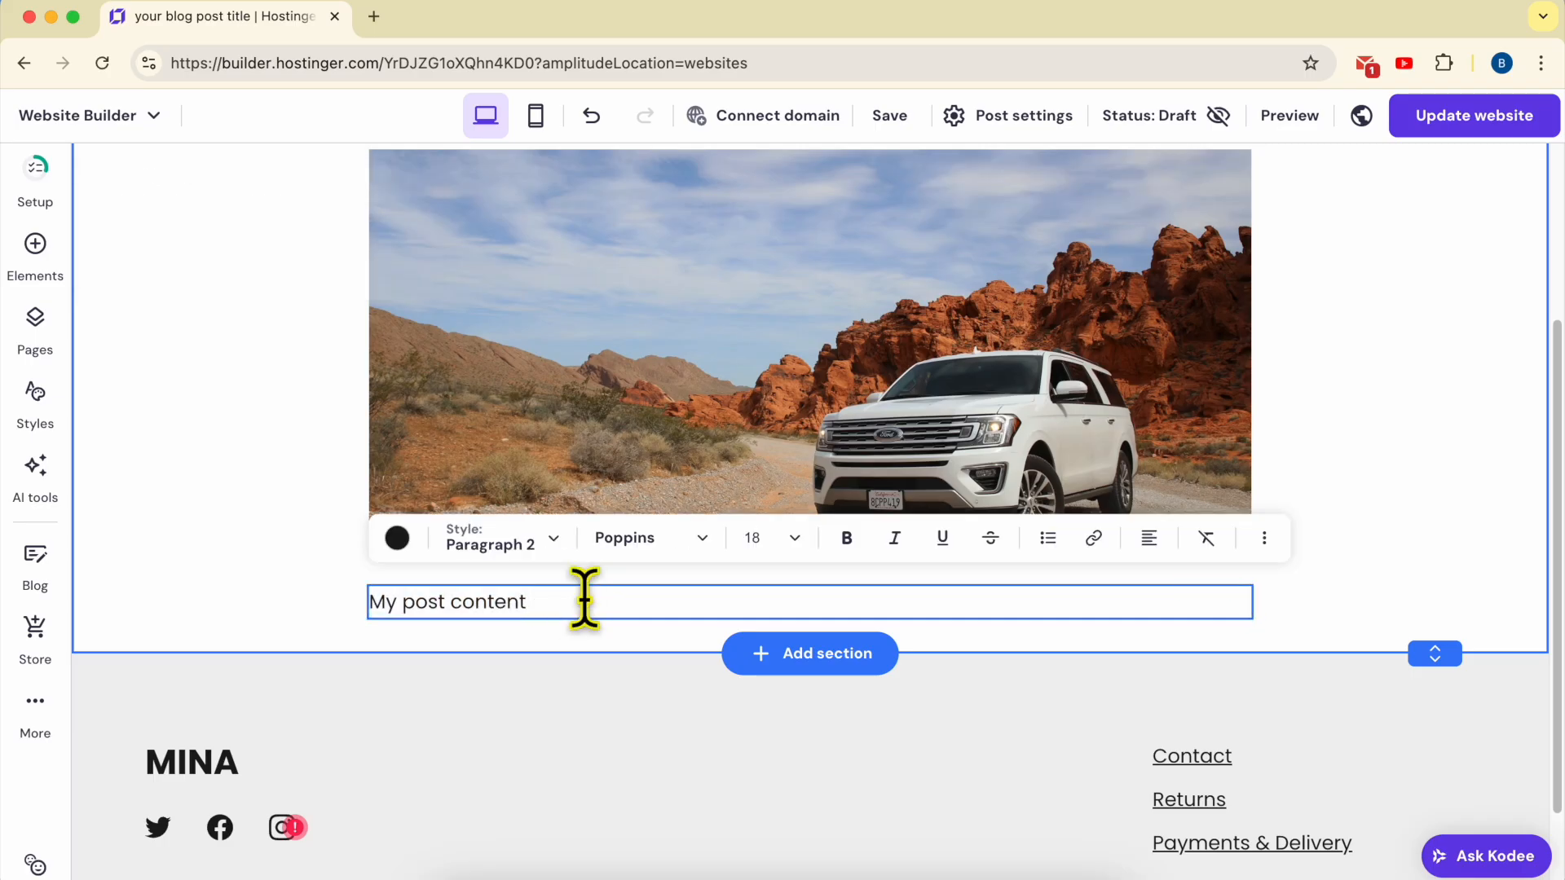
key(Return)
key(Return)
key(Return)
key(Return)
key(Return)
key(Return)
key(Return)
key(Return)
key(Return)
key(Return)
key(Return)
key(Return)
key(Return)
key(Return)
key(Return)
key(Return)
key(Return)
key(Return)
key(Return)
key(Return)
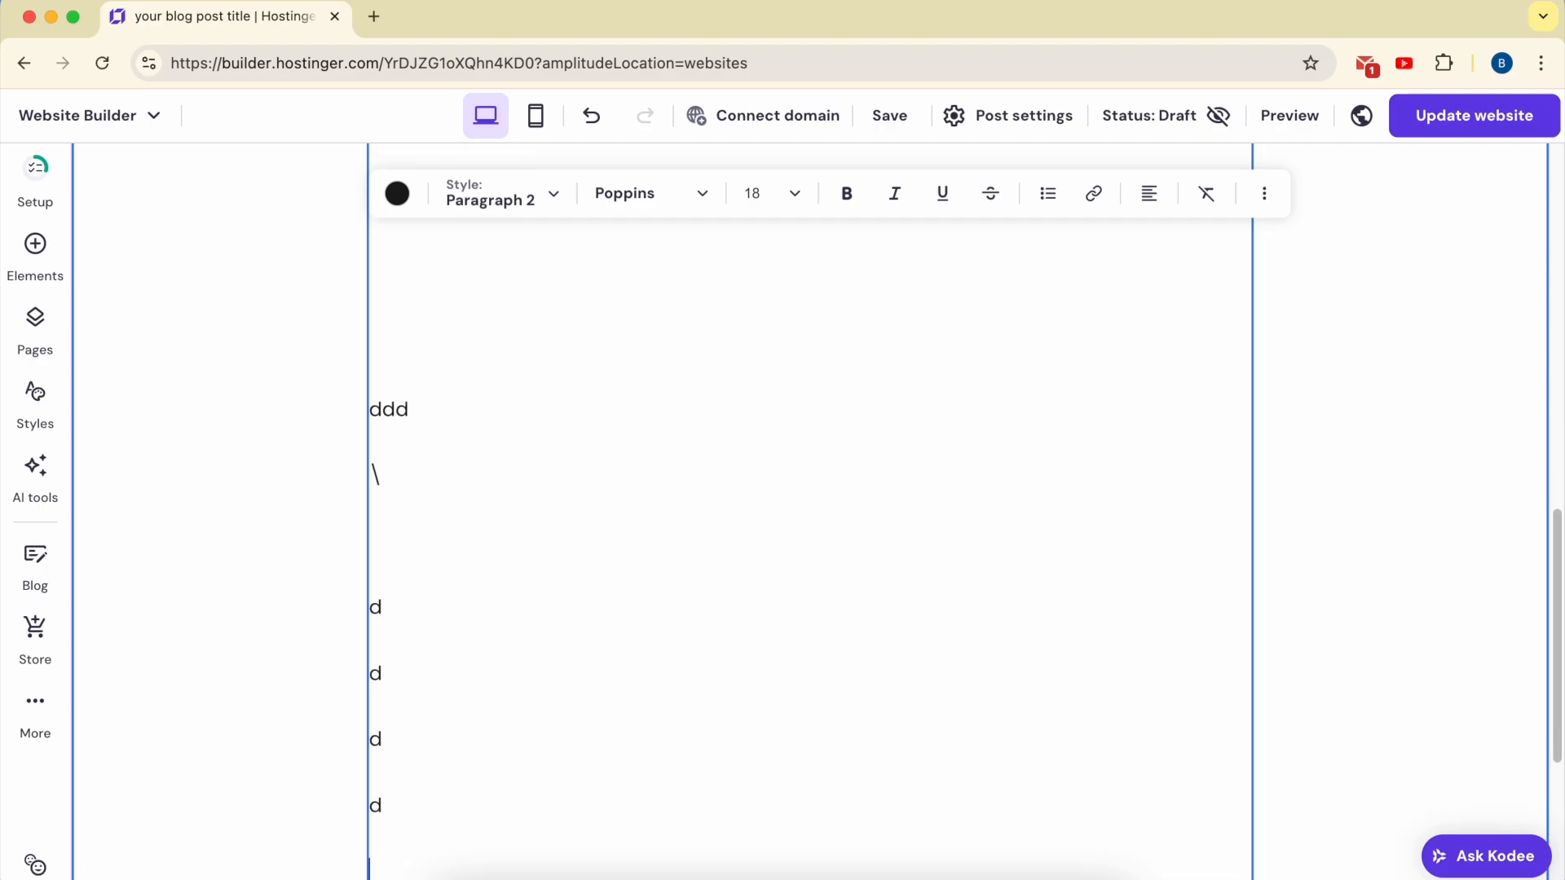
Stretch the post content section downward to make empty space below the text
scroll(957, 489, down, 3)
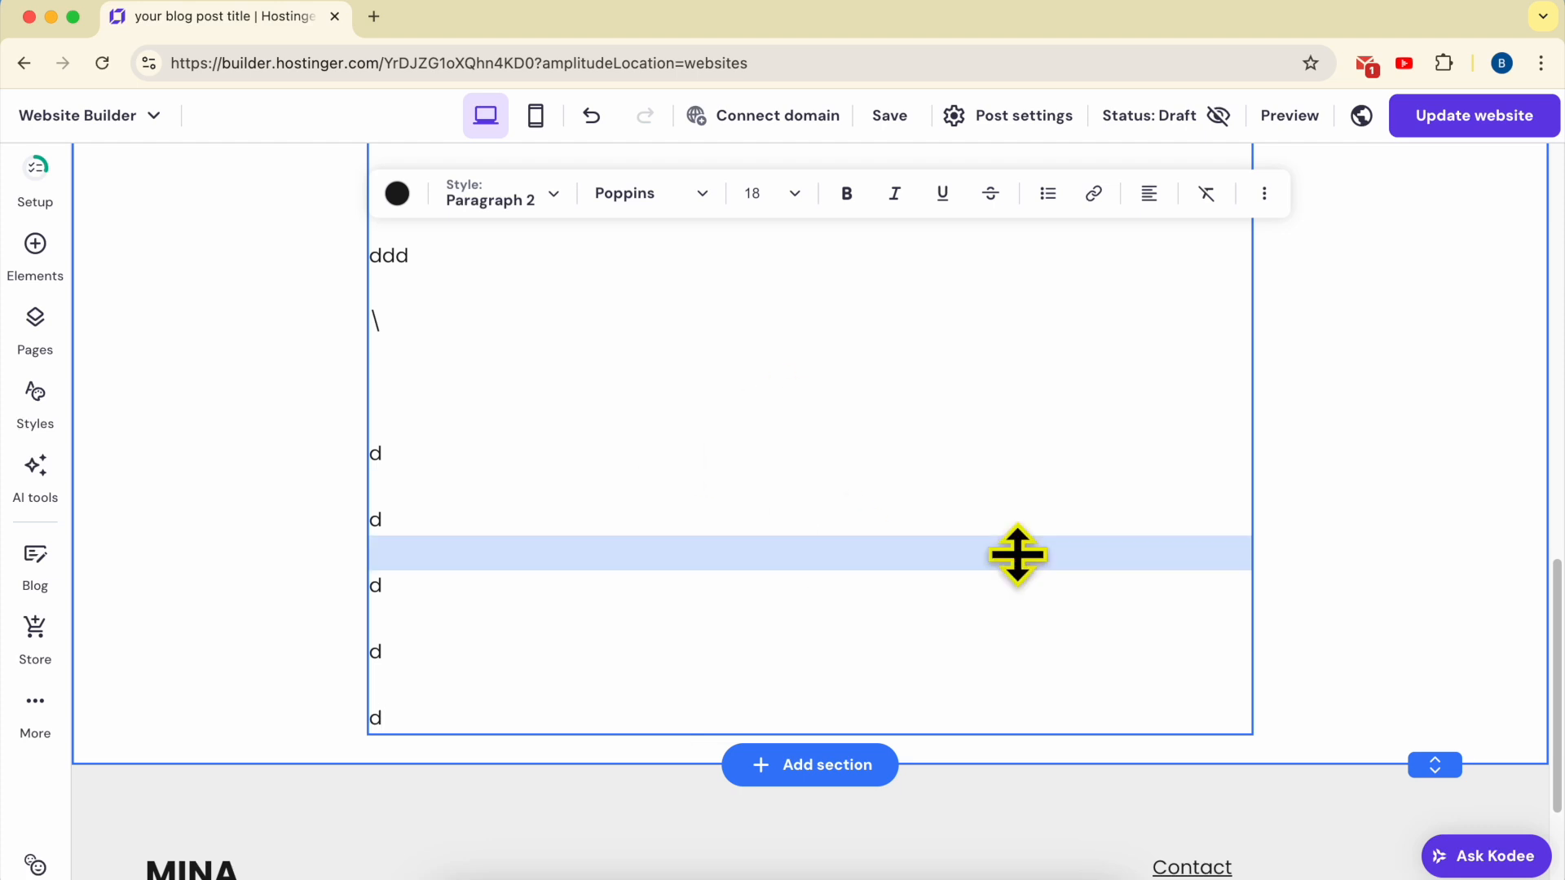
scroll(1451, 570, down, 4)
drag(1432, 526, 1435, 874)
scroll(1492, 652, down, 6)
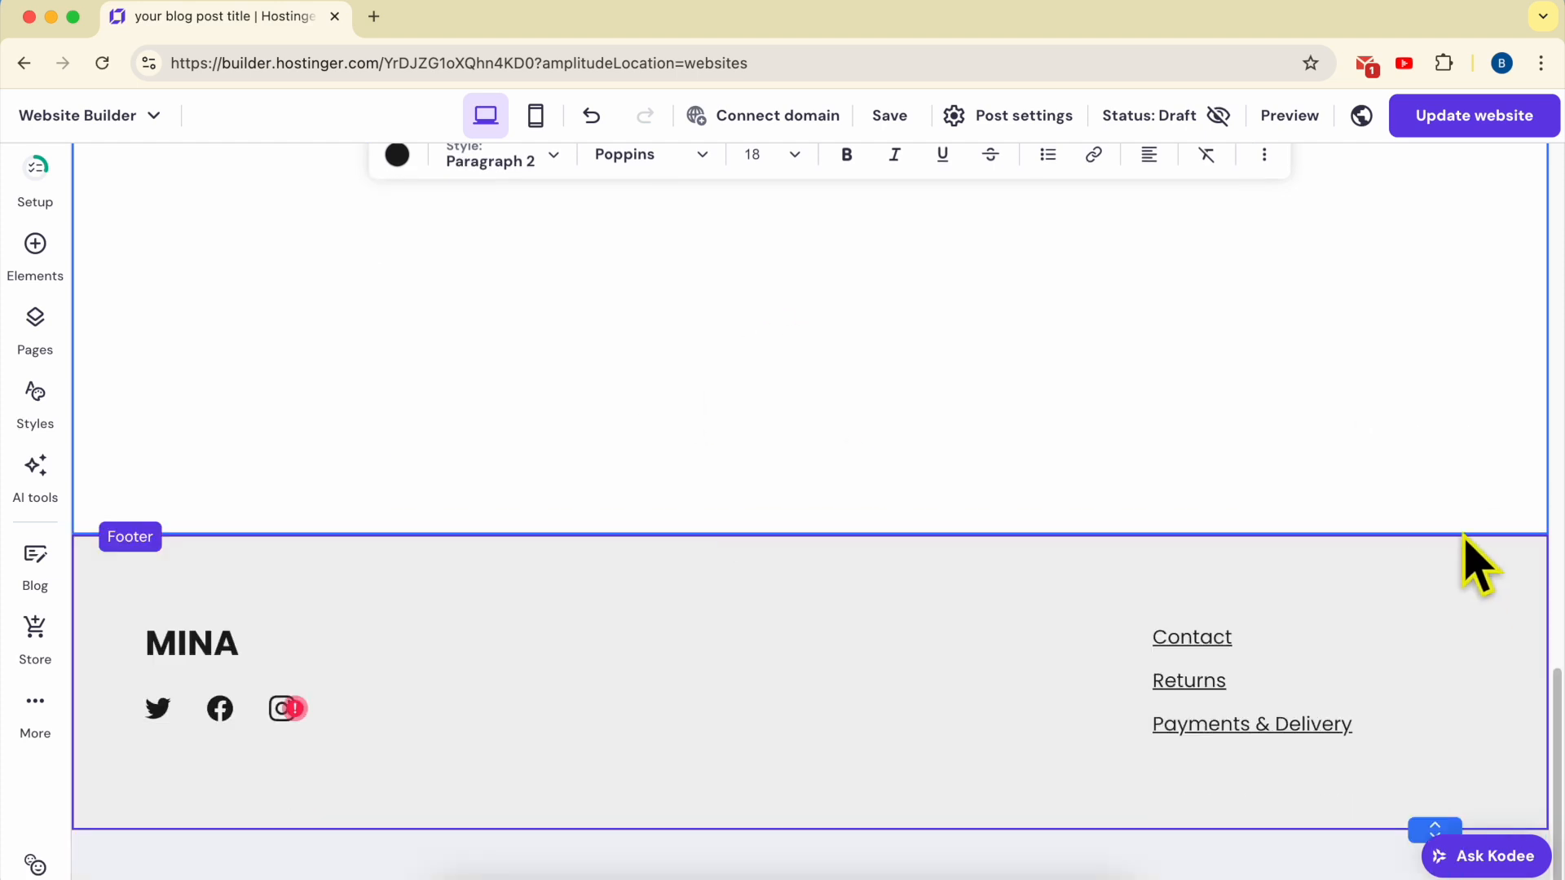
drag(1439, 531, 1438, 734)
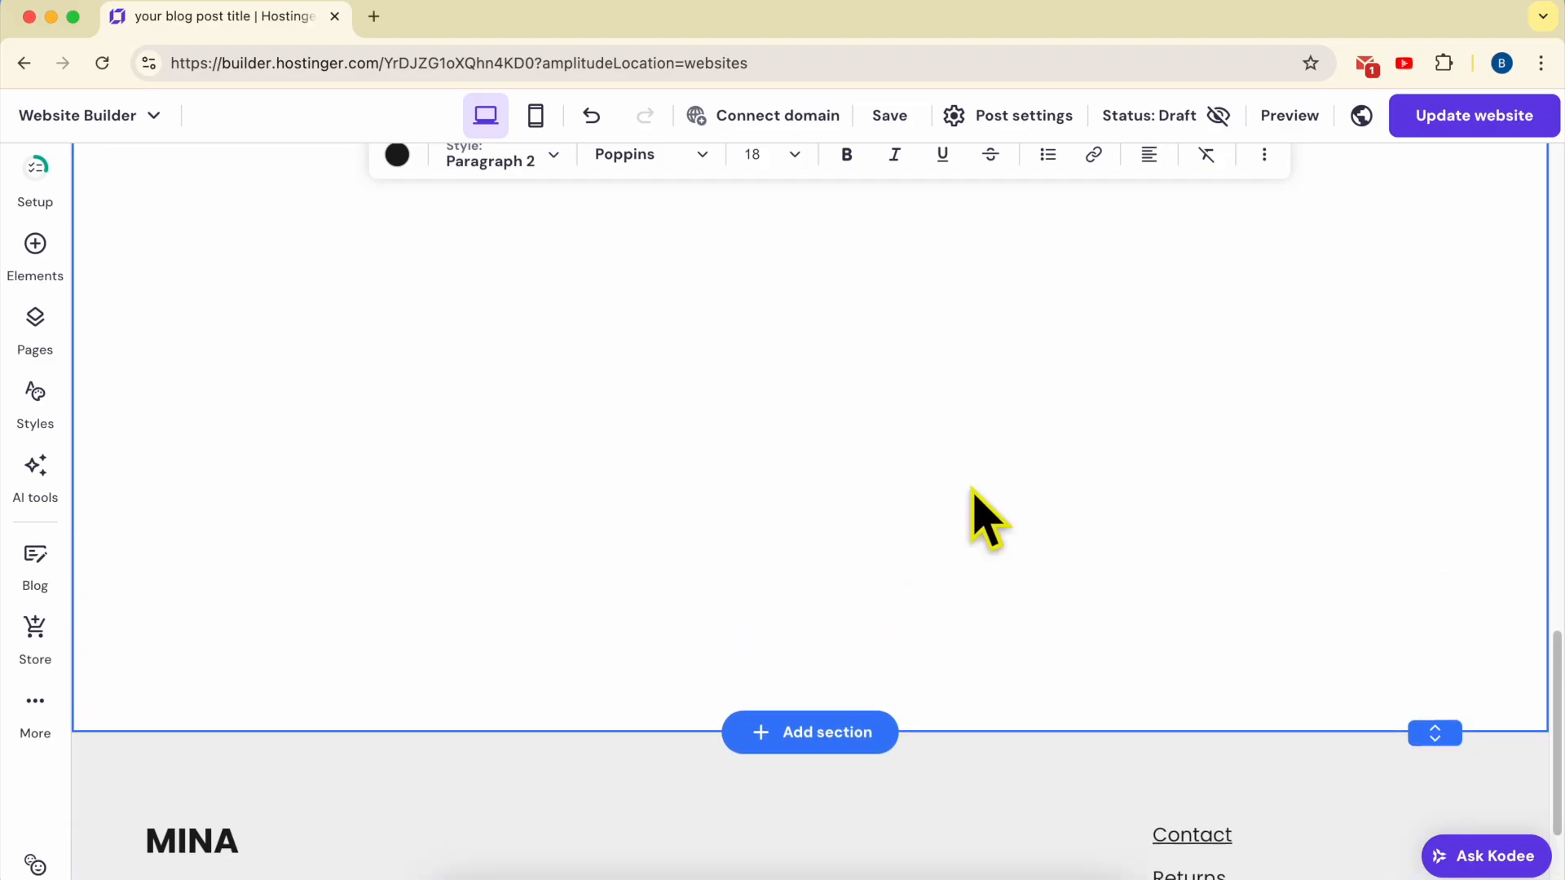
Add an image element to the post content section and position it directly below the last line of text
click(36, 243)
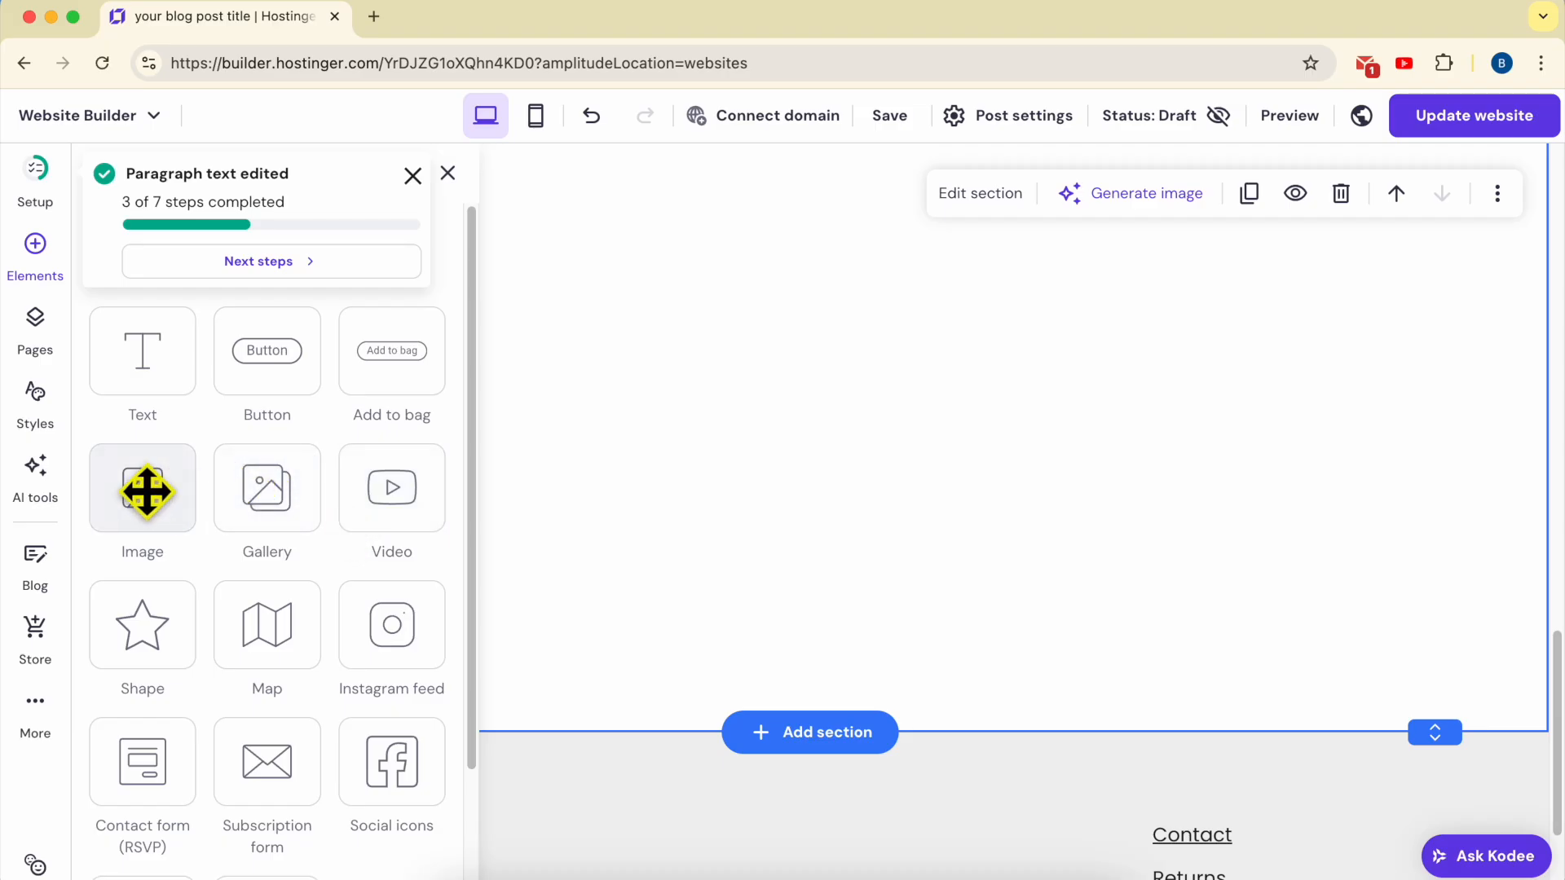
drag(142, 488, 1014, 604)
drag(881, 642, 759, 323)
scroll(842, 506, up, 1)
drag(842, 506, 734, 702)
click(398, 644)
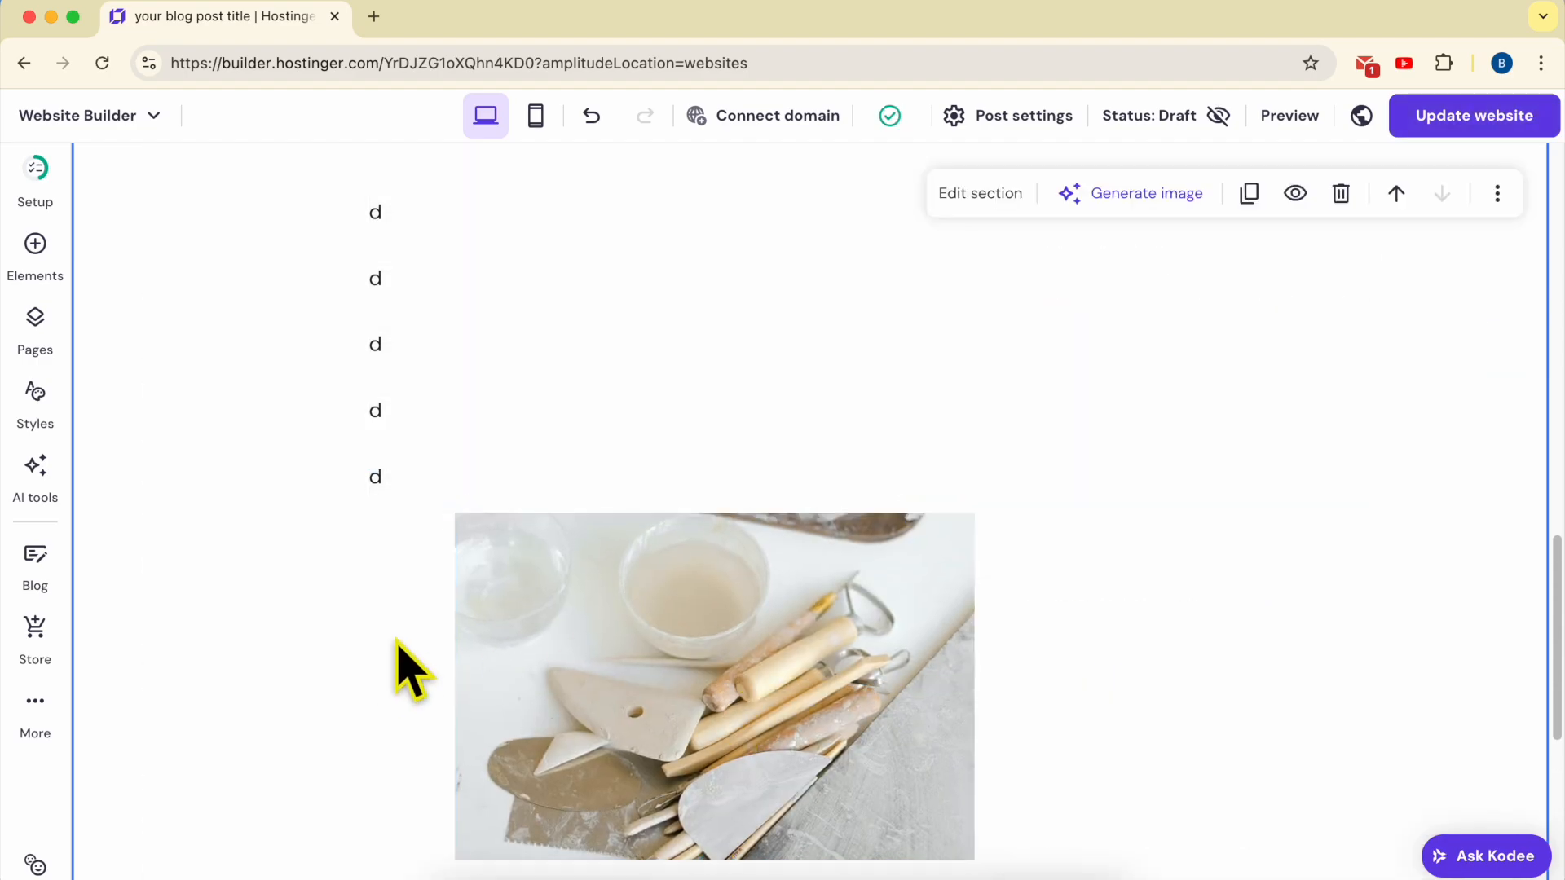
Add a text element below the pottery tools image in the post content section
scroll(670, 531, down, 5)
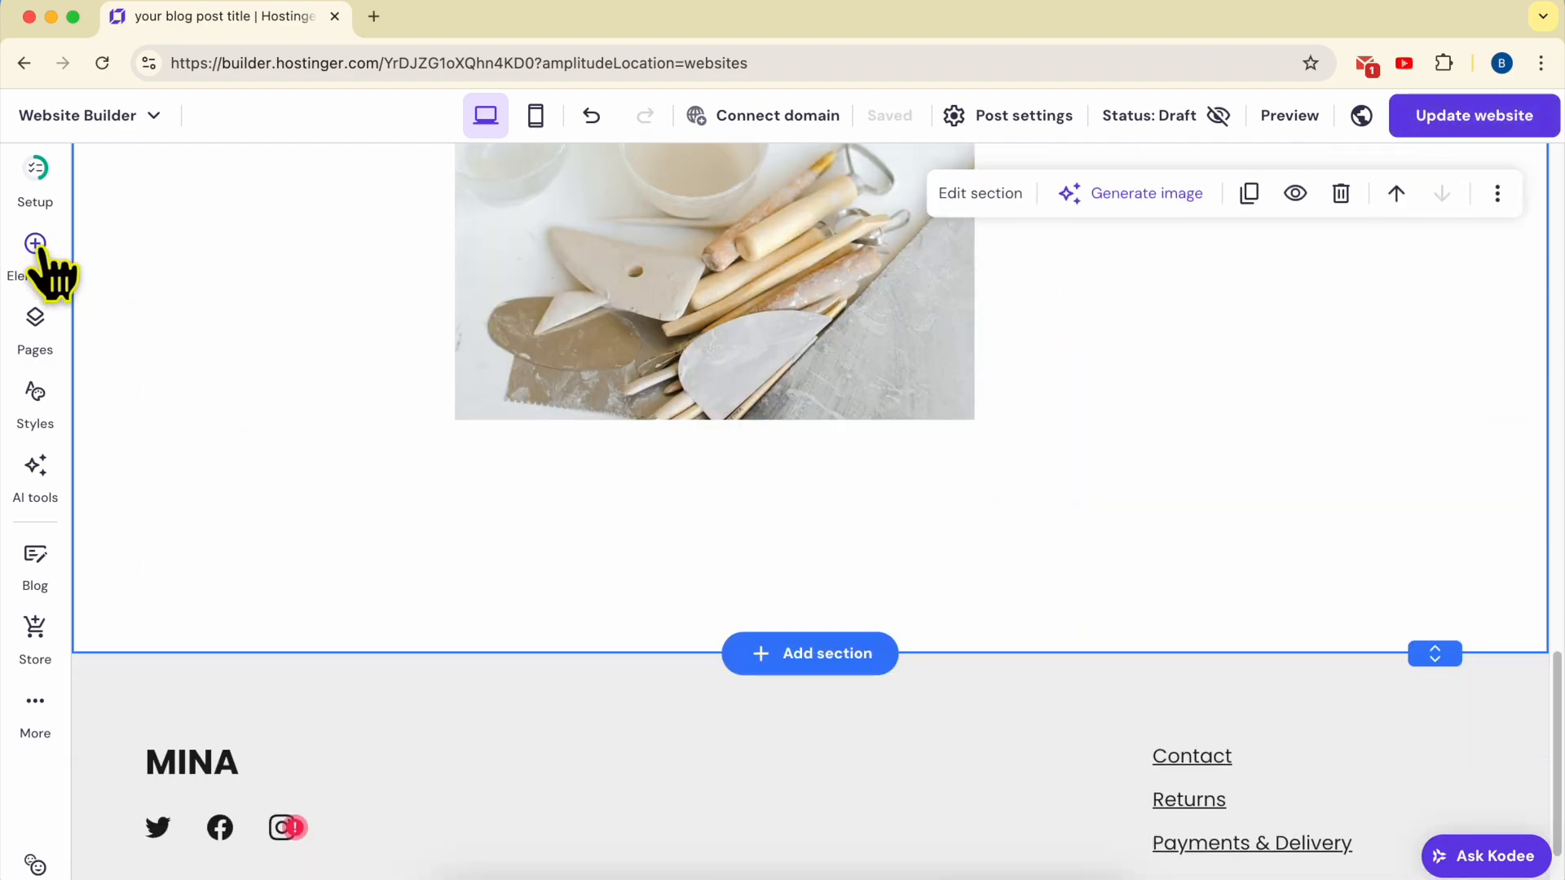
click(35, 244)
drag(154, 364, 709, 530)
triple_click(864, 685)
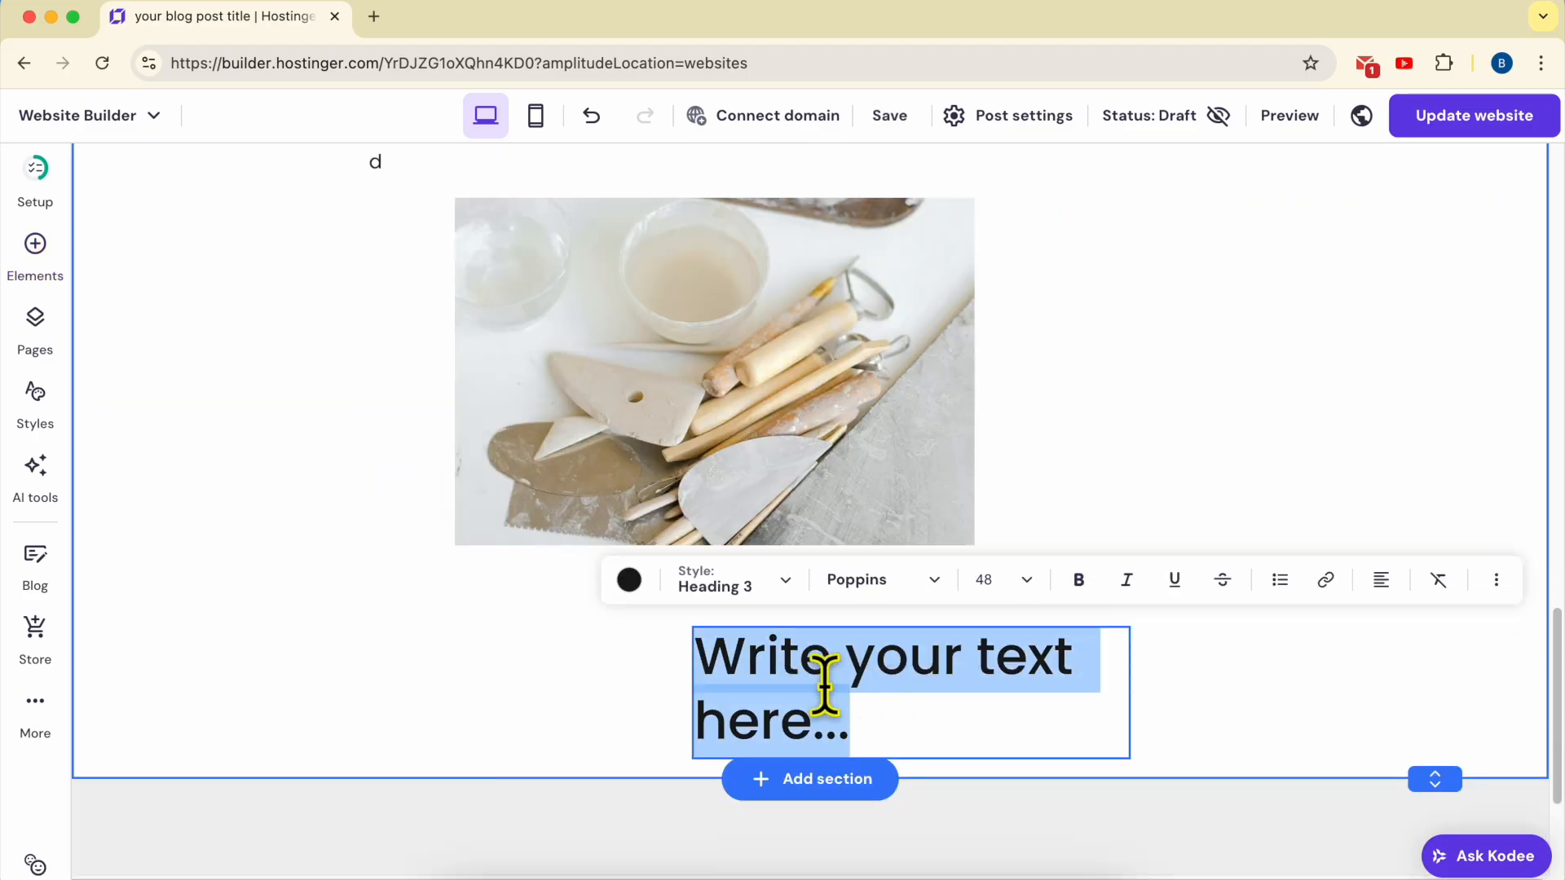
click(1215, 701)
Align the new text box with the start of the post's text column, widen it to the full column and open its text for editing
drag(1131, 688, 1279, 687)
drag(828, 665, 513, 644)
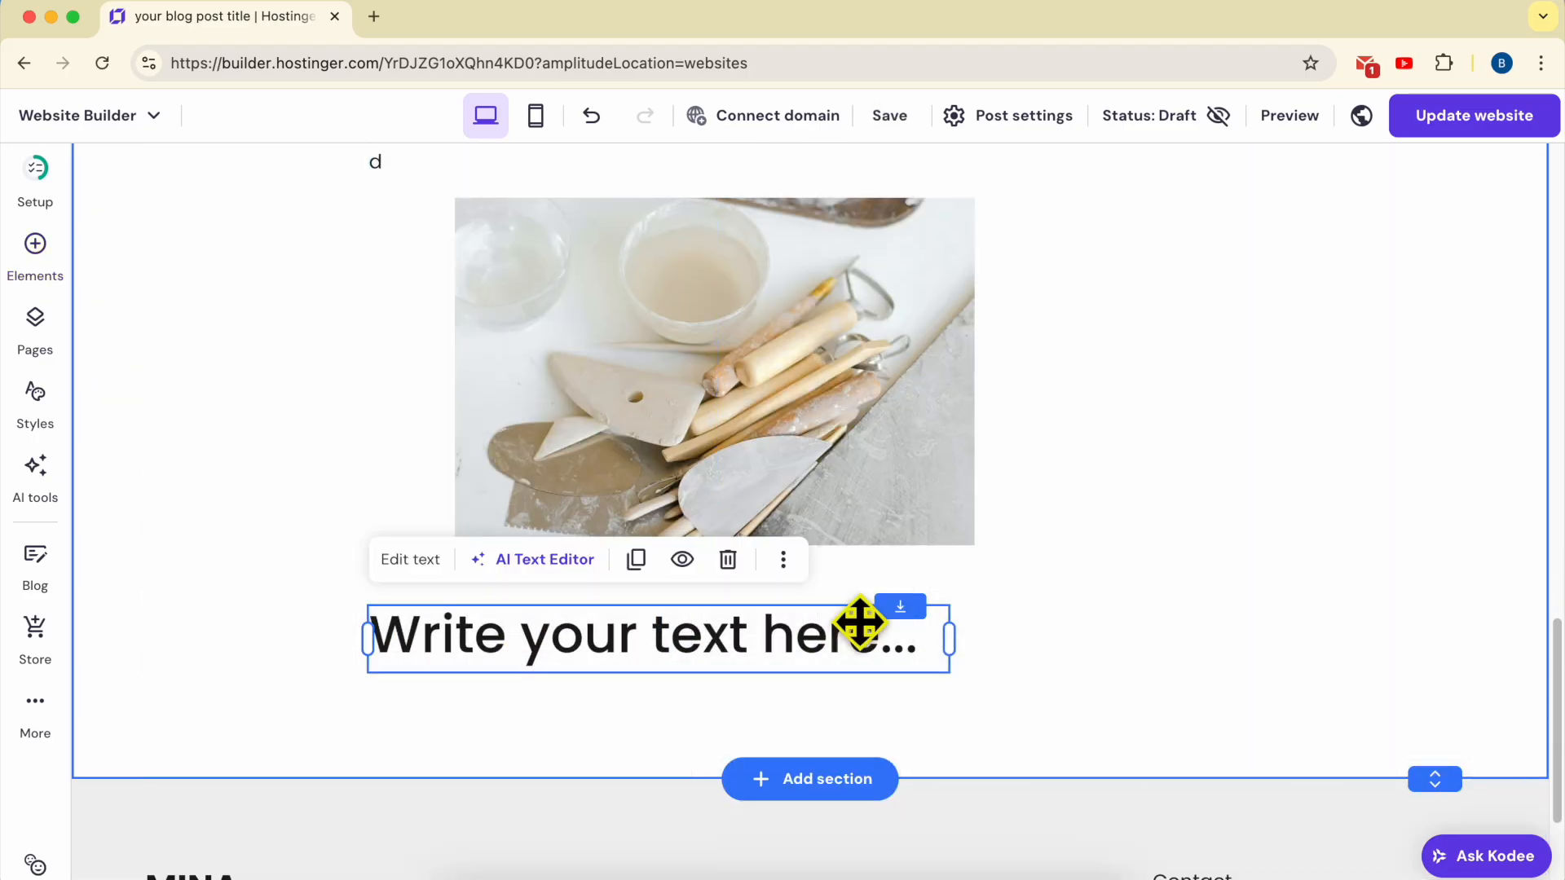
drag(945, 638, 1252, 638)
double_click(809, 636)
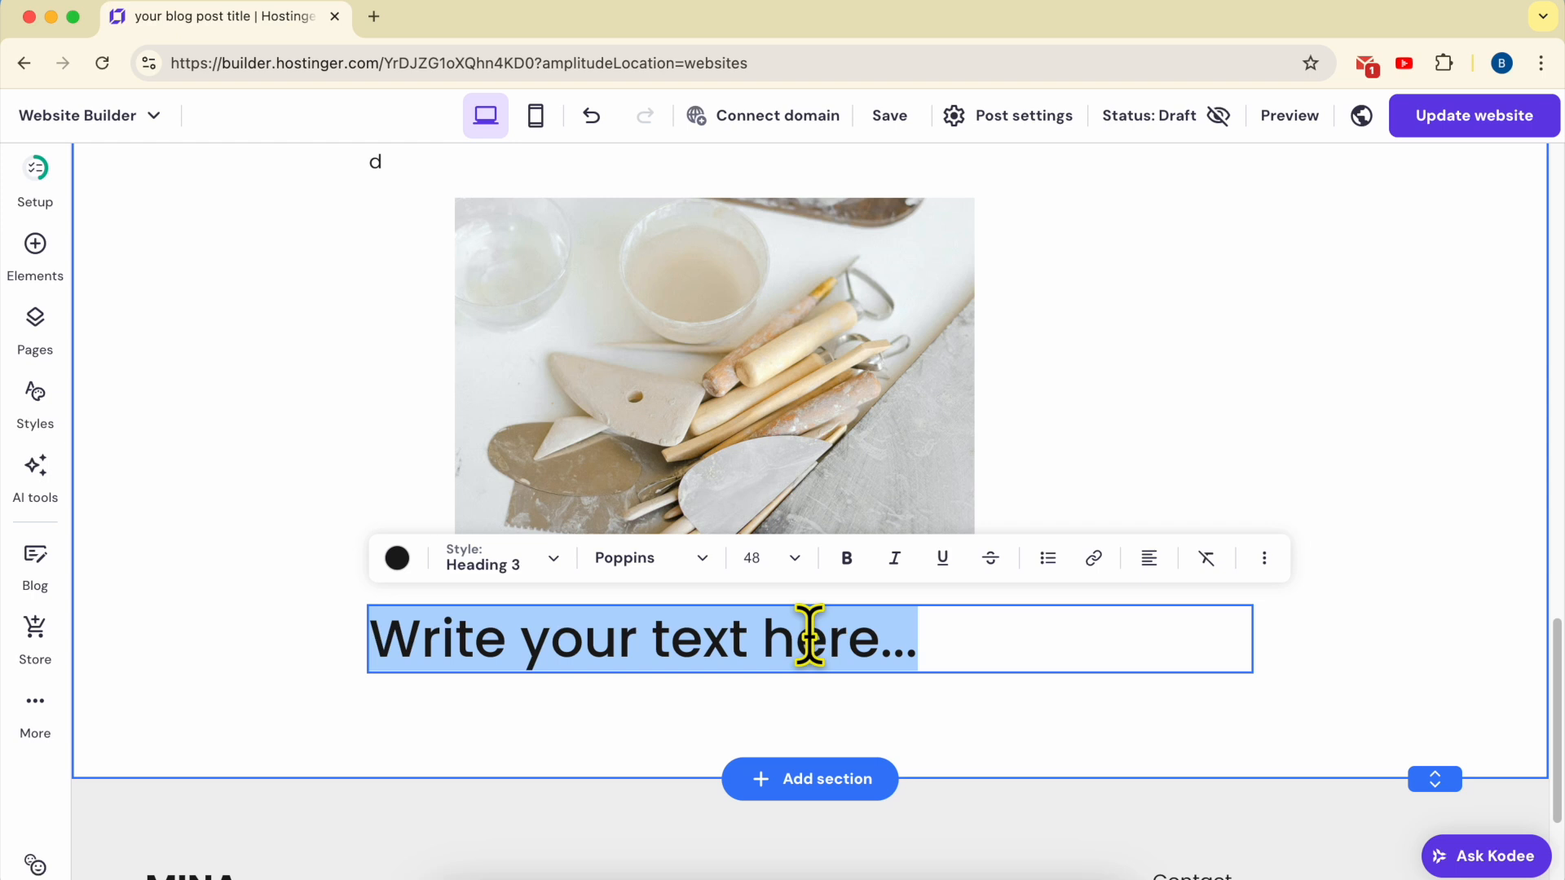
Try the Paragraph 1 style on the placeholder text below the pottery tools image, and settle on Heading 4
click(549, 571)
click(539, 437)
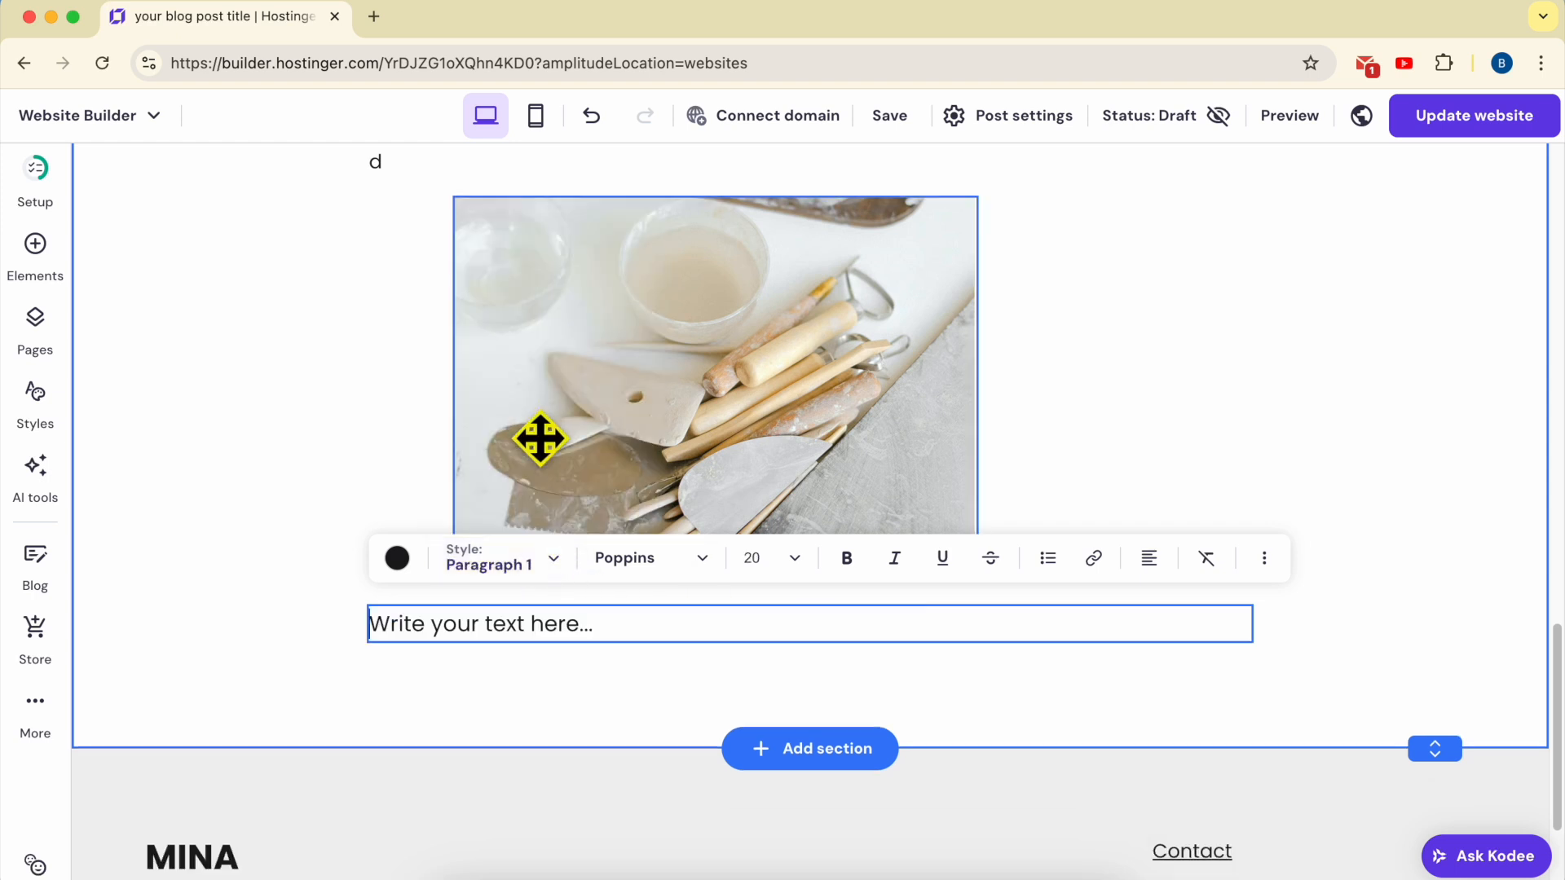
triple_click(577, 627)
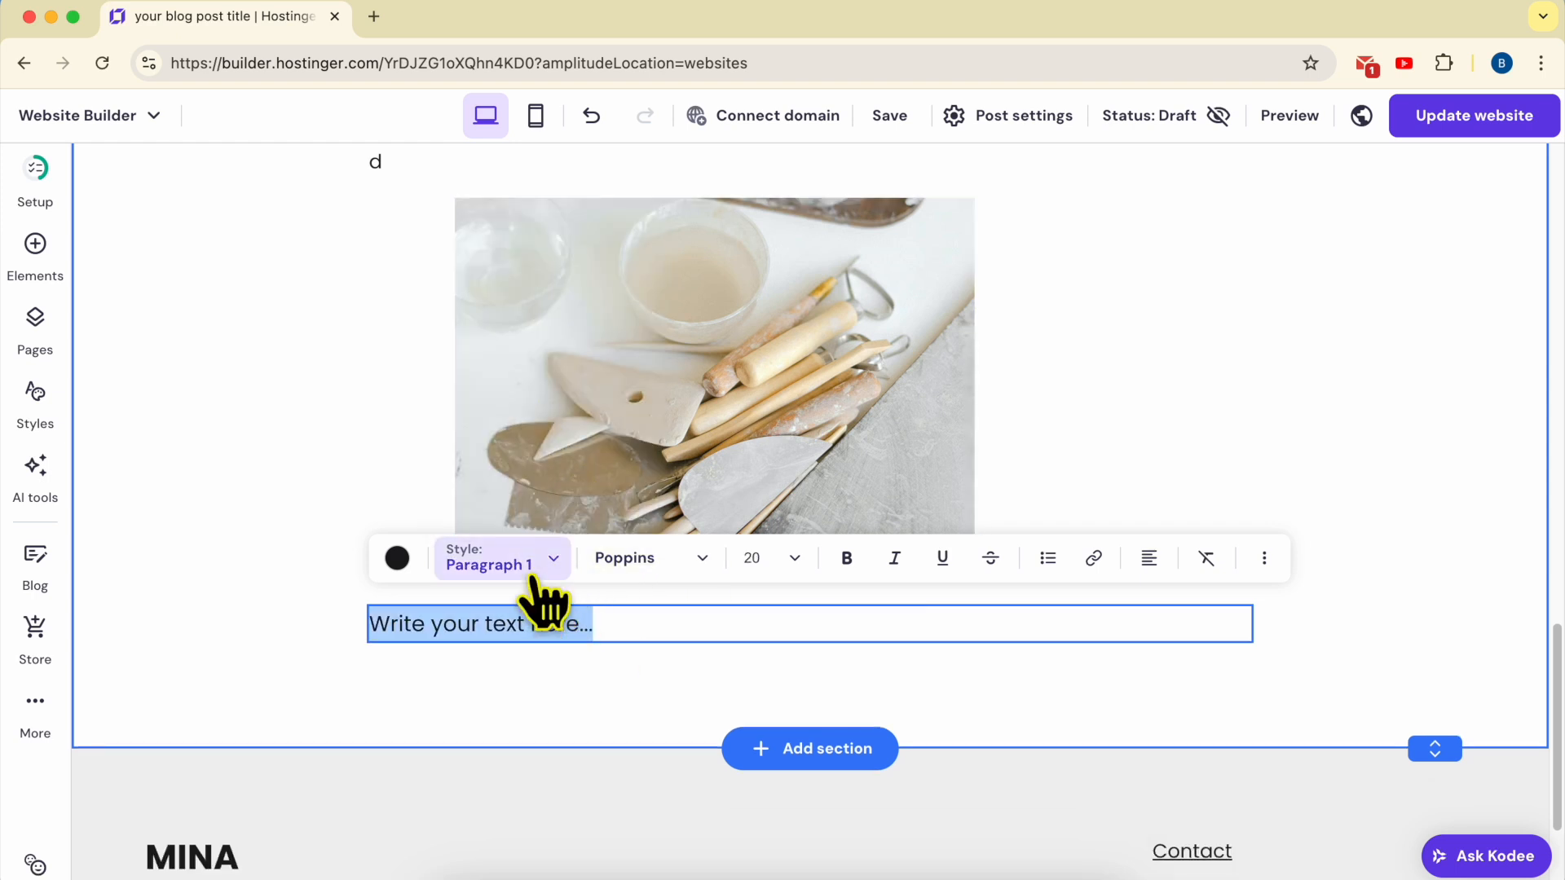
click(554, 560)
click(552, 332)
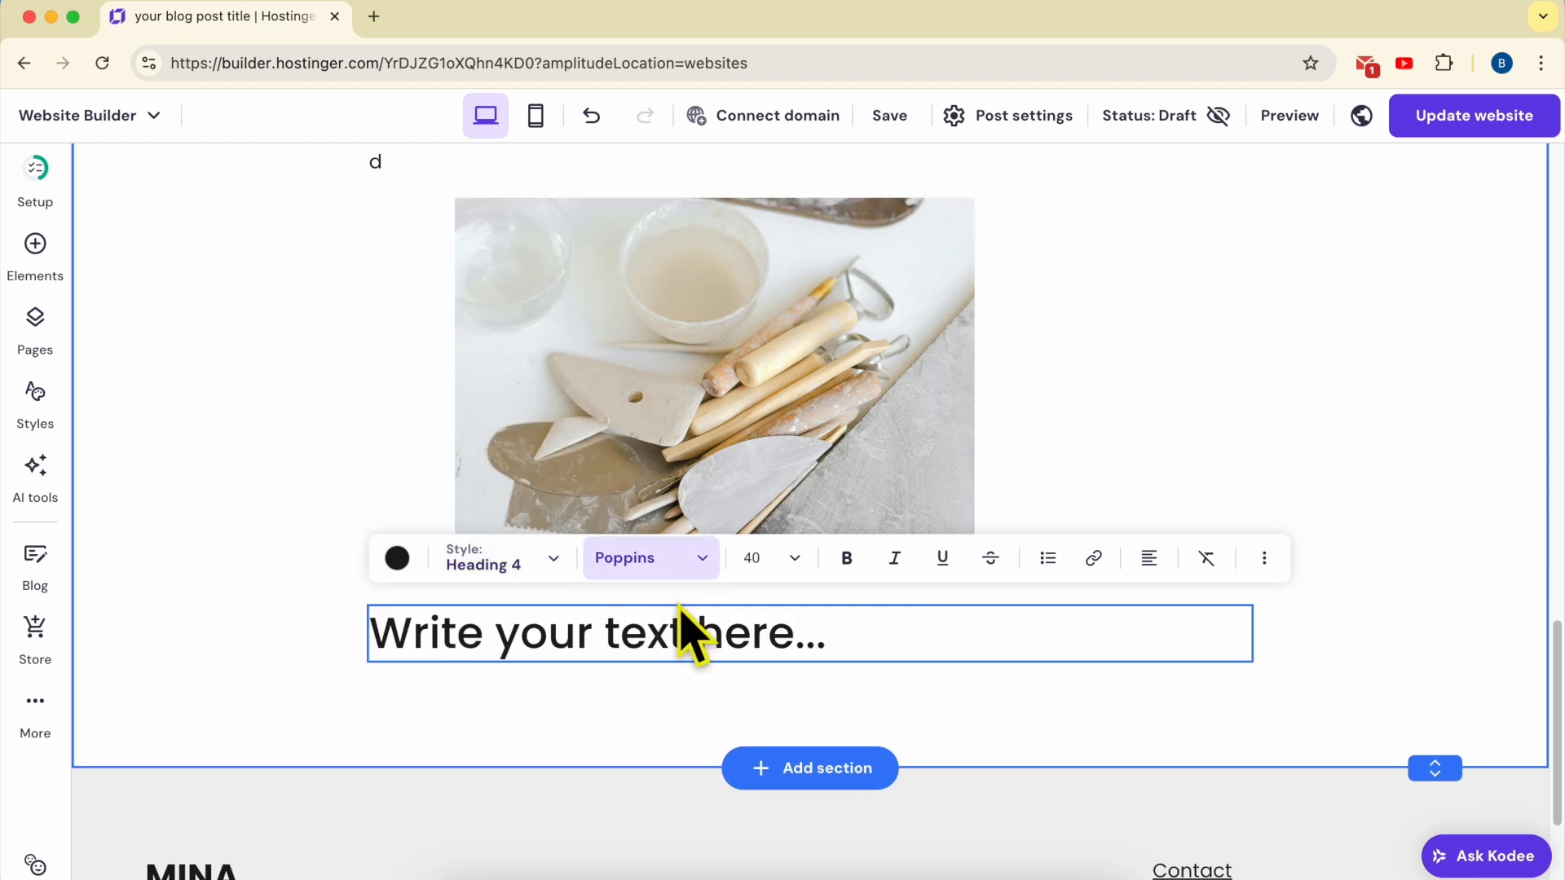
Try bold and italic on the placeholder heading, remove both and underline the text
triple_click(677, 639)
click(852, 567)
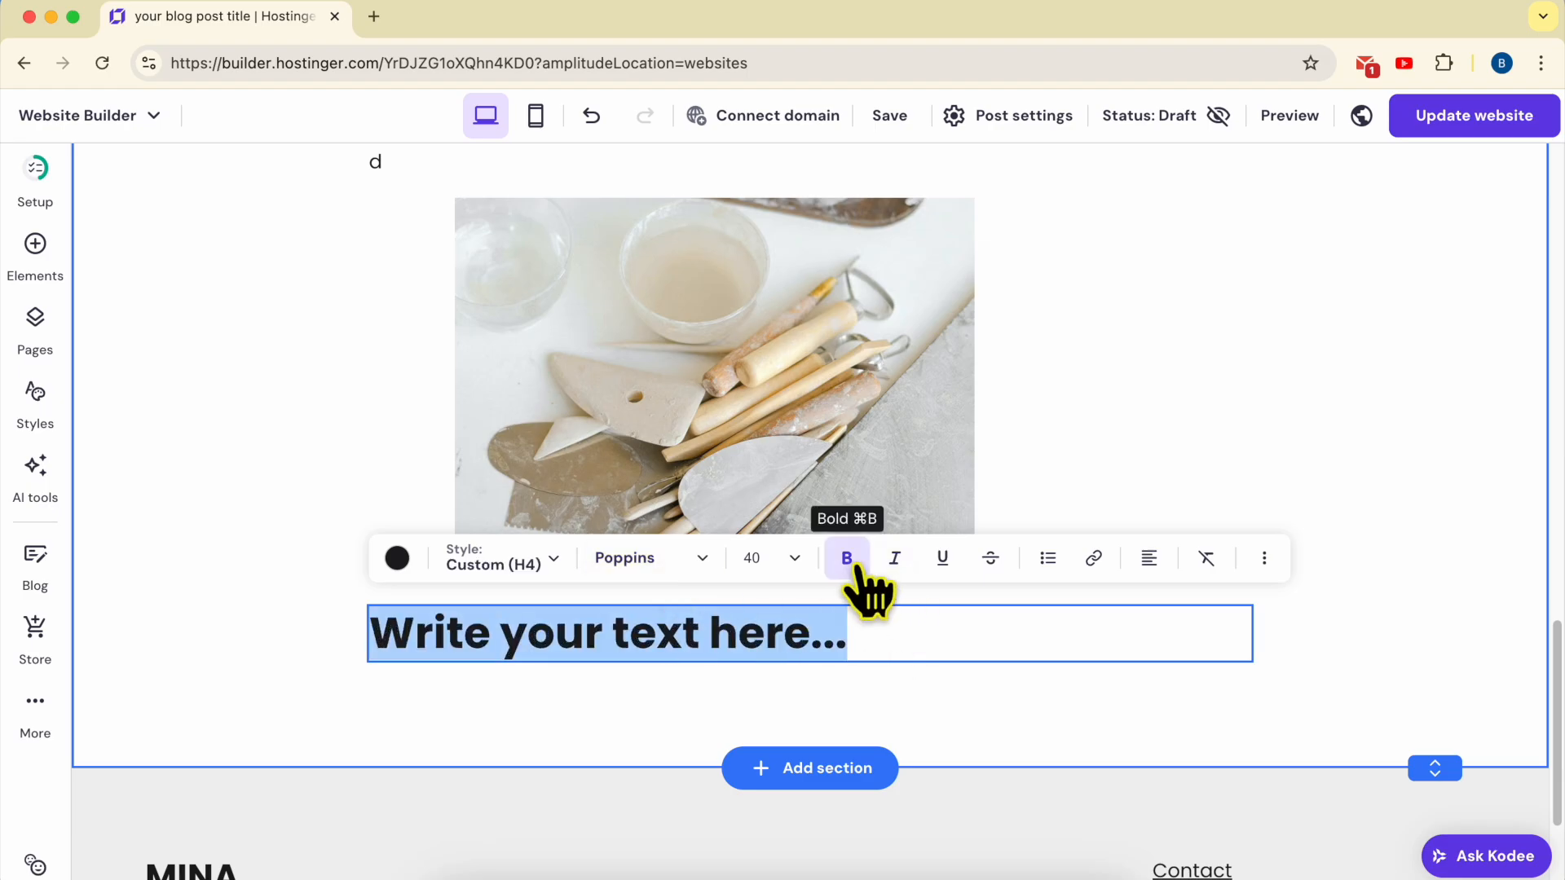
click(852, 564)
click(896, 563)
click(897, 563)
click(945, 563)
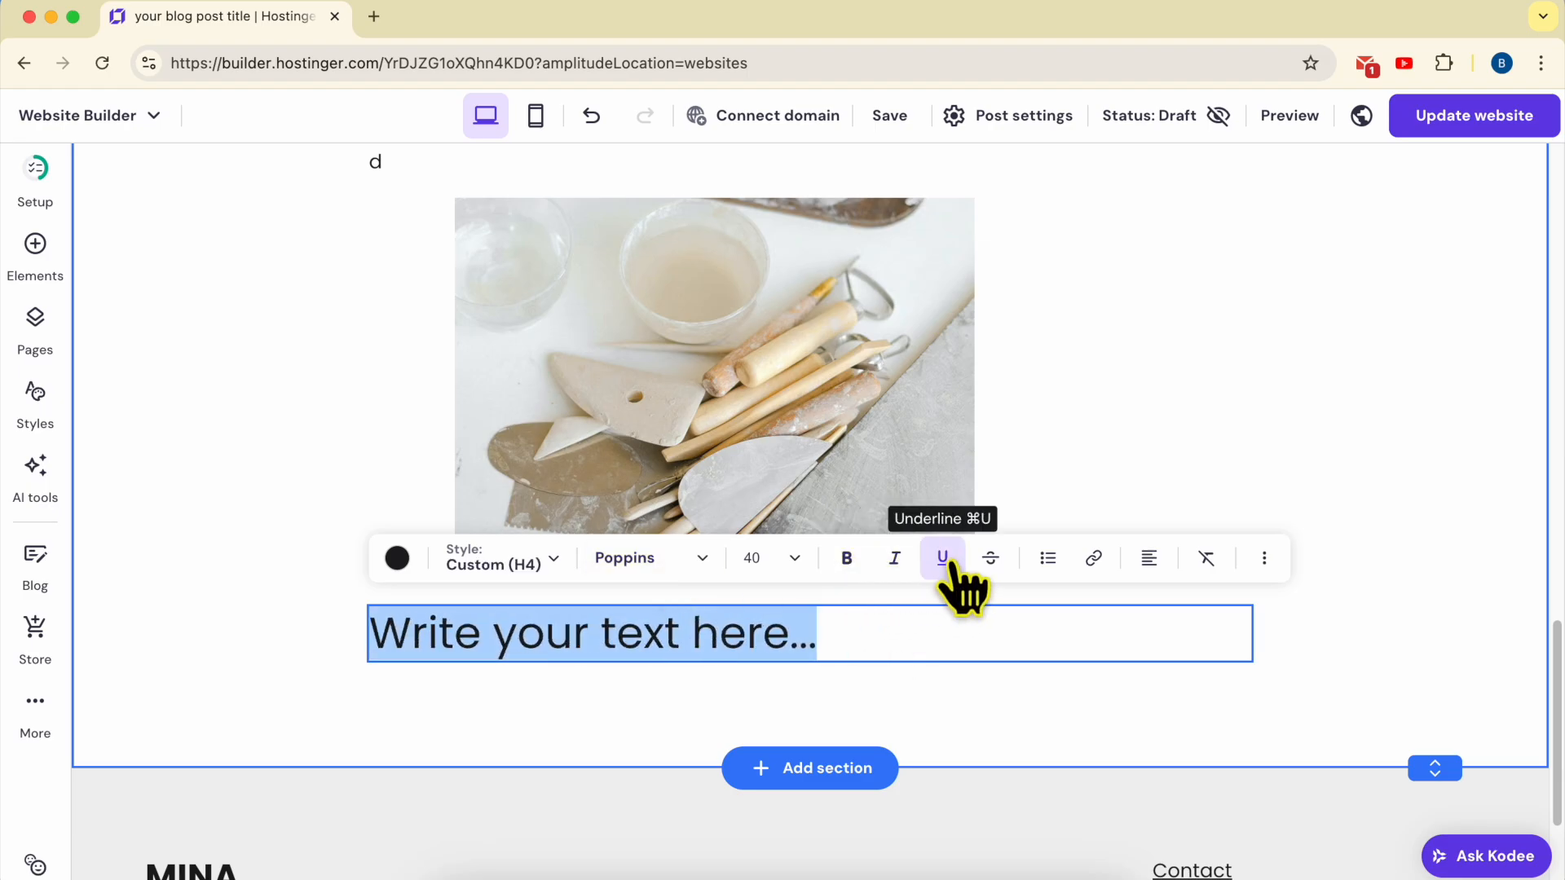
click(993, 563)
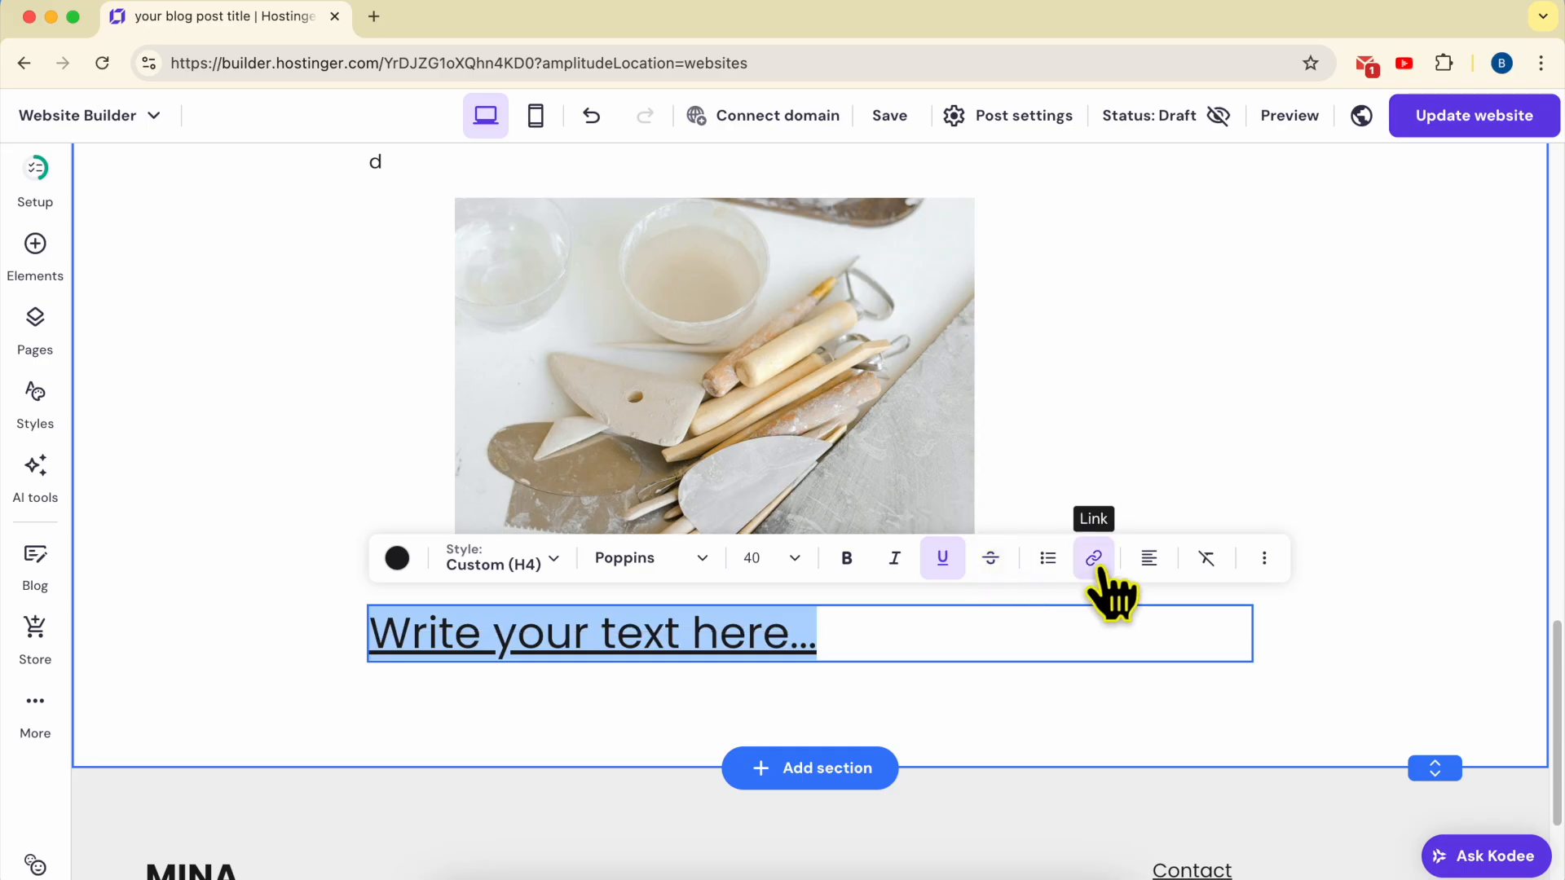
Review the link destination types available for the underlined text, and close the link settings without adding a link
click(1100, 570)
click(1267, 301)
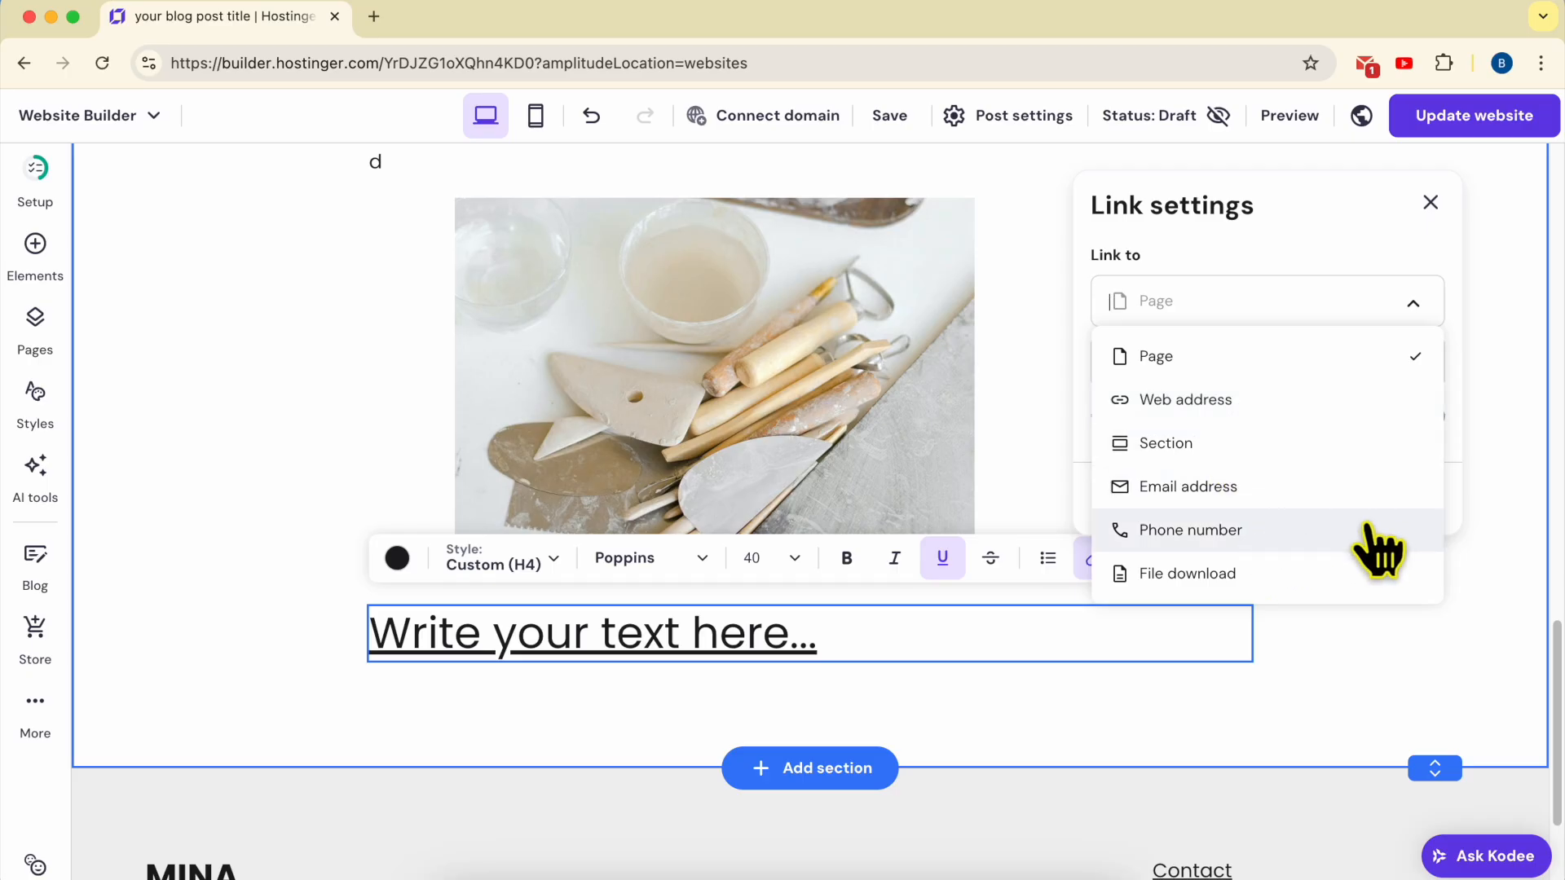
click(1355, 300)
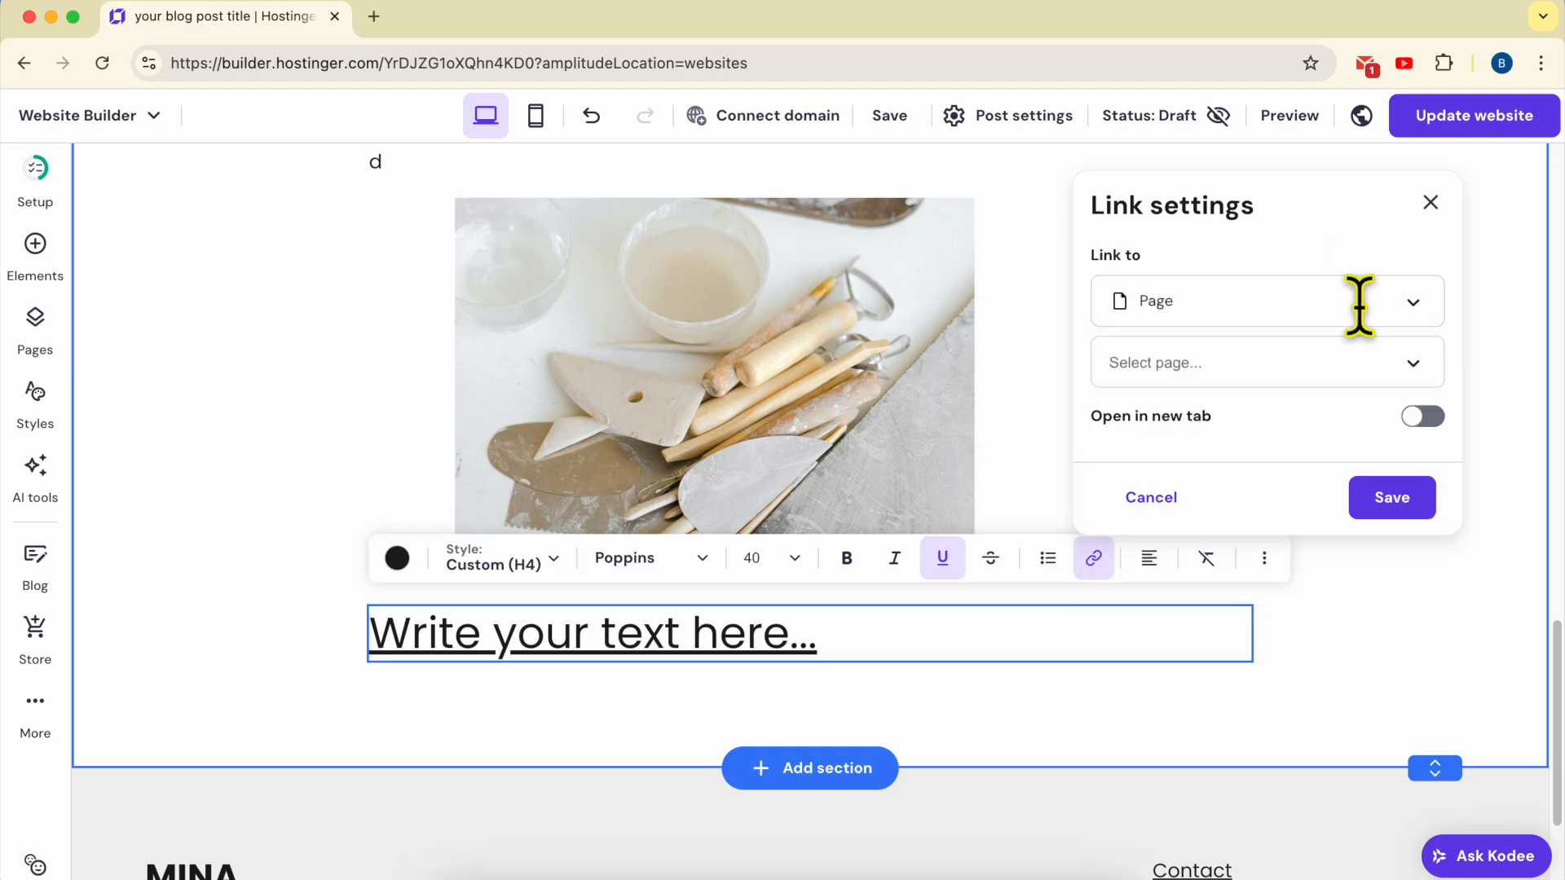
click(1430, 204)
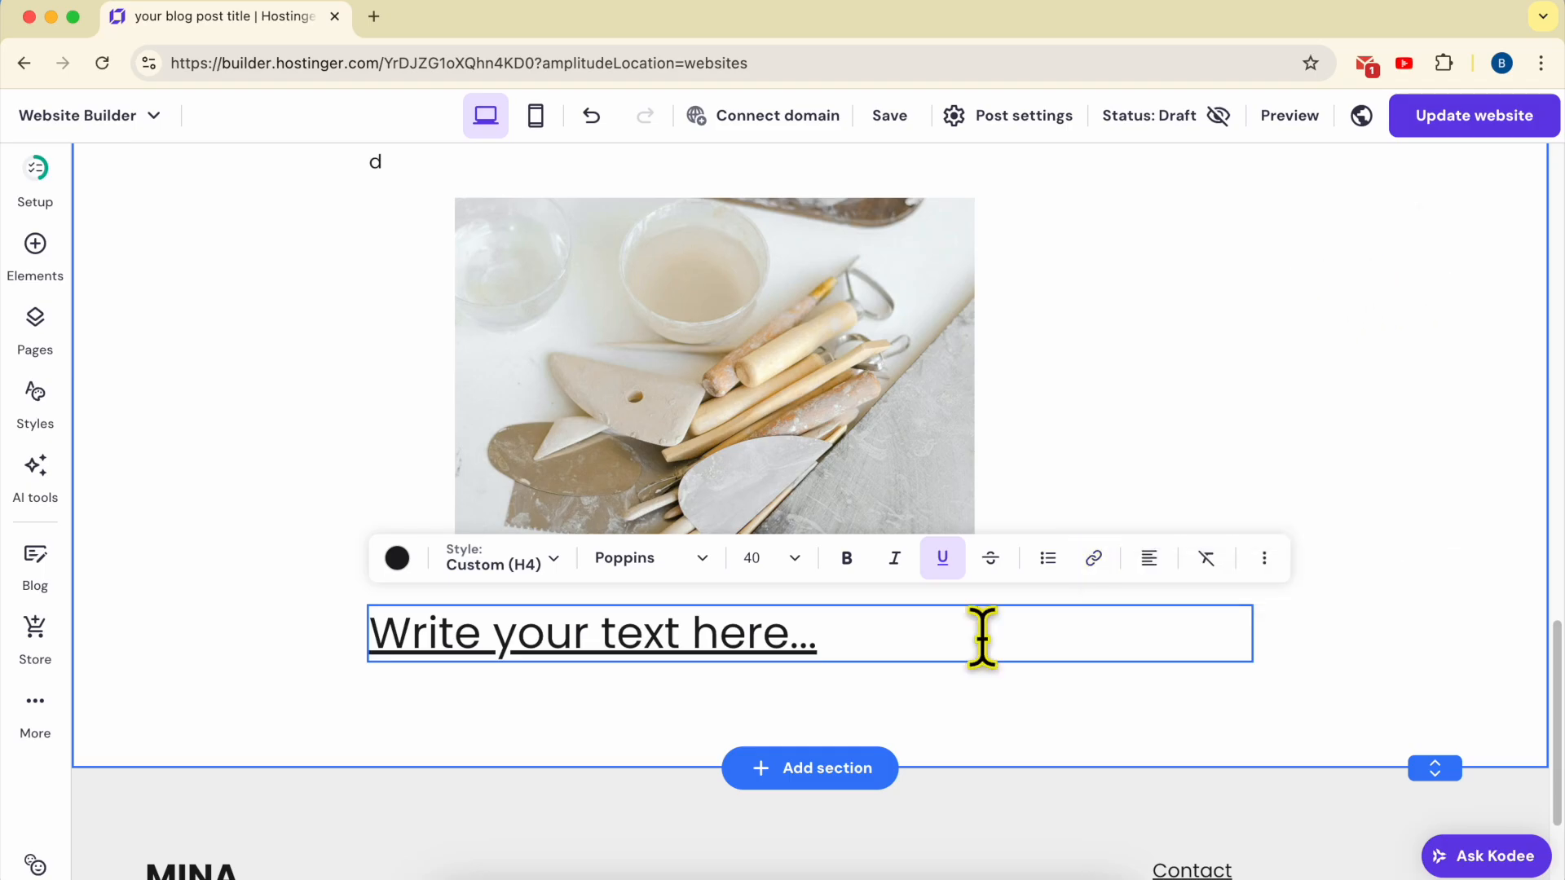
click(1040, 608)
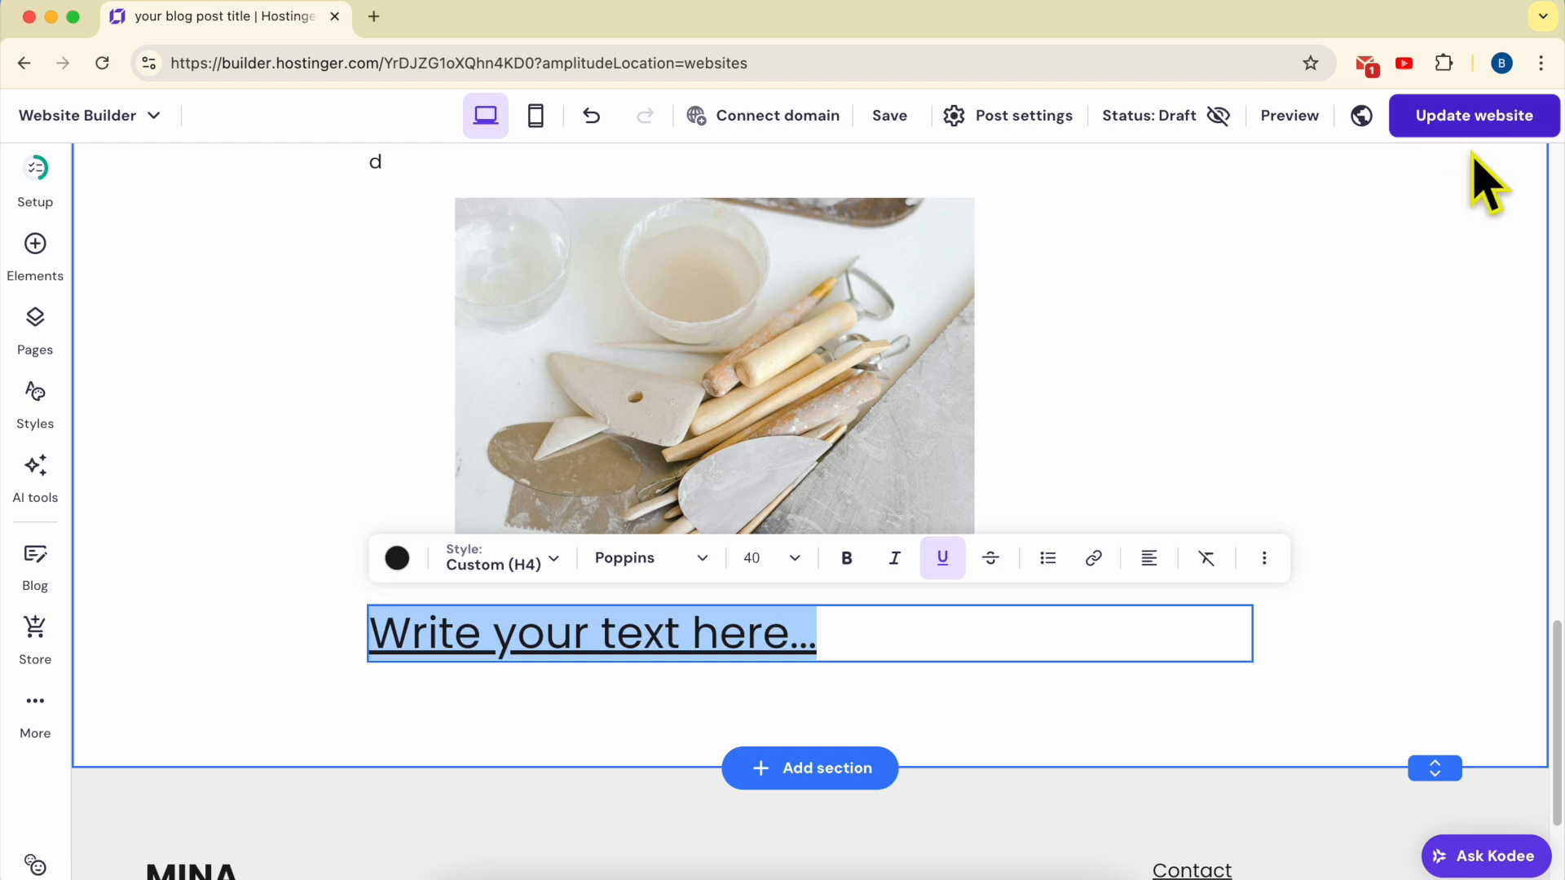
Change the post's status from Draft to Public and publish the website update
click(1219, 116)
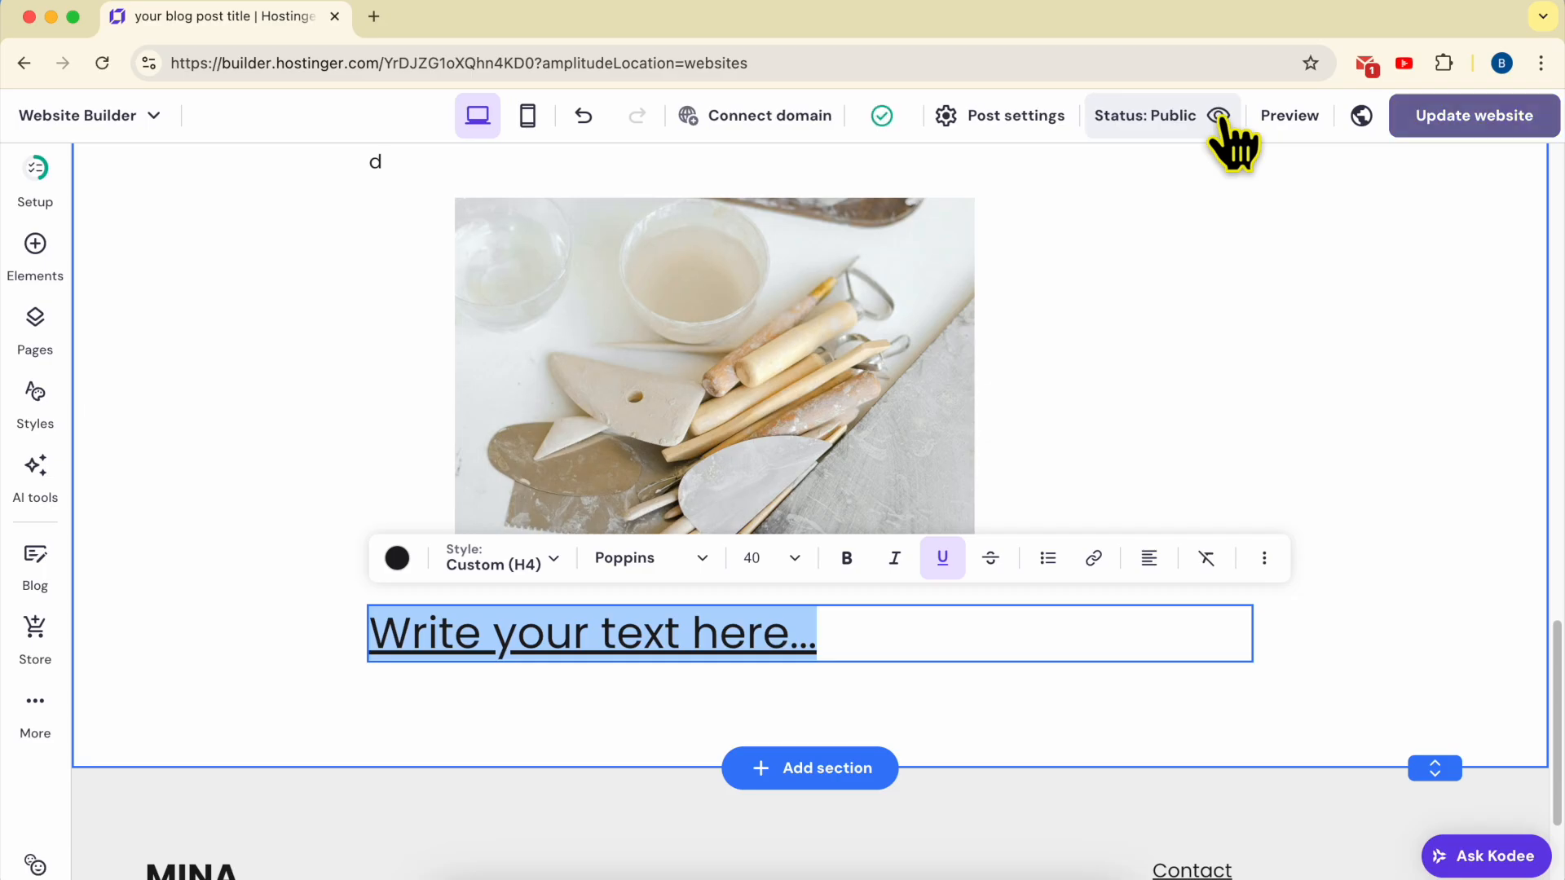
click(1449, 121)
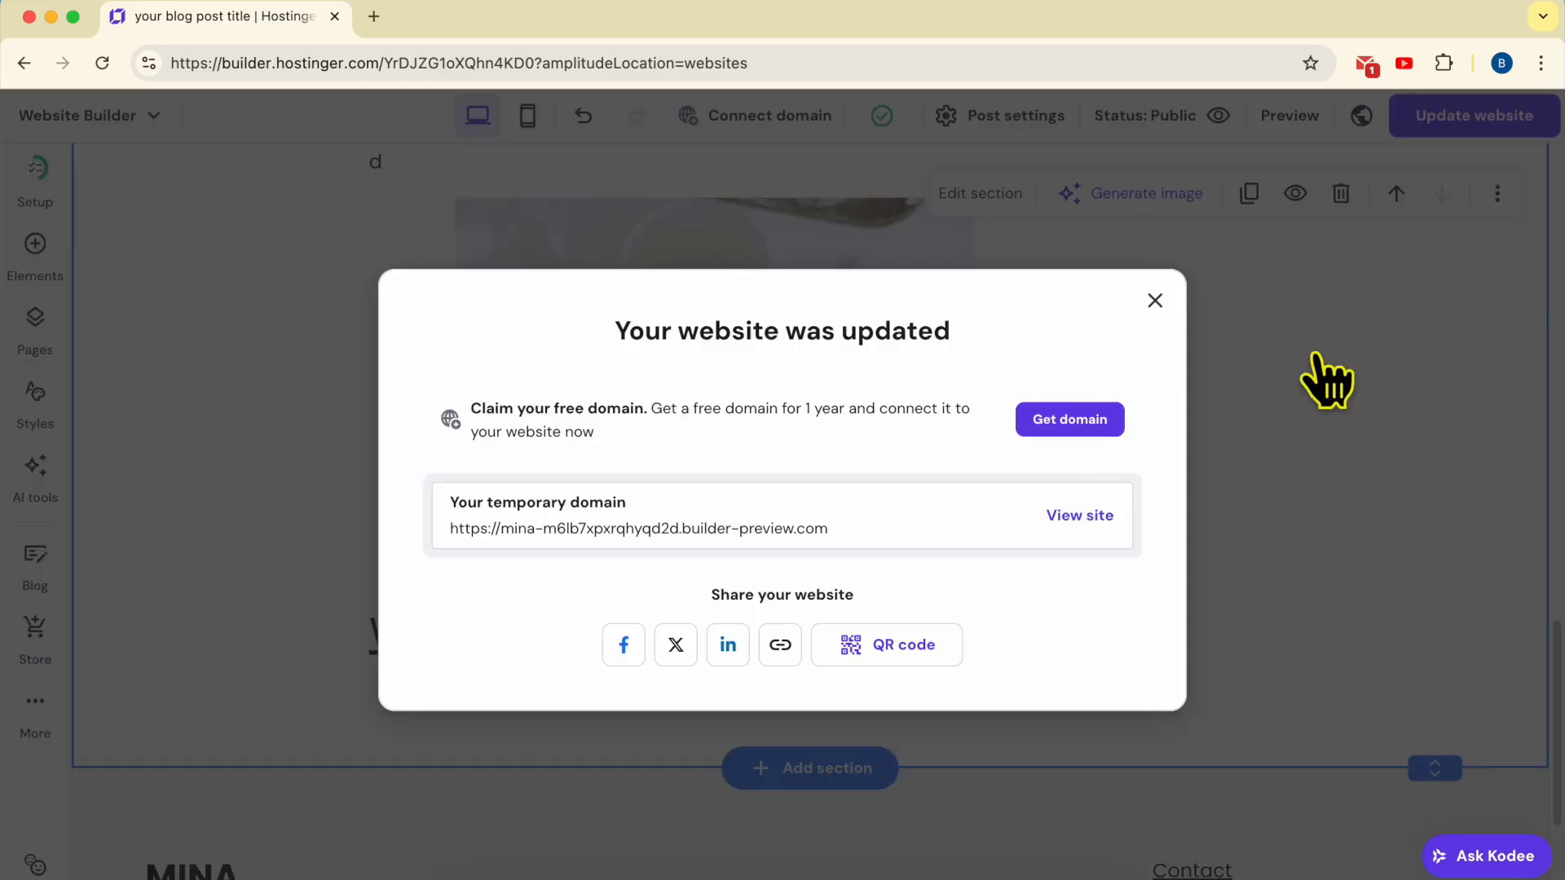
click(1156, 300)
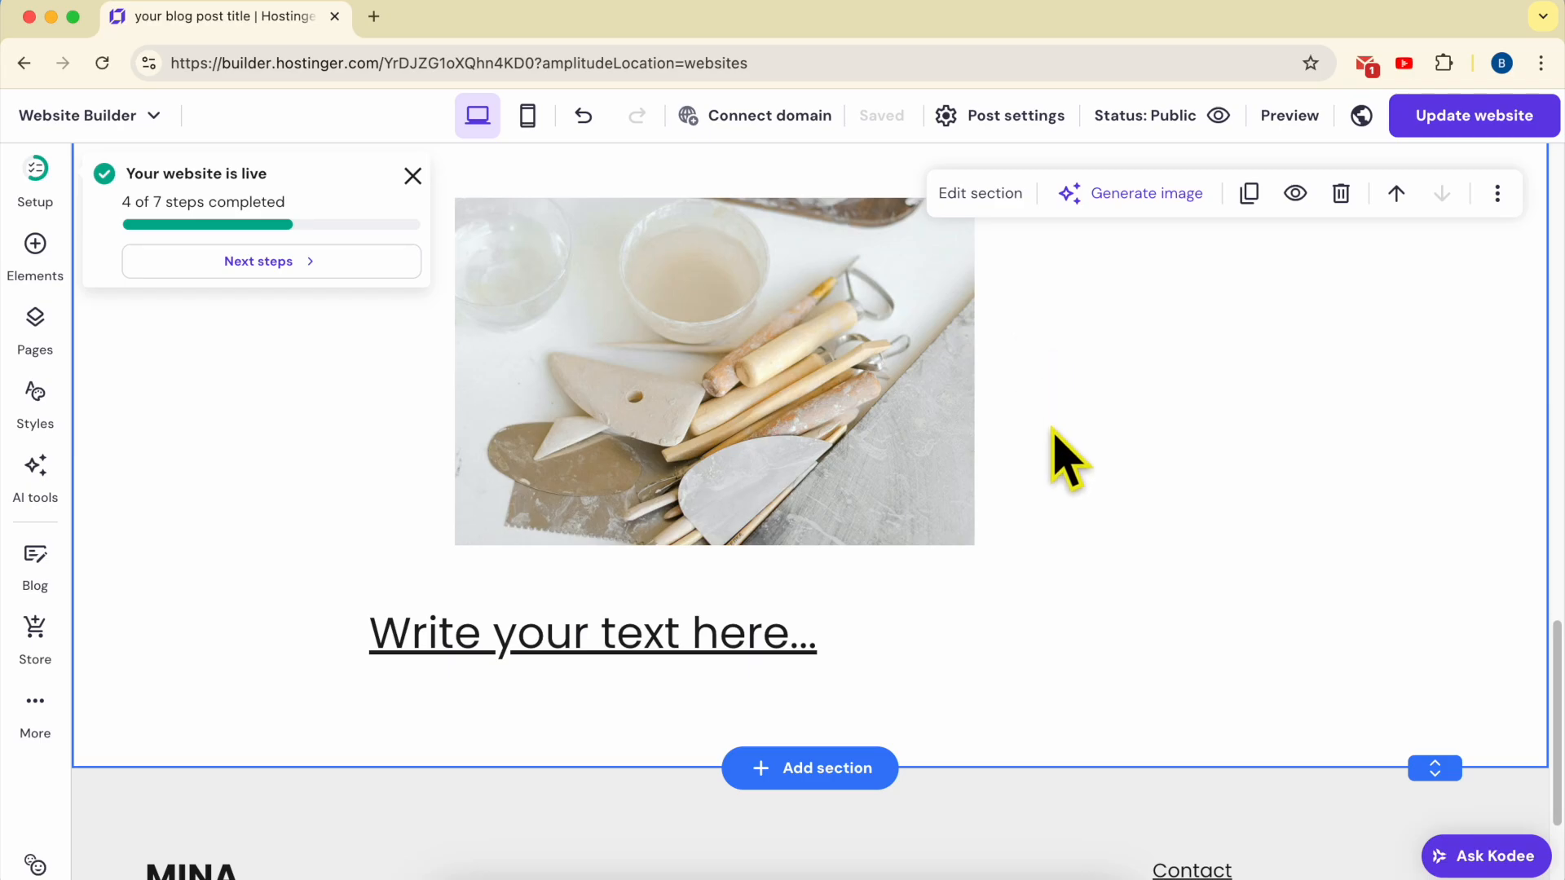
Replace the post's featured image with the last Frame image in the media library, showing a green leaf and blue discs
click(1033, 131)
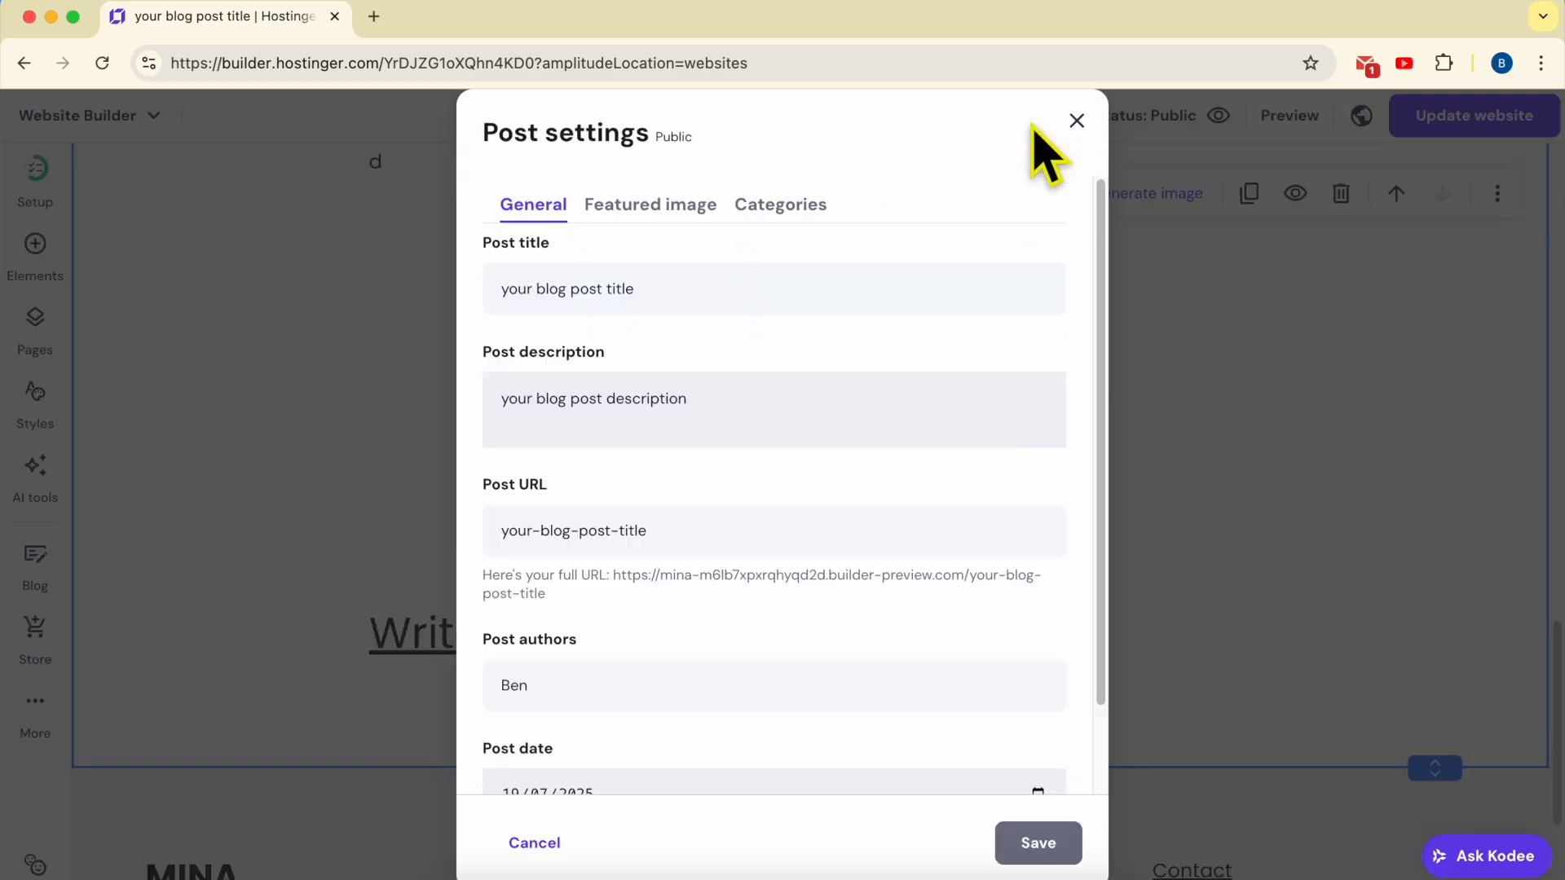
click(662, 220)
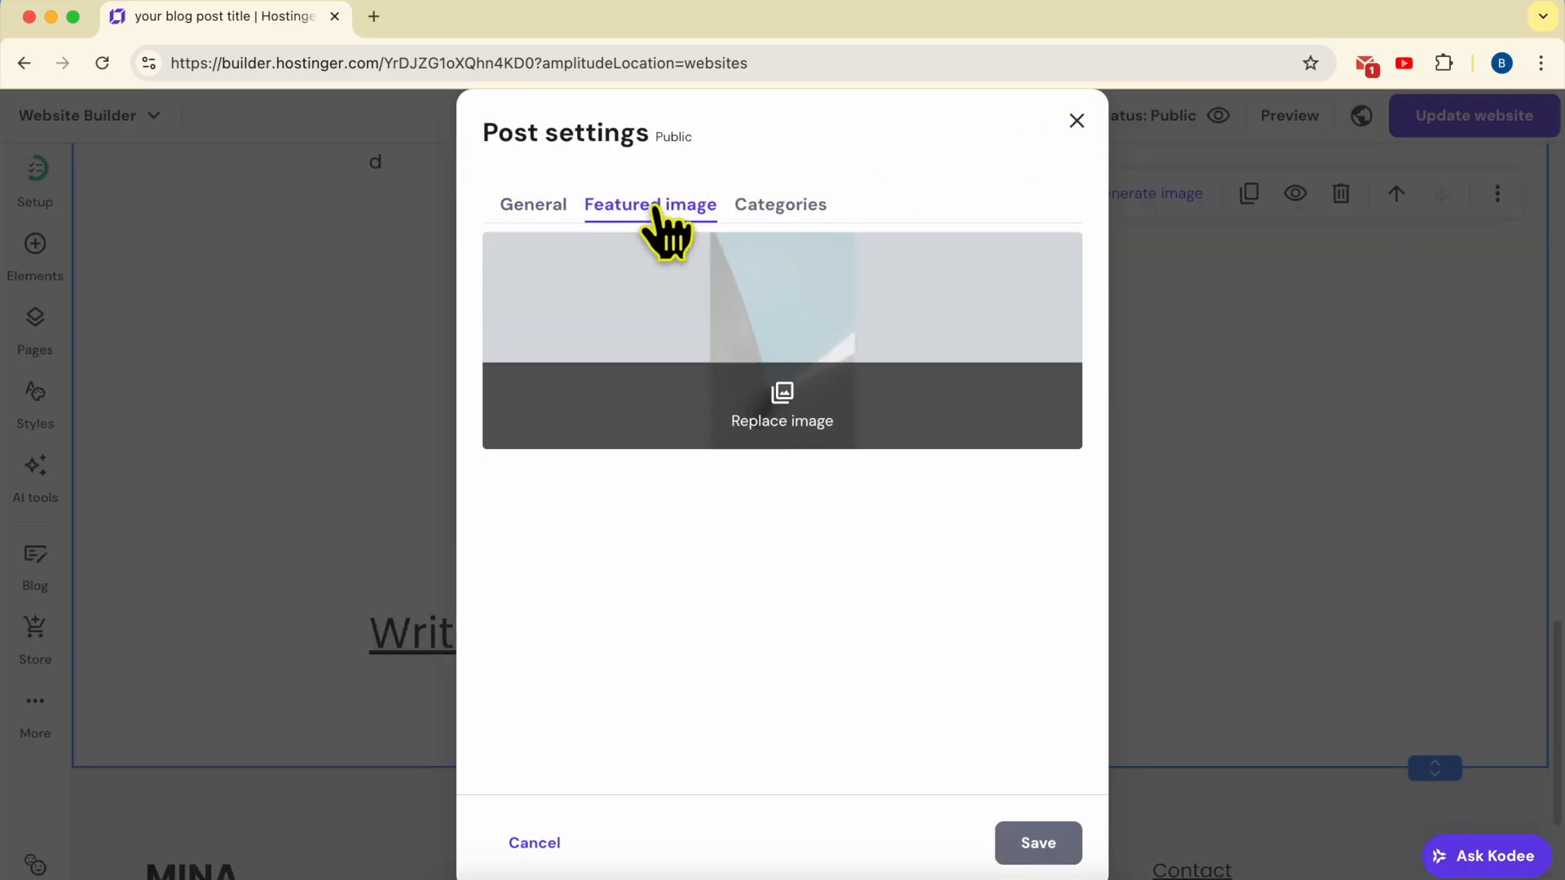
click(785, 399)
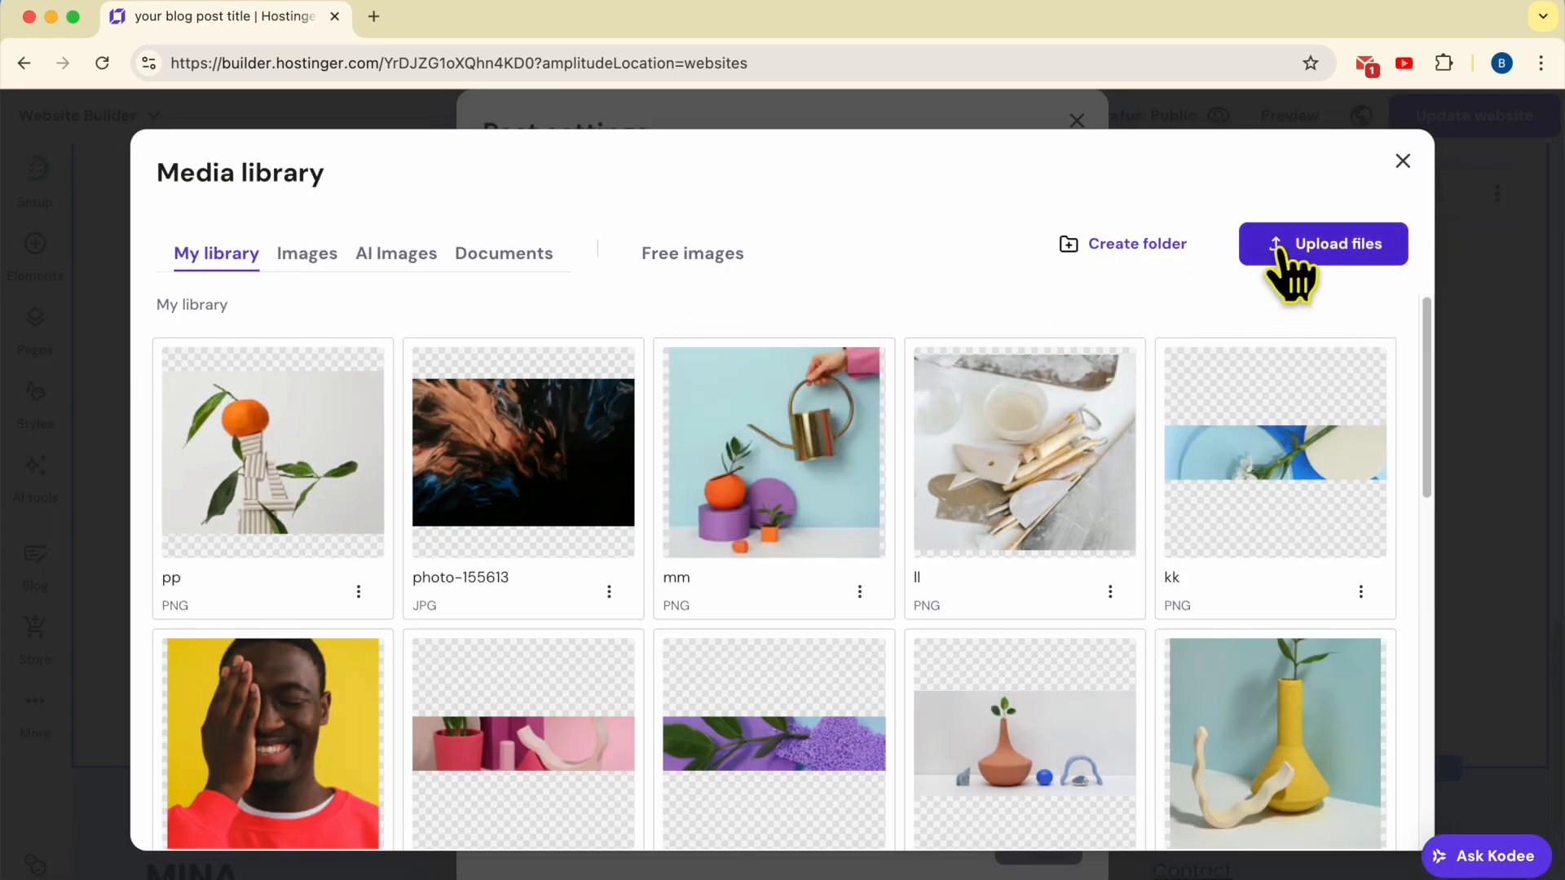
scroll(1104, 649, down, 10)
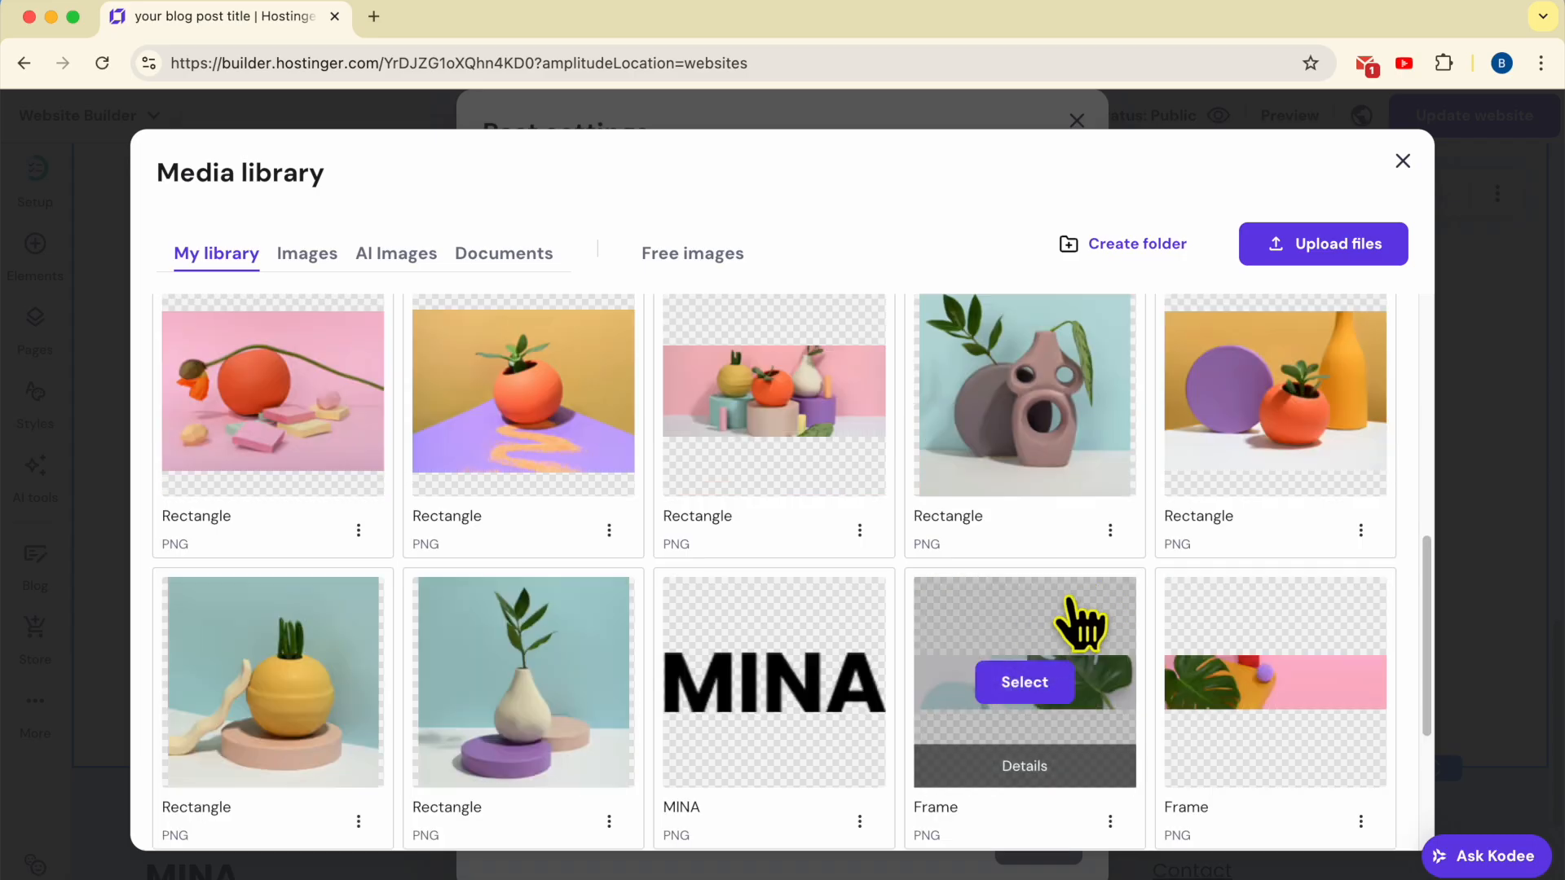
scroll(1069, 628, down, 3)
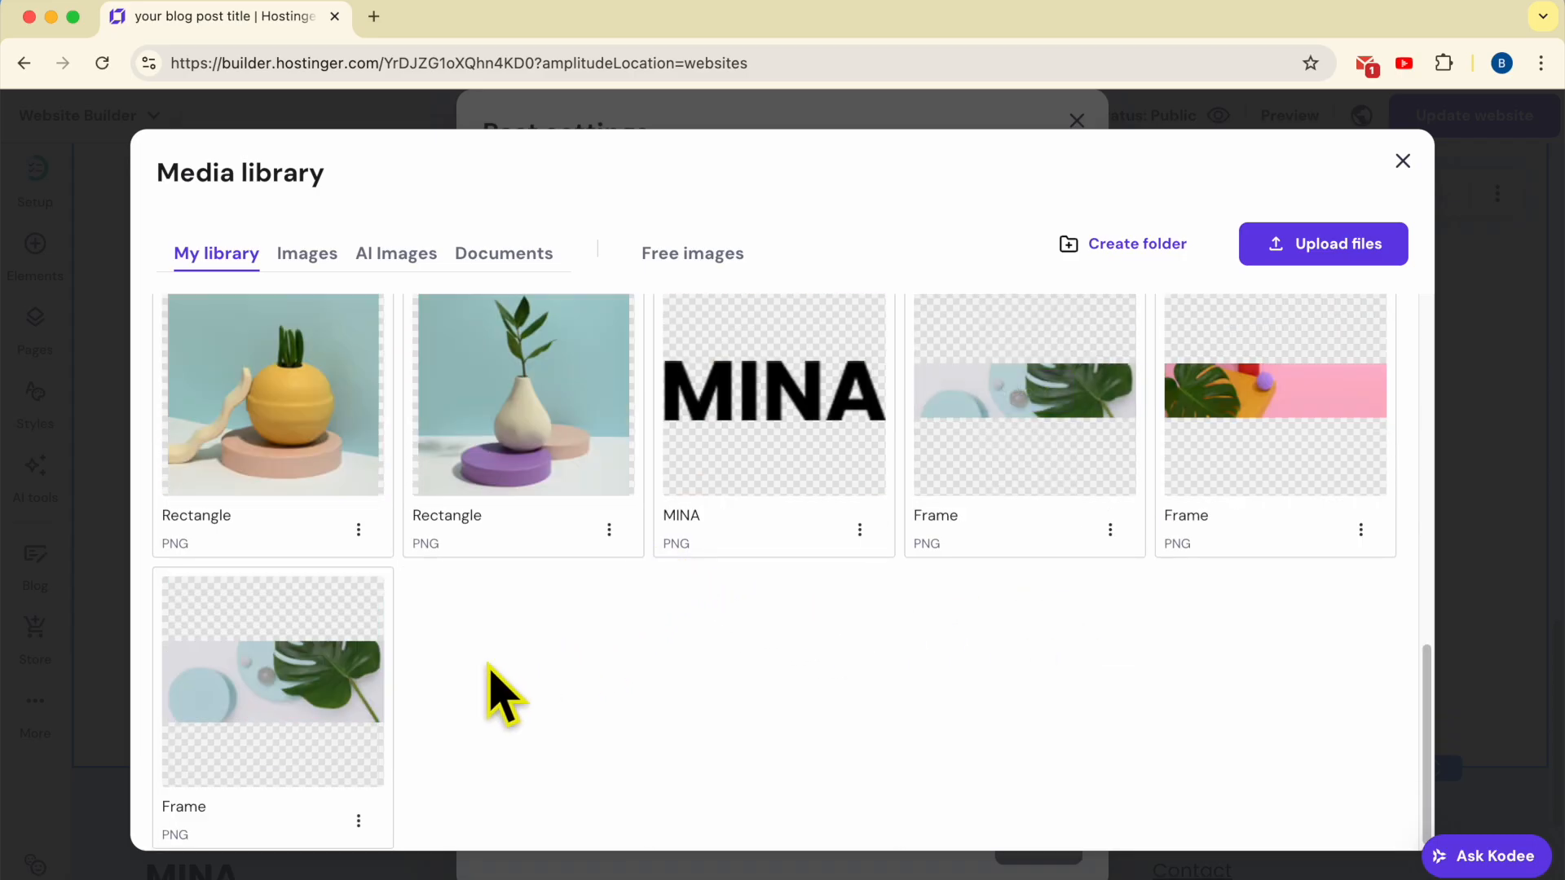
mouse_move(310, 689)
click(273, 683)
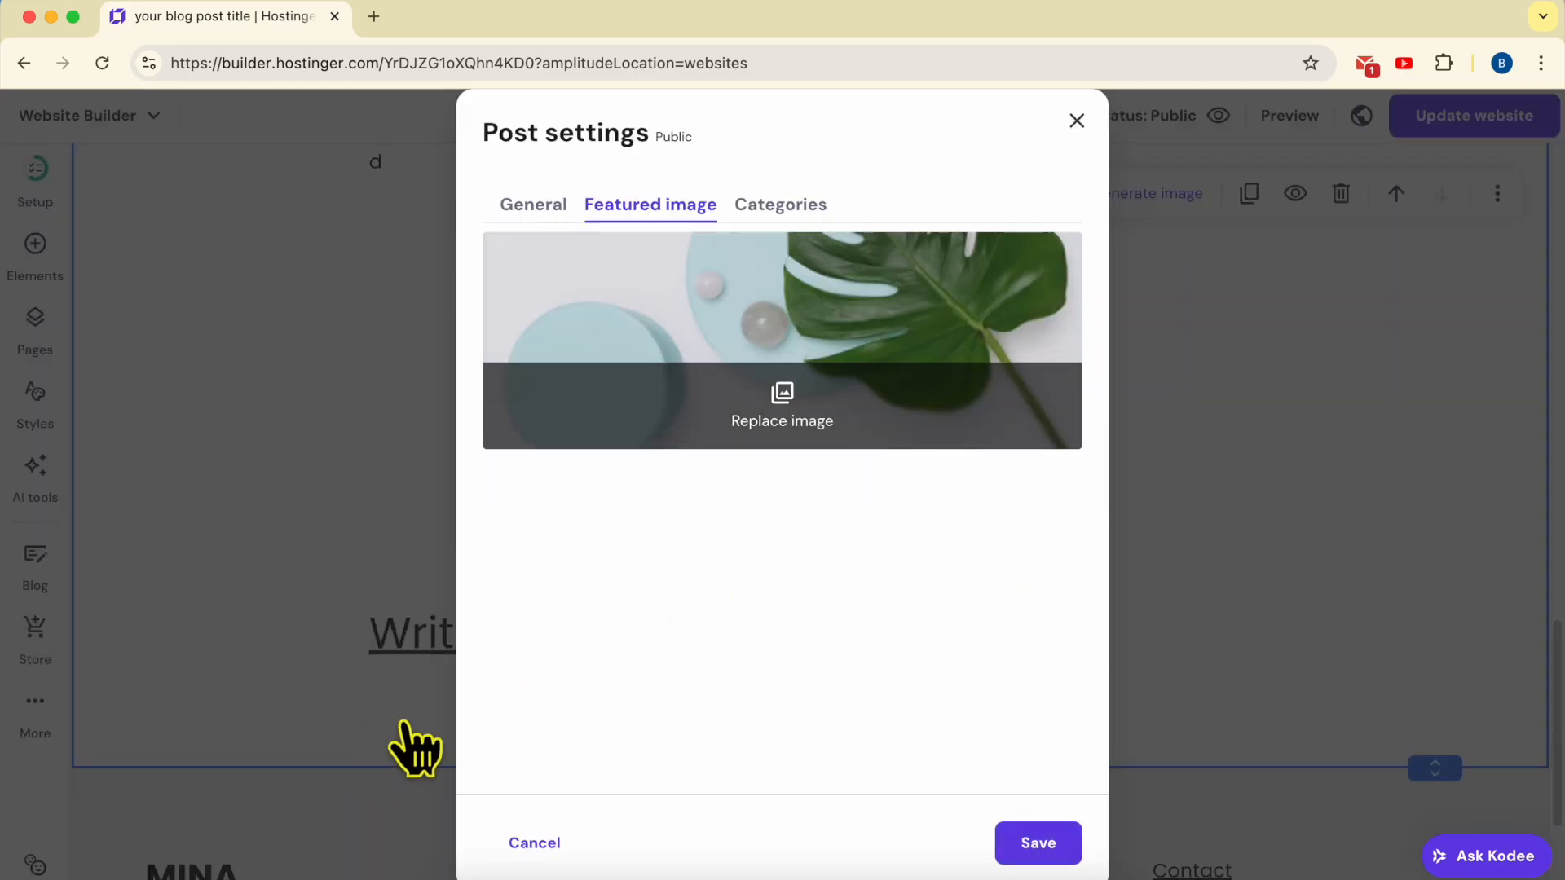
Add a new category named "1st category" to the post and save the post settings
click(796, 218)
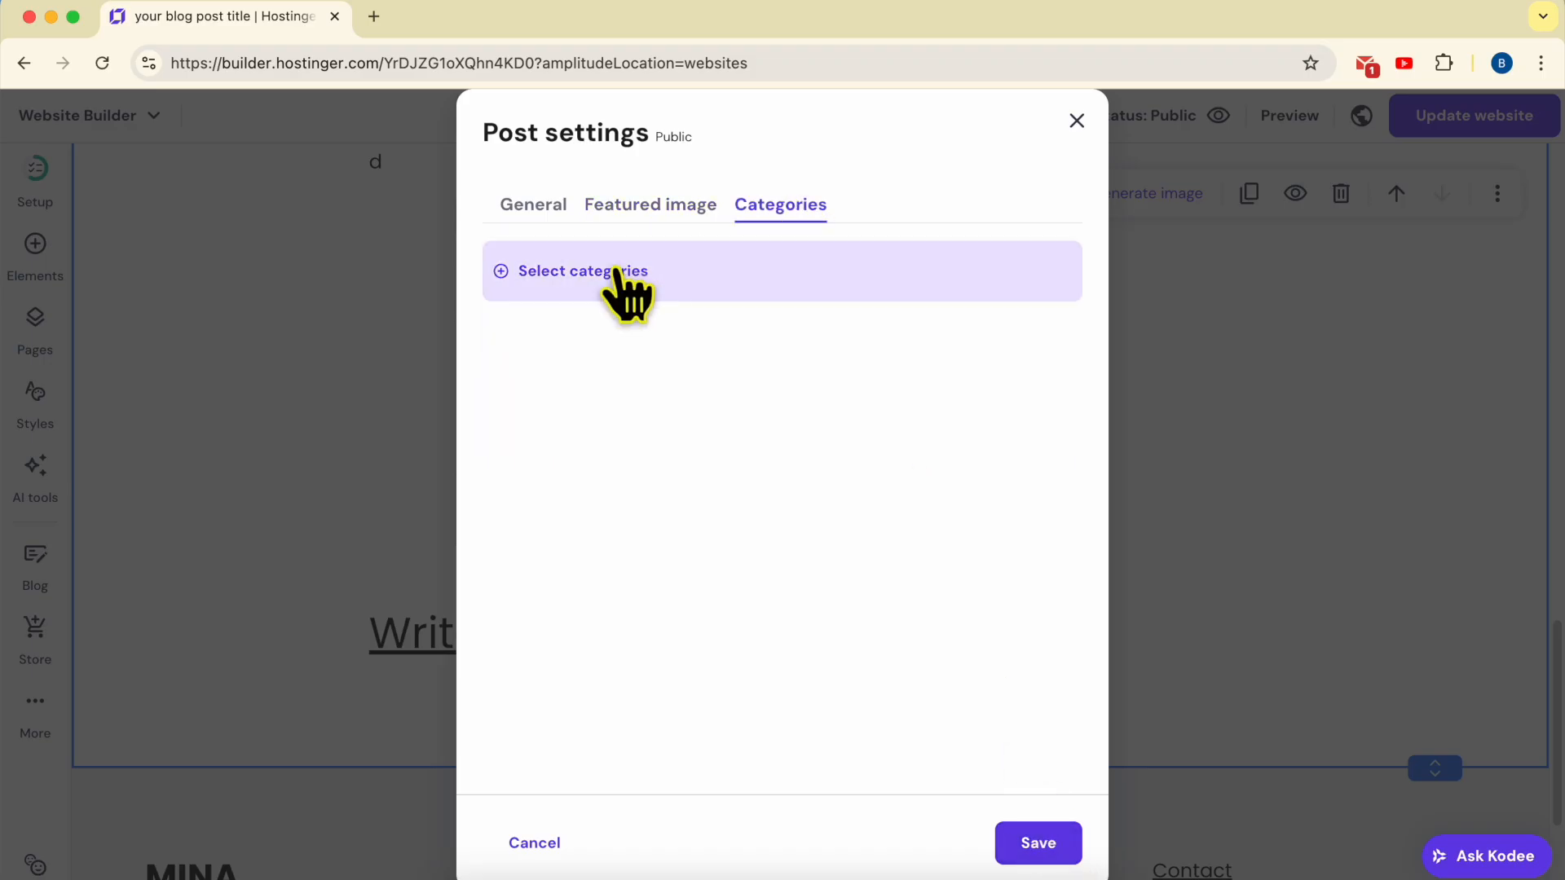
click(617, 273)
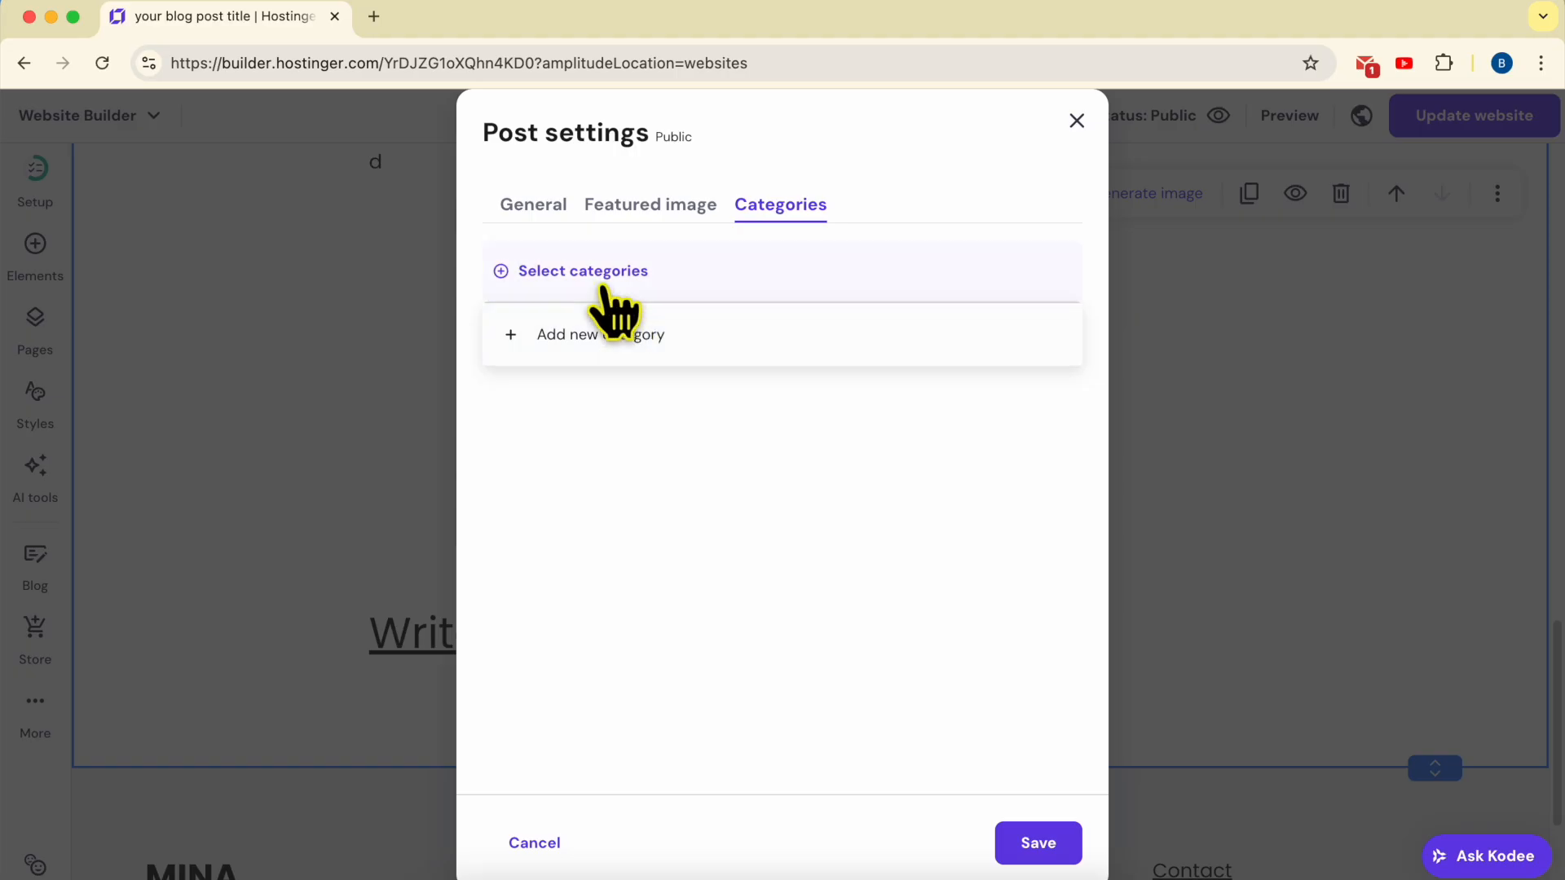
click(637, 353)
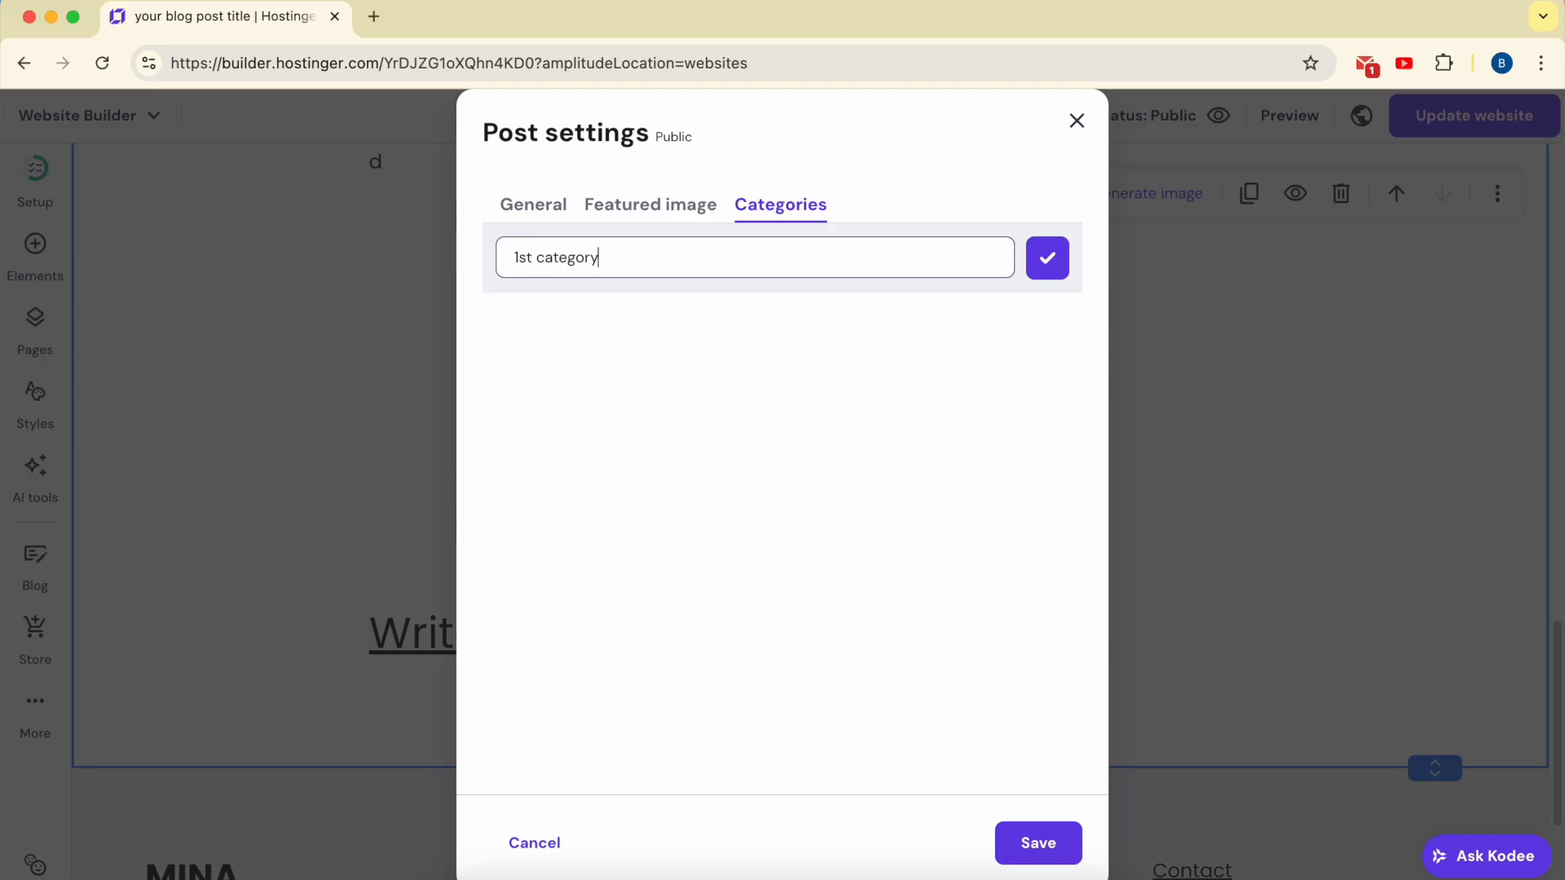
click(1049, 260)
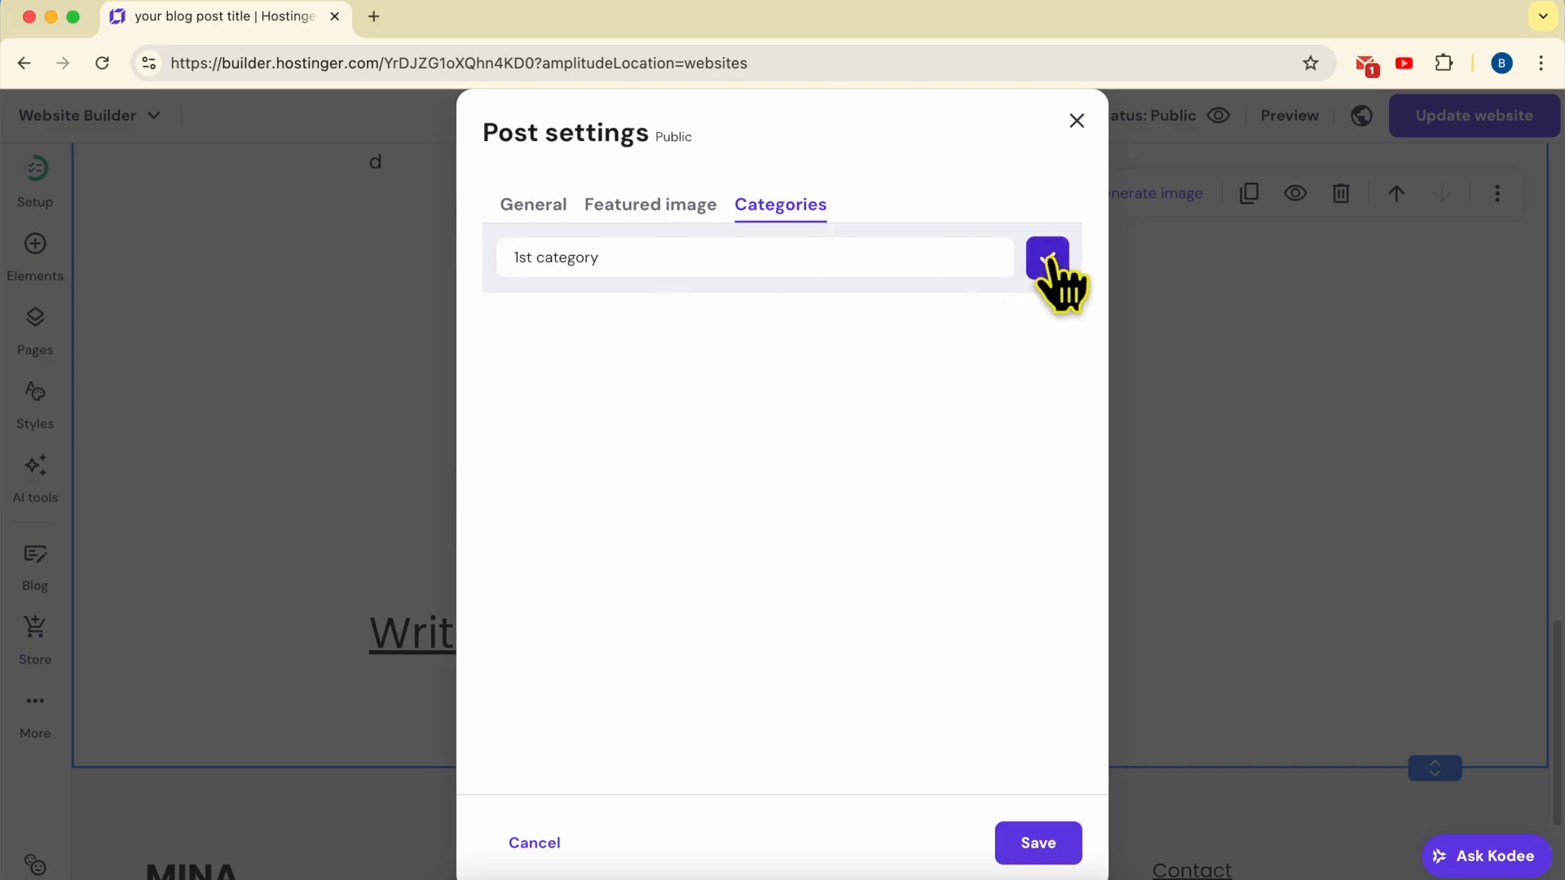
click(1039, 844)
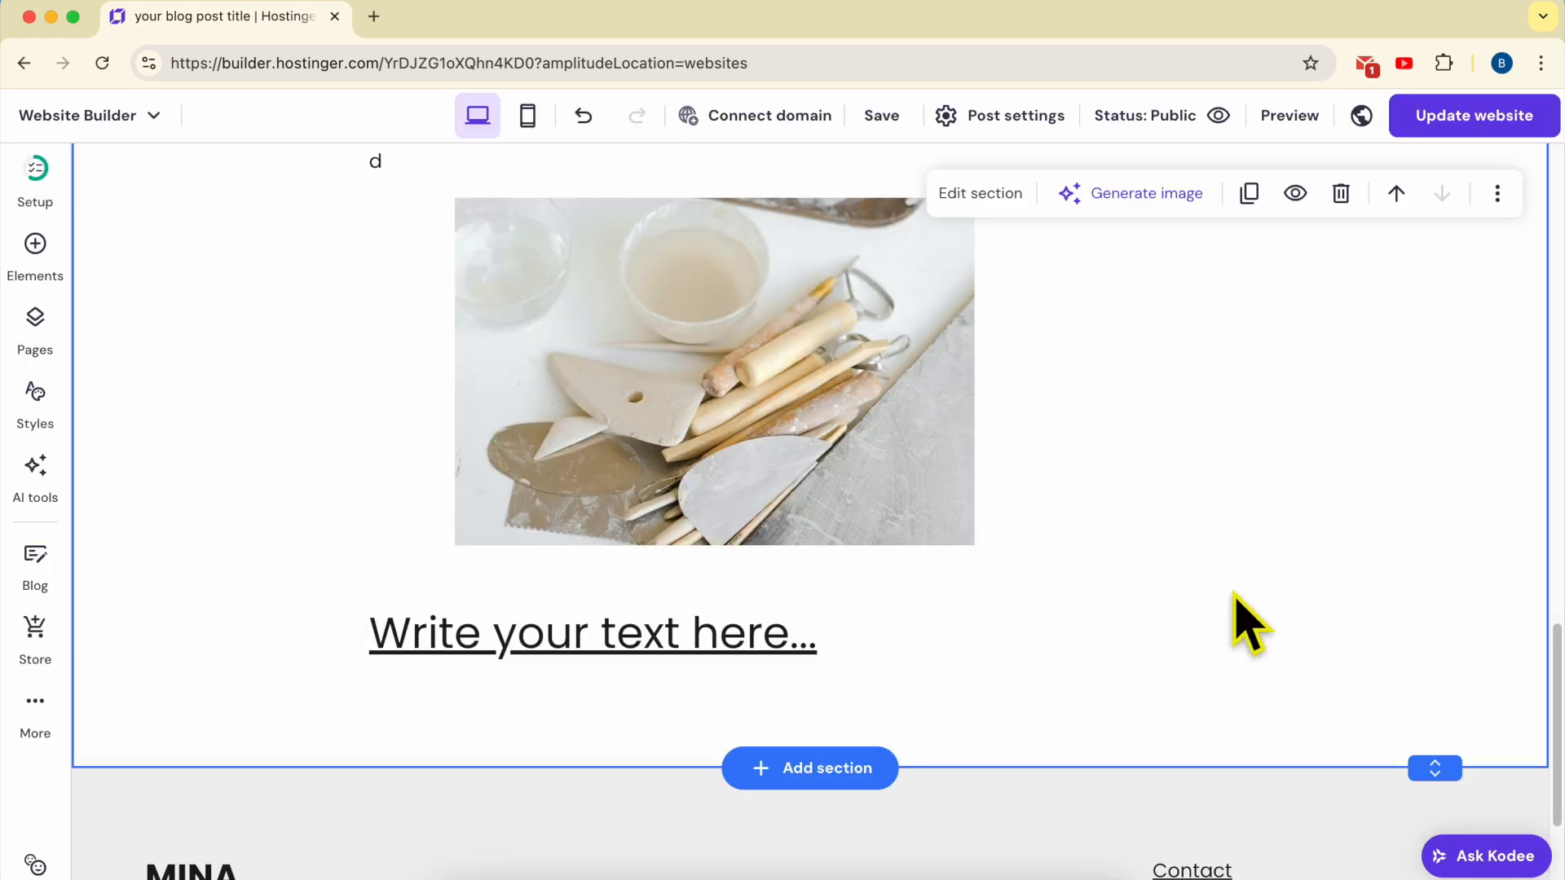
Publish the website update again and open the live site
scroll(1232, 590, up, 5)
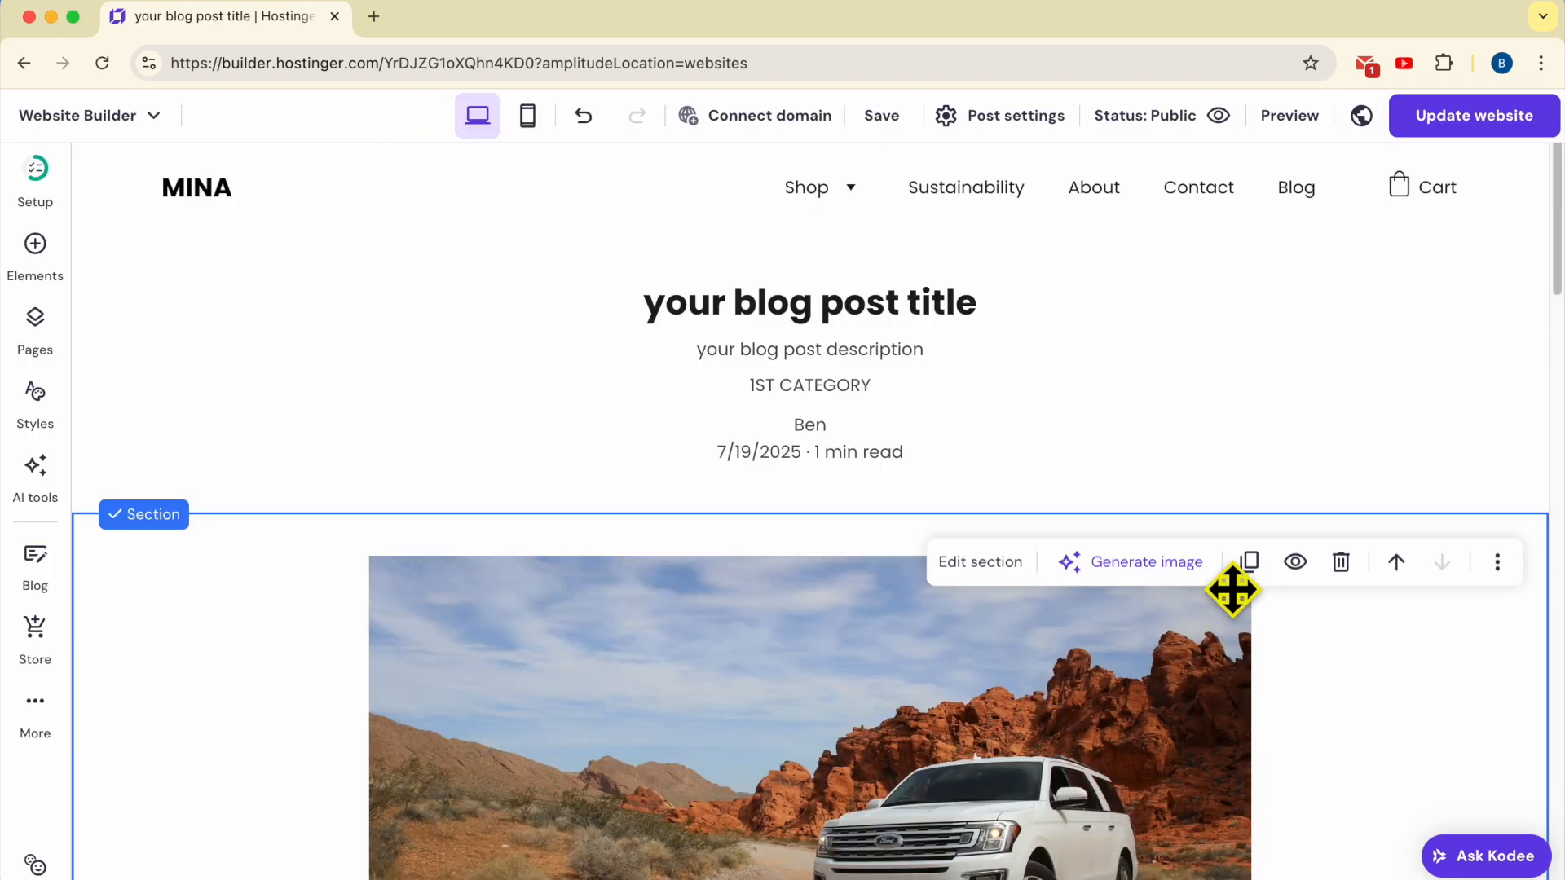
click(1481, 112)
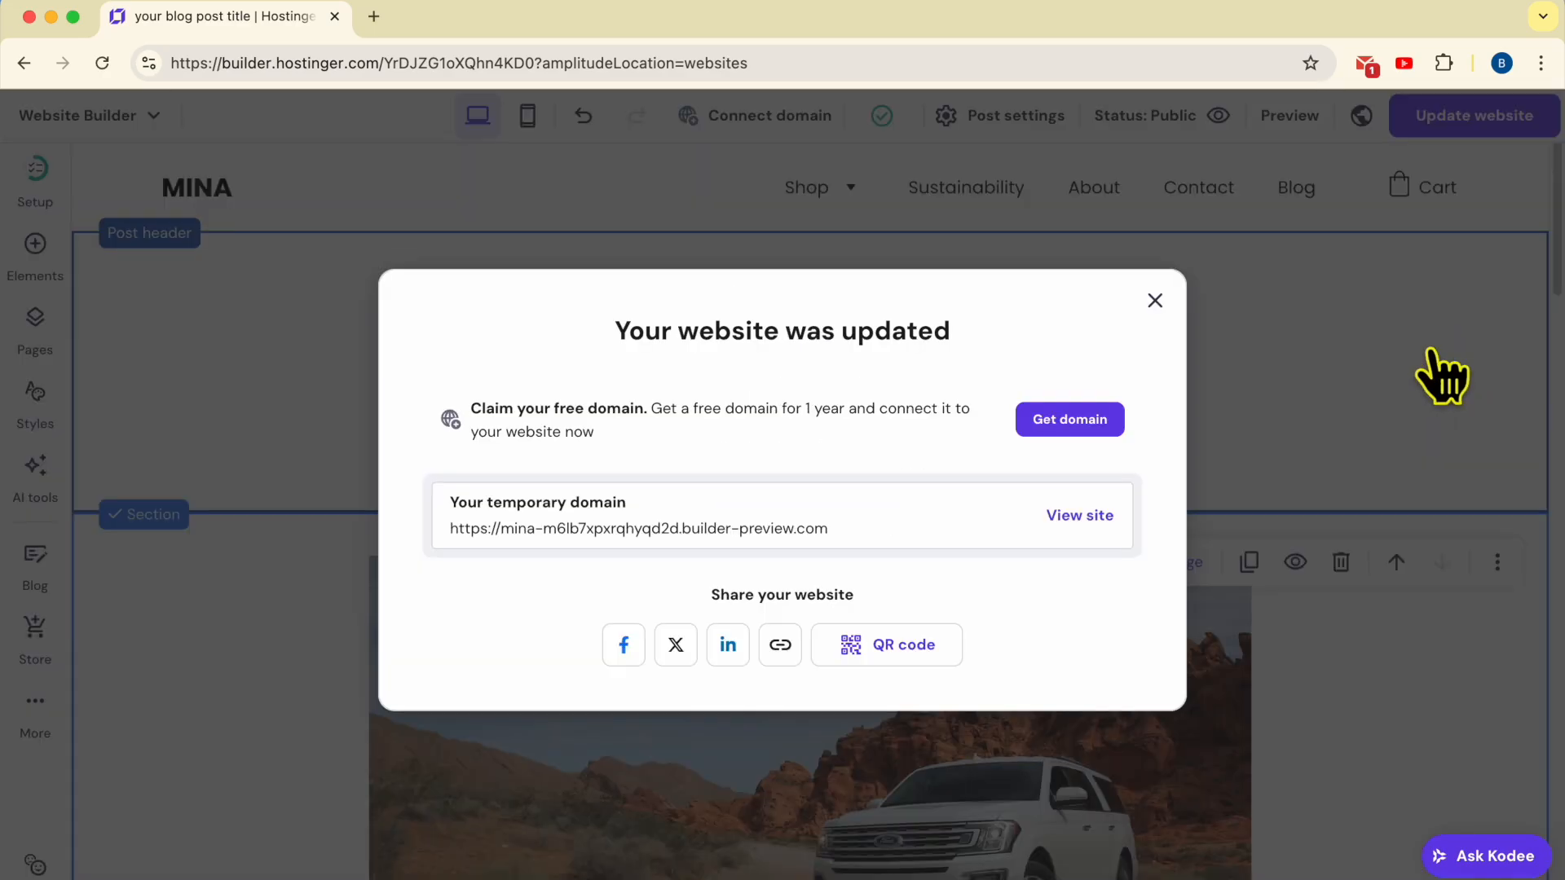
click(1084, 522)
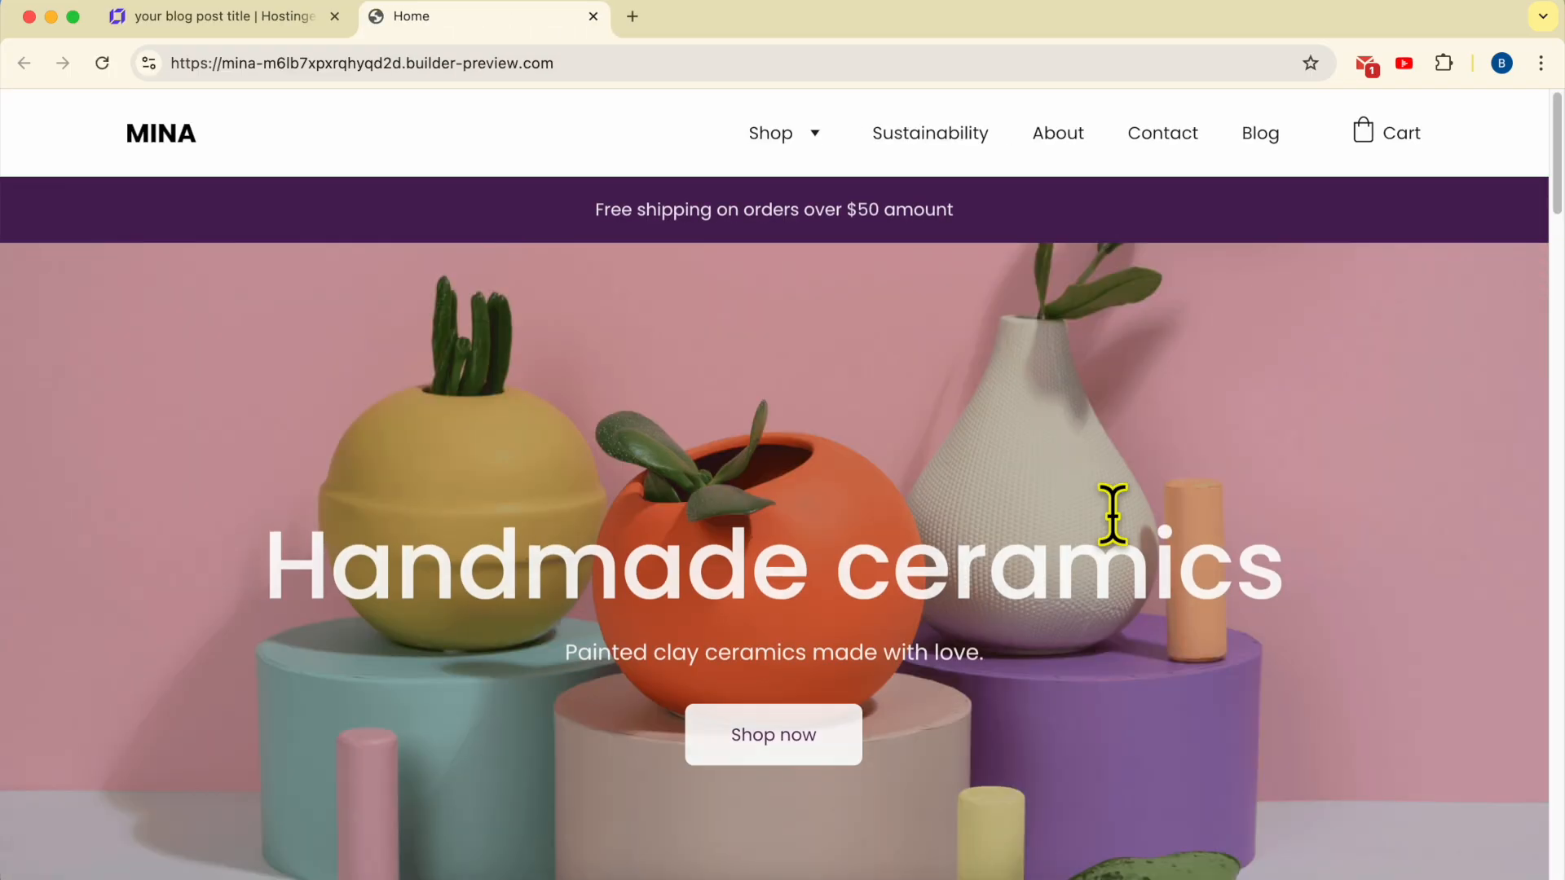
Go to the live site's Blog page and open the post "your blog post title"
click(1248, 148)
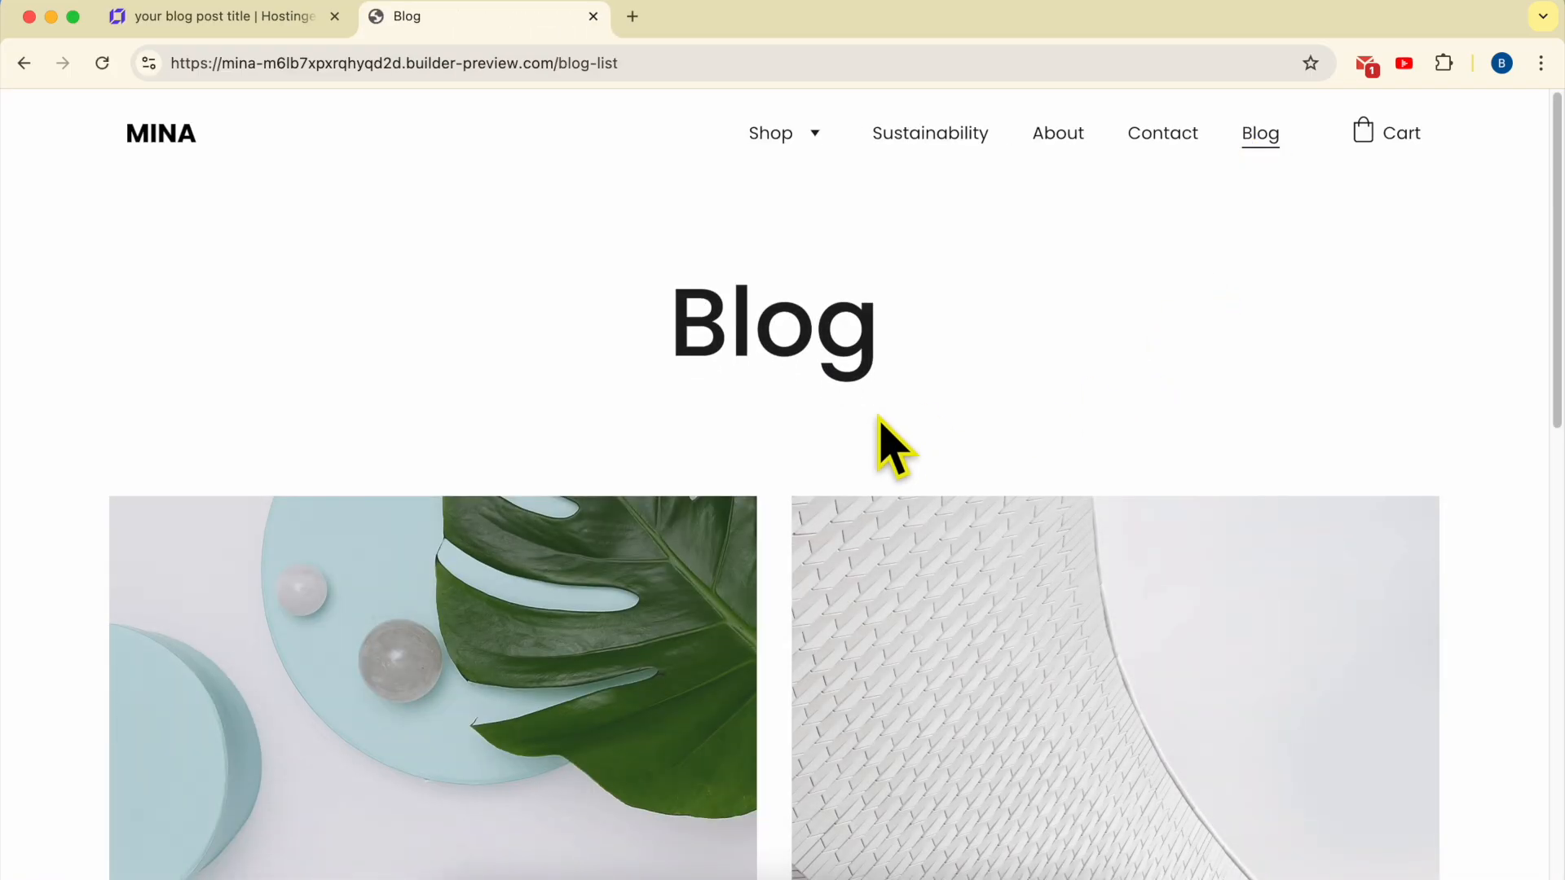
scroll(511, 559, down, 4)
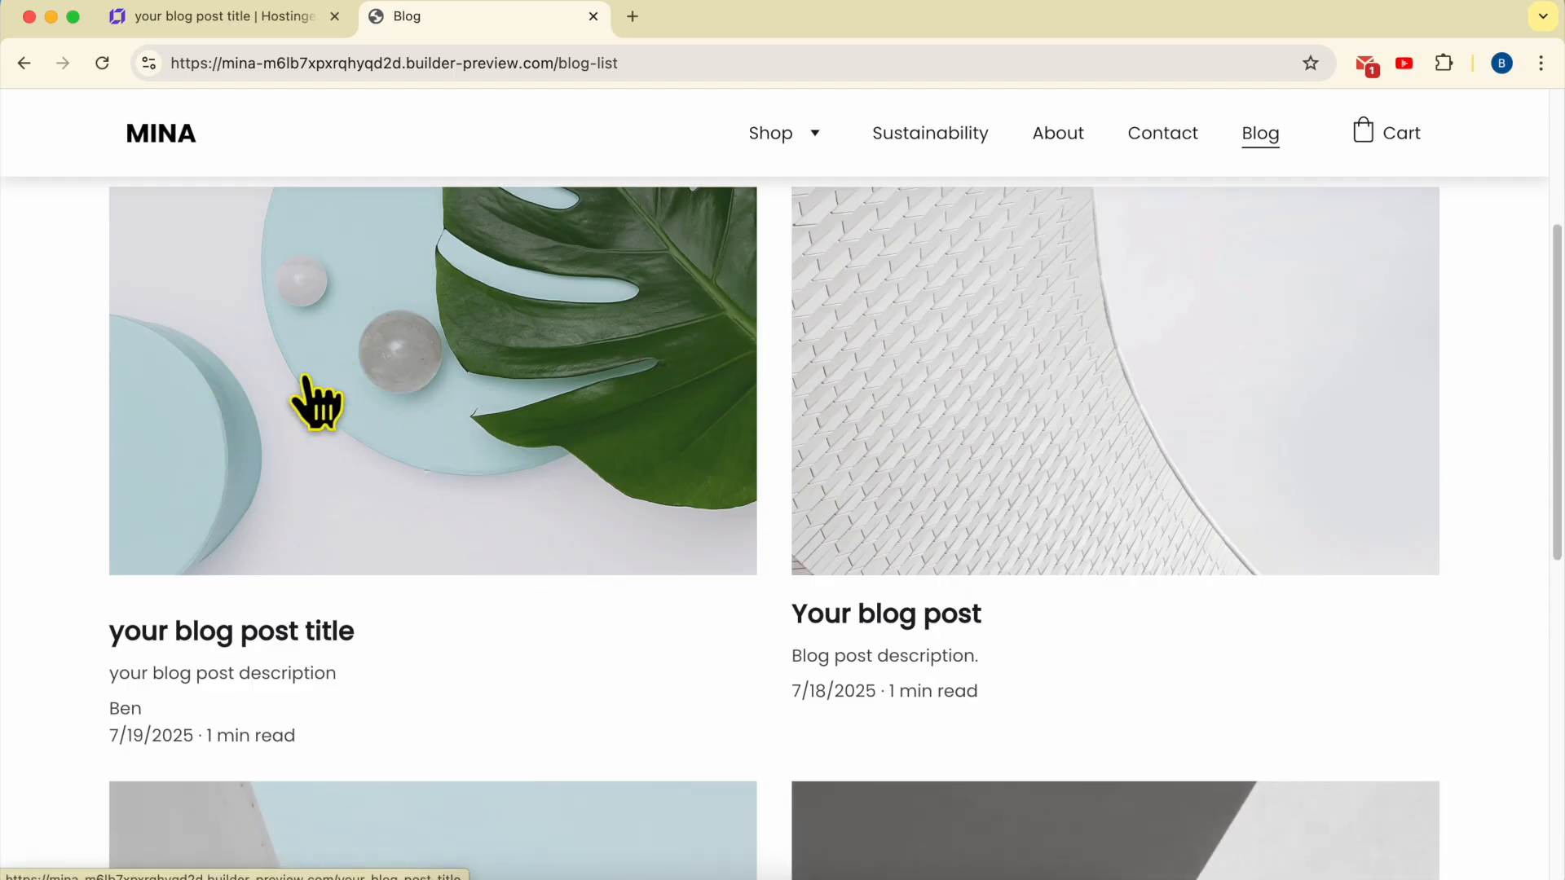
click(399, 384)
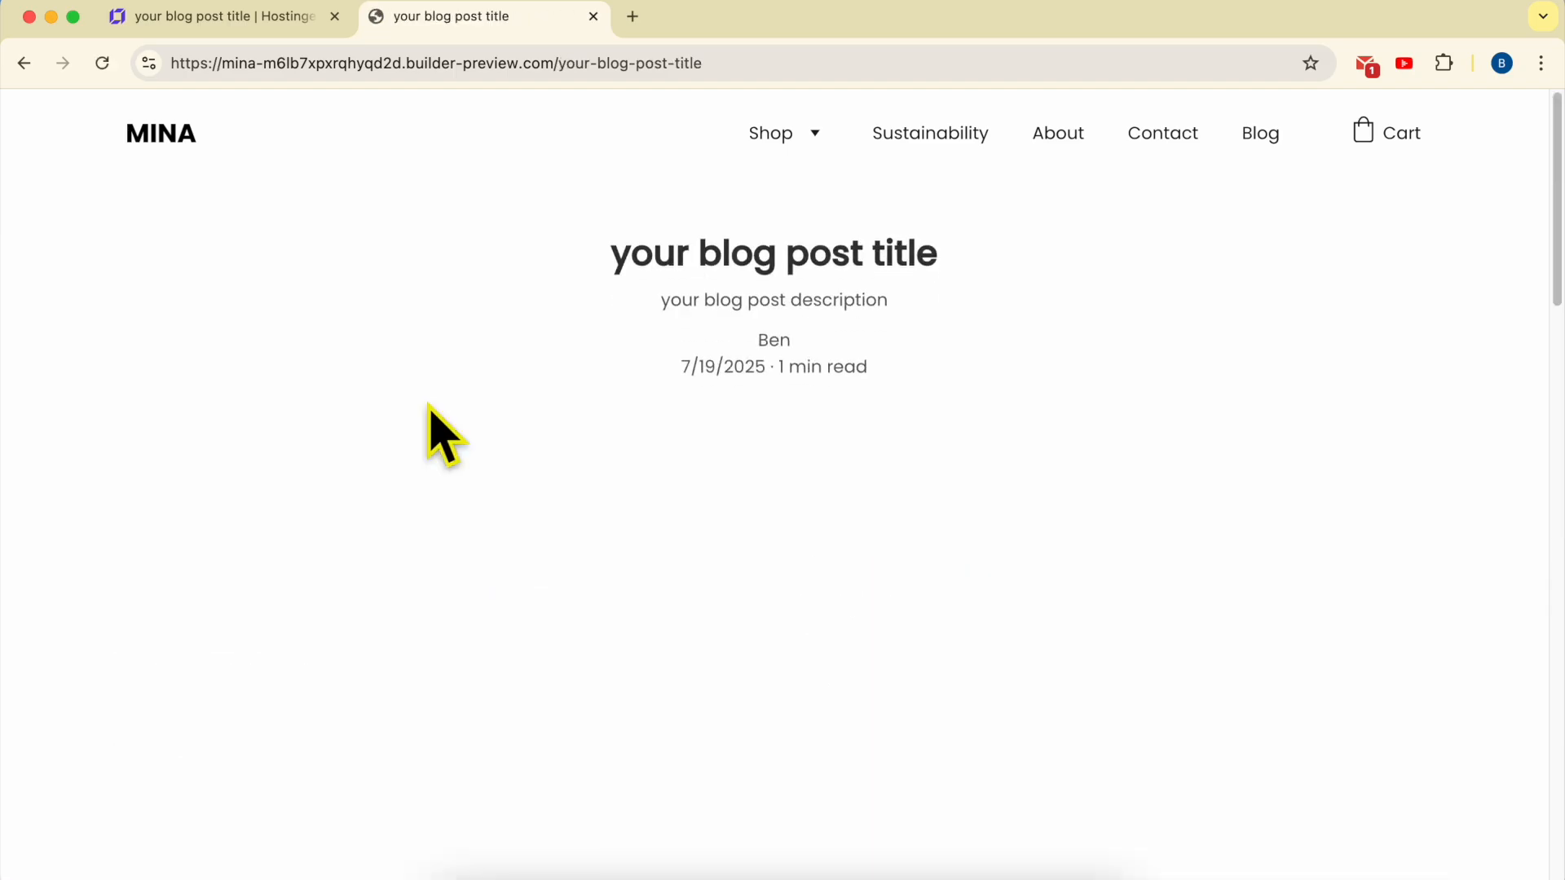
Examine the published post's title, description, author, date, images and body text from header to footer
triple_click(815, 248)
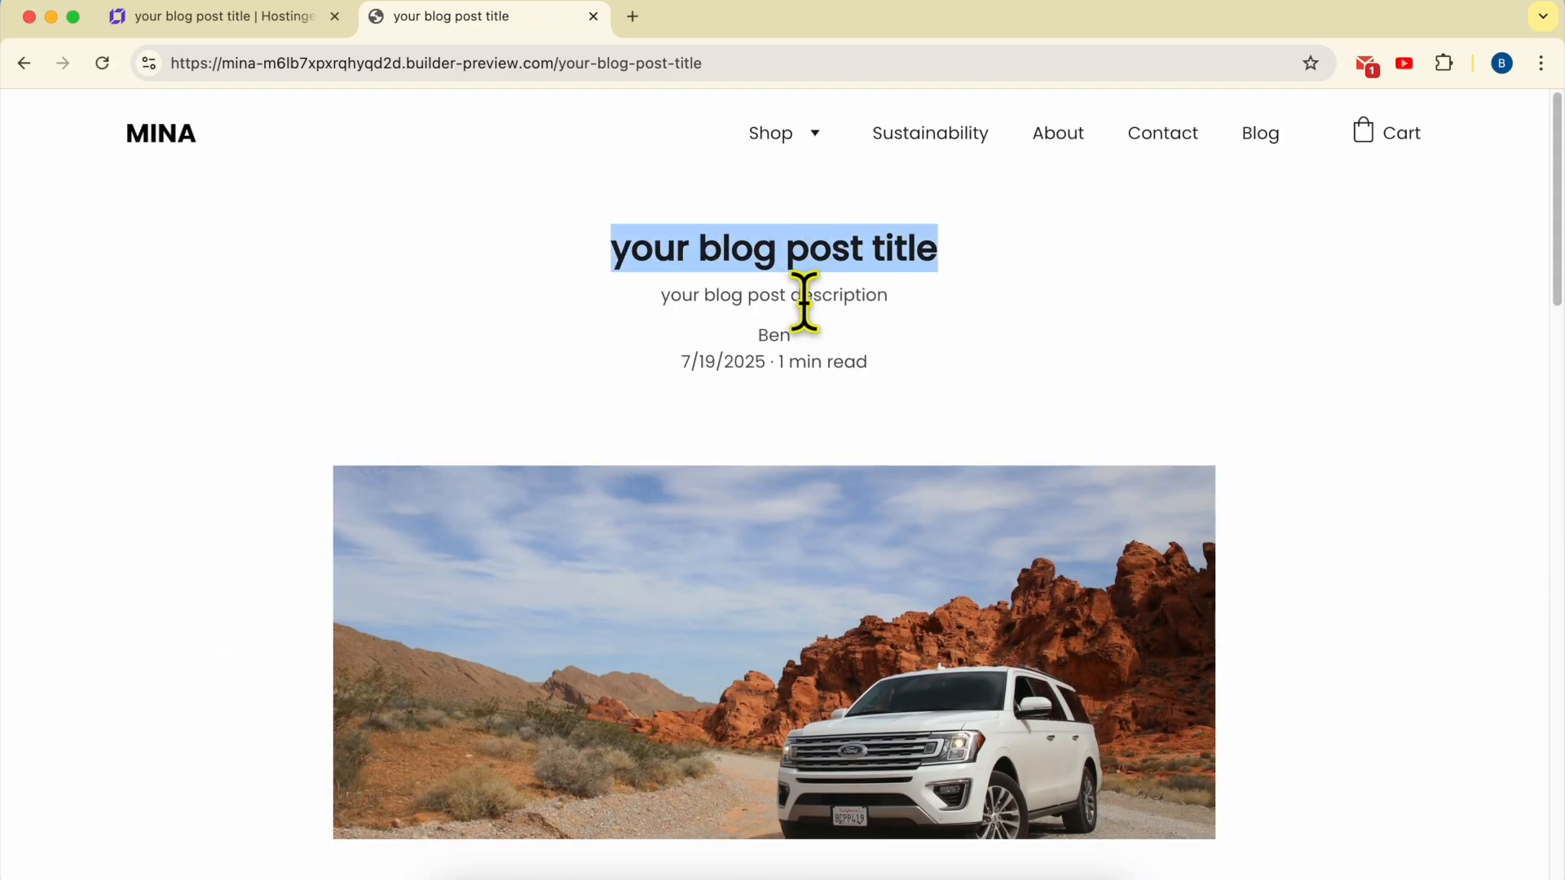
triple_click(795, 295)
triple_click(773, 335)
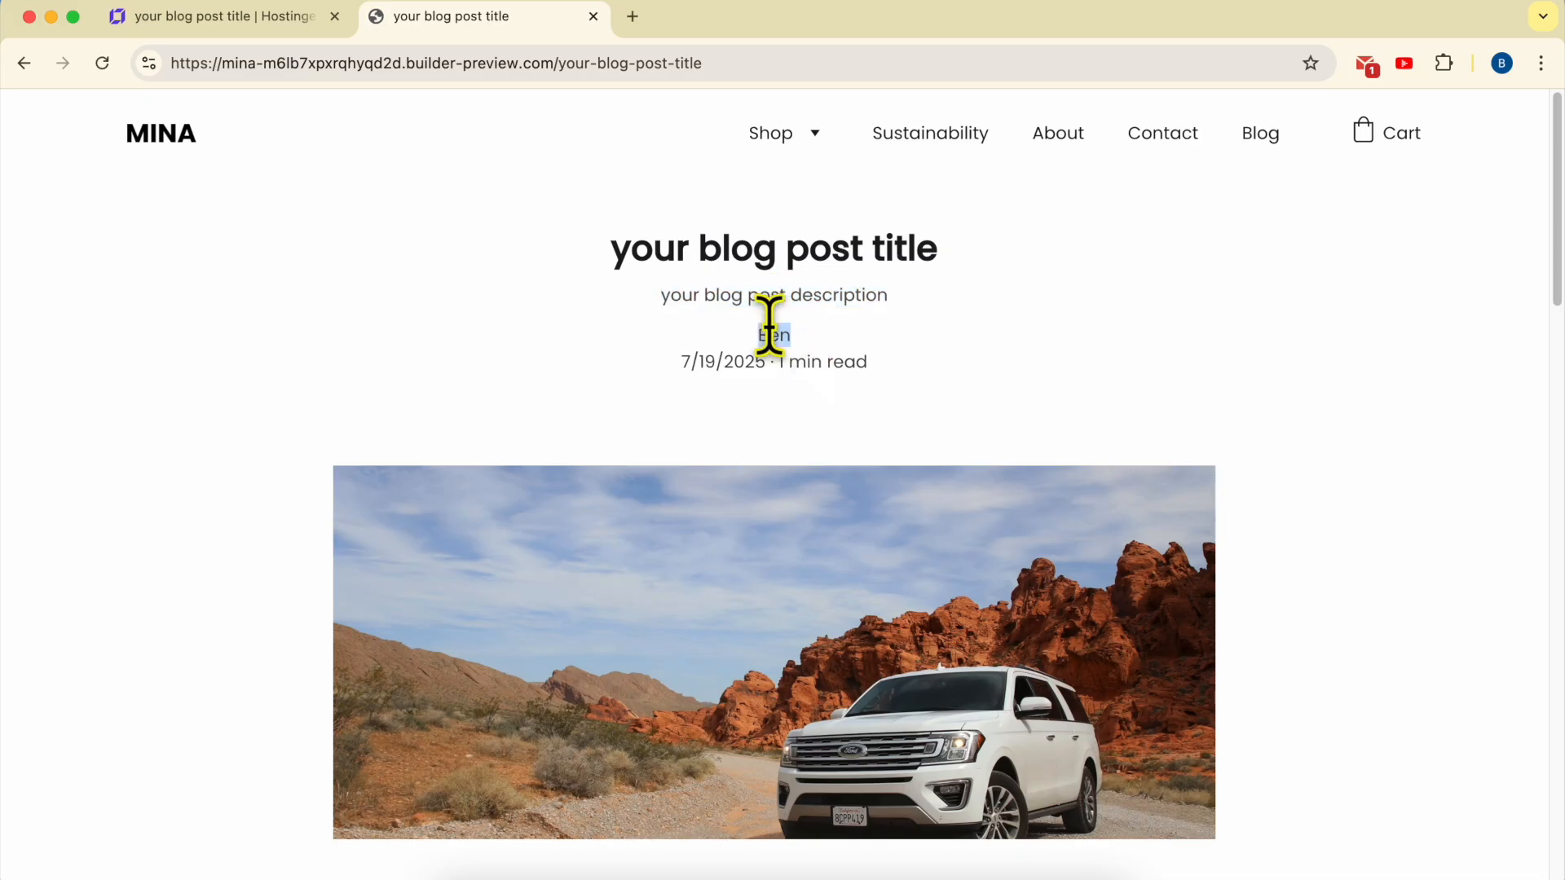
triple_click(702, 364)
click(819, 358)
scroll(922, 424, down, 7)
scroll(765, 266, up, 6)
scroll(818, 615, down, 3)
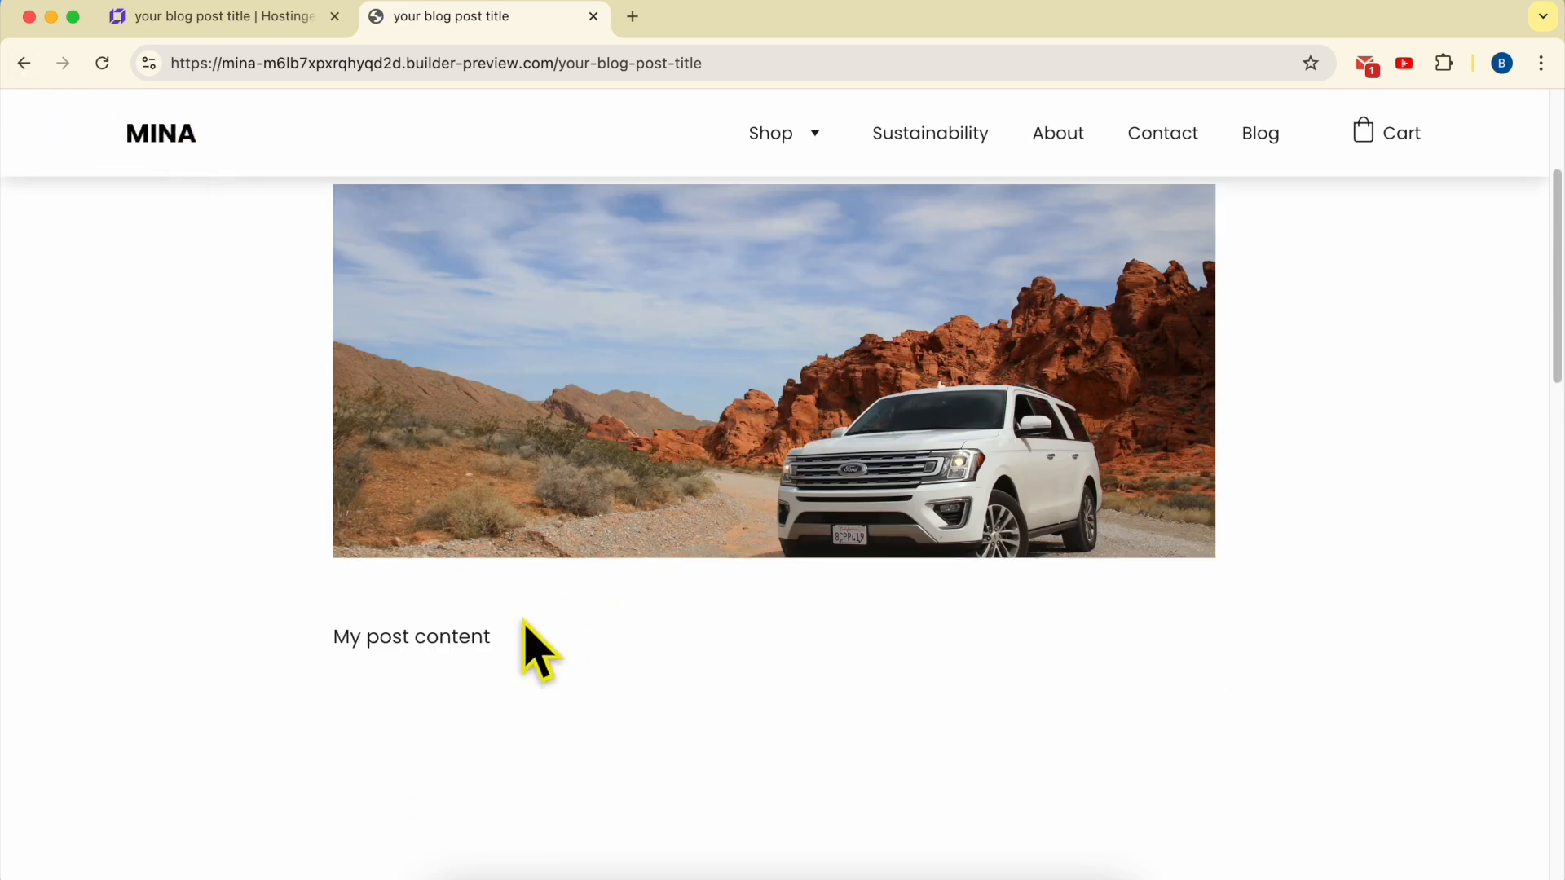
triple_click(441, 637)
scroll(713, 671, down, 15)
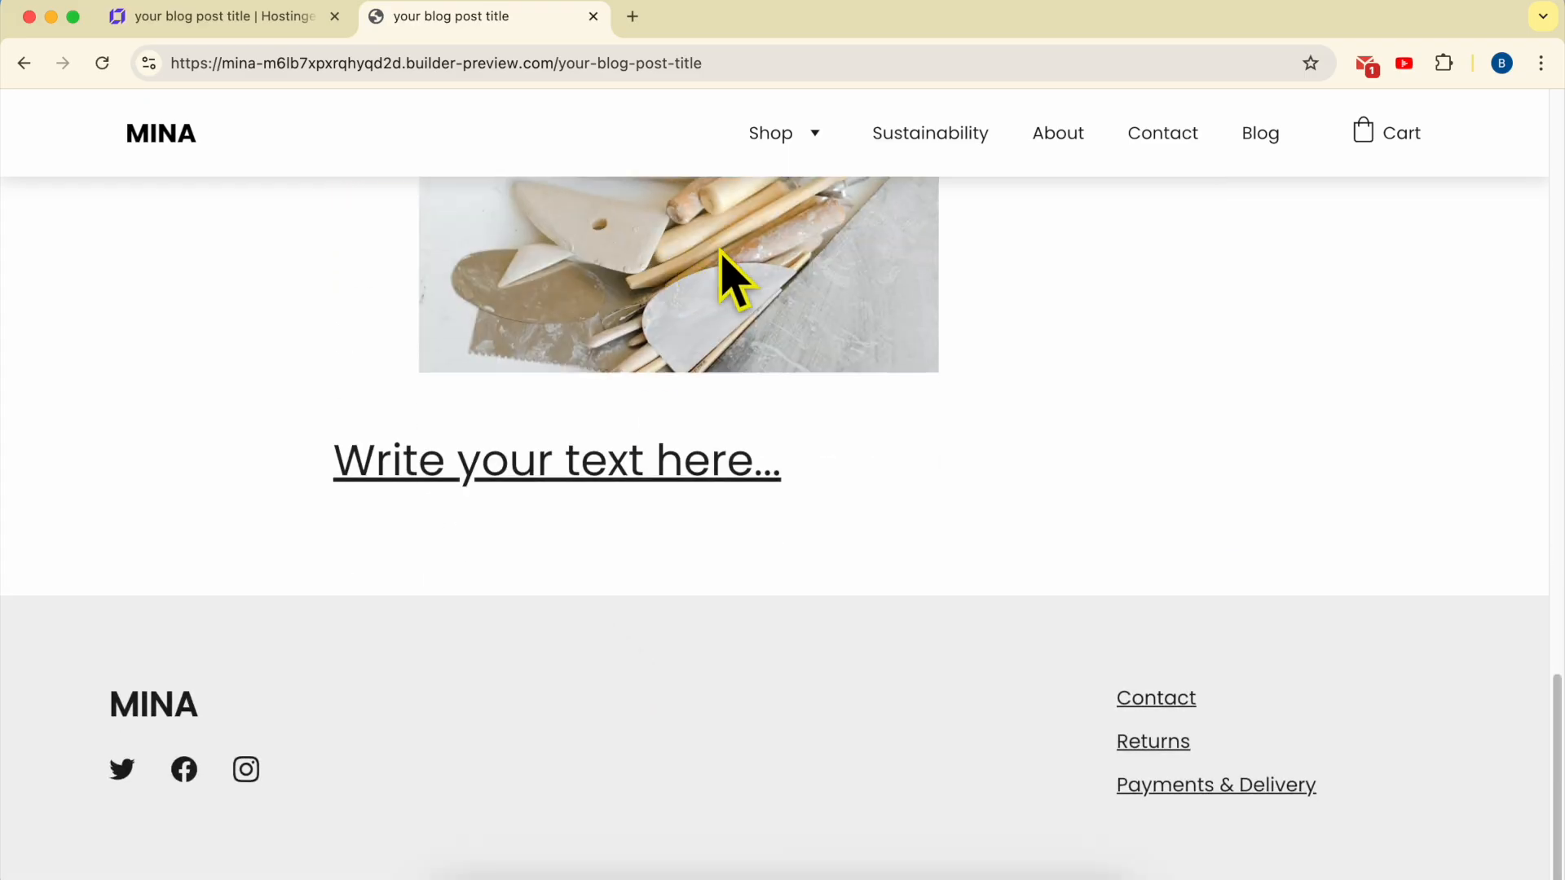
triple_click(544, 454)
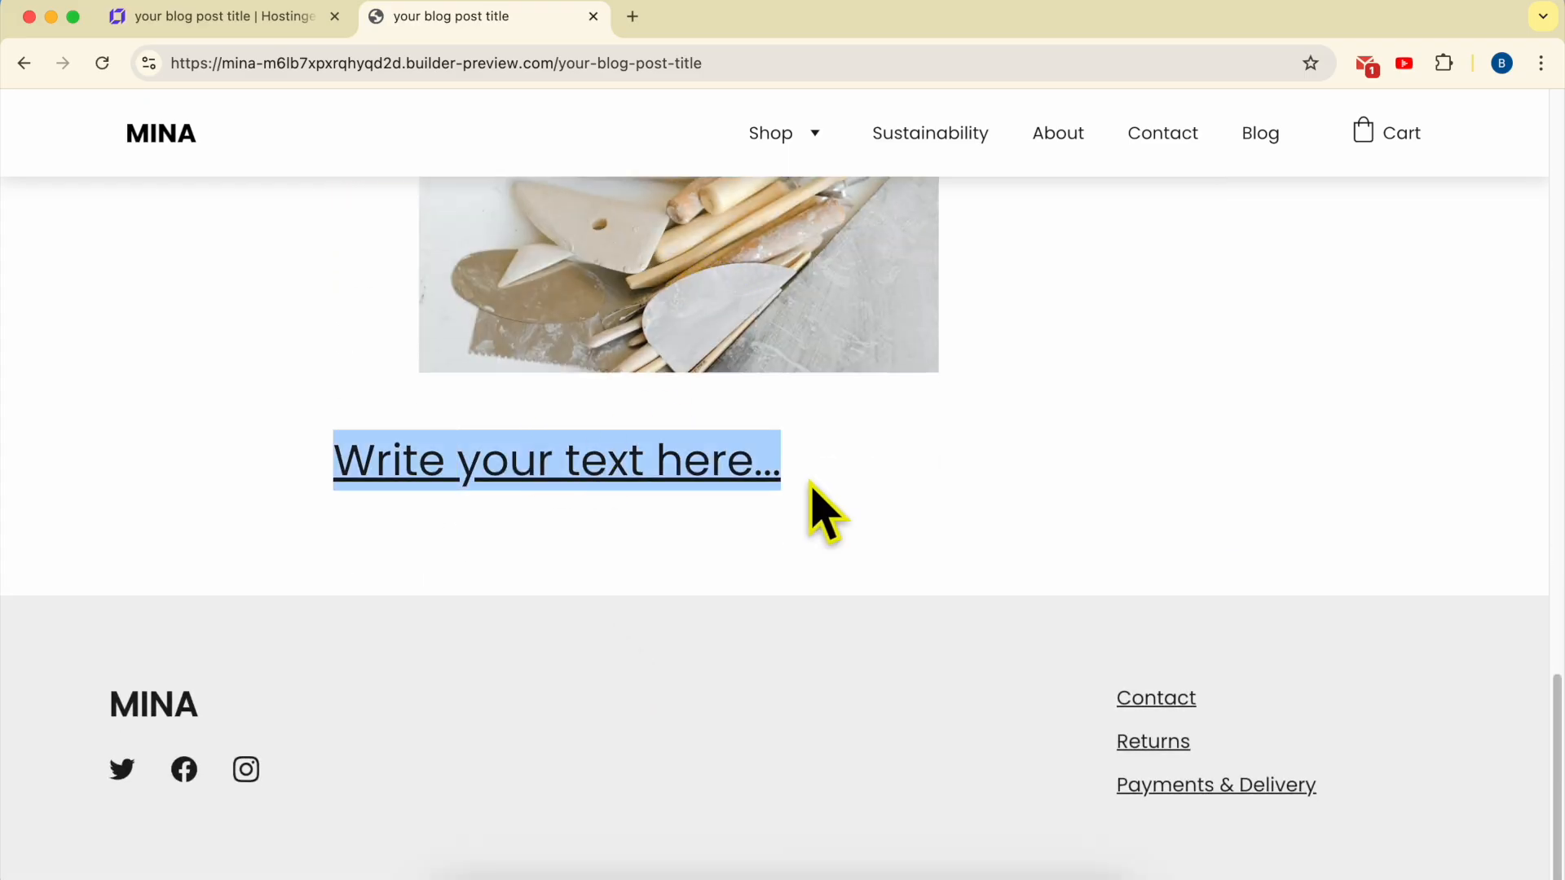
scroll(1071, 511, up, 15)
scroll(1239, 534, up, 5)
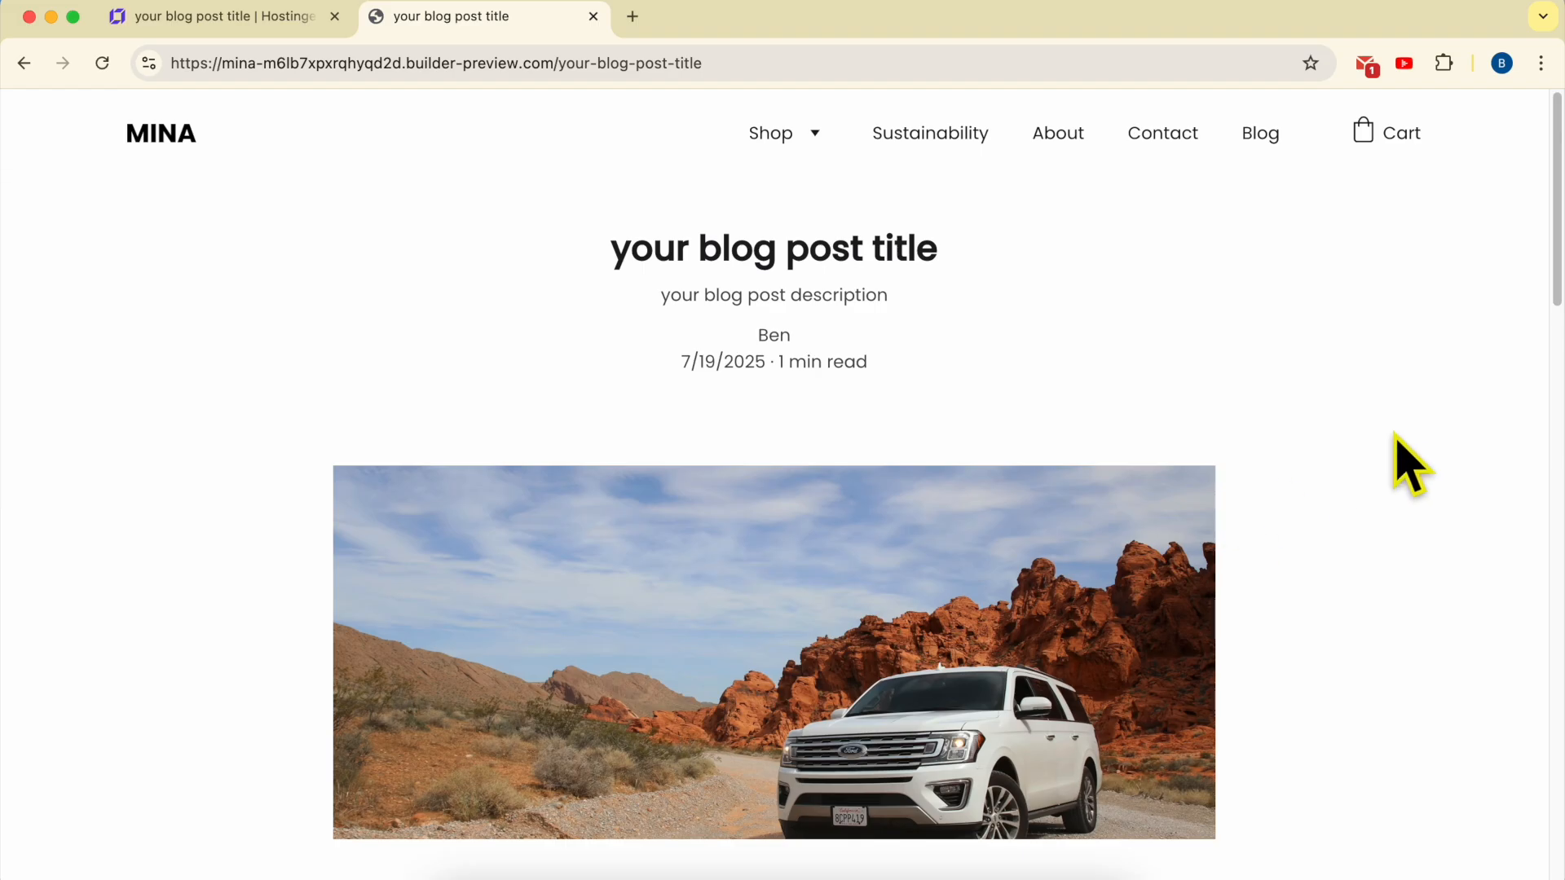